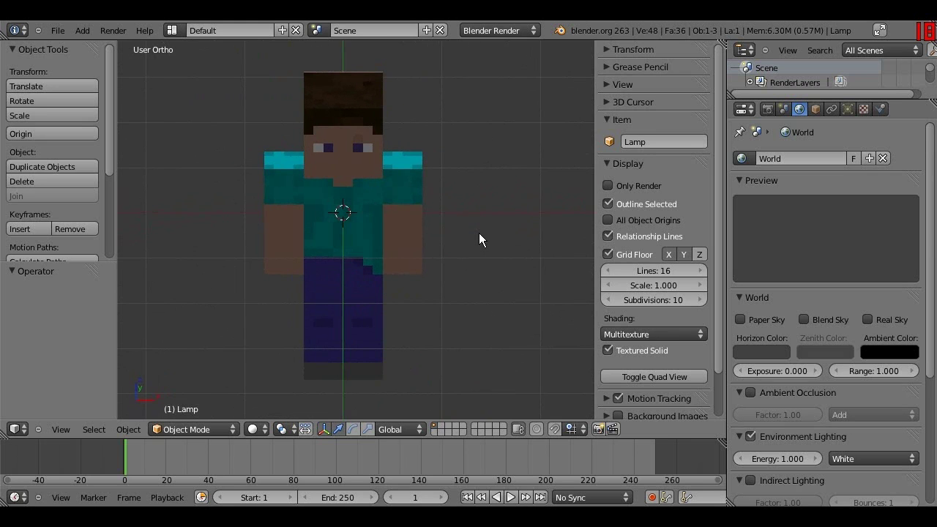
# Step: Select the character mesh and view it from the front
pyautogui.scroll(-5, 479, 232)
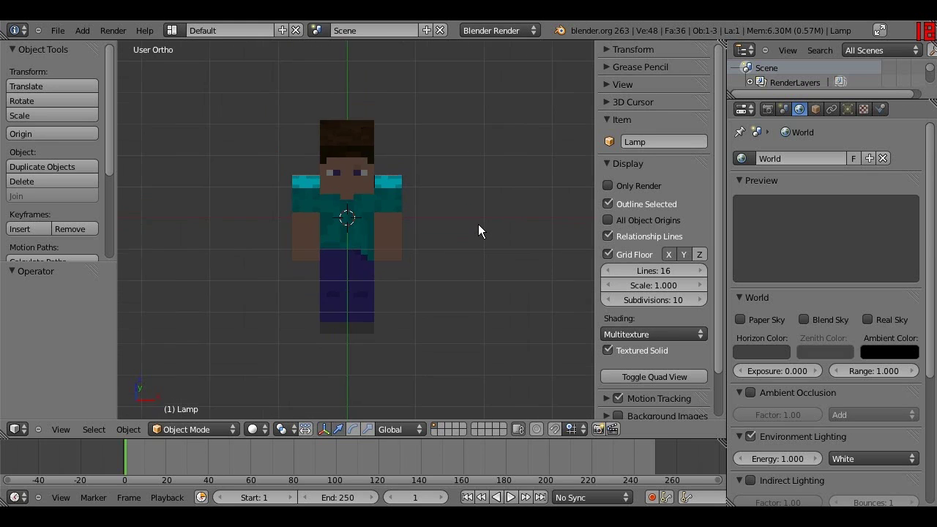
pyautogui.moveTo(478, 224); pyautogui.dragTo(255, 310, button='middle')
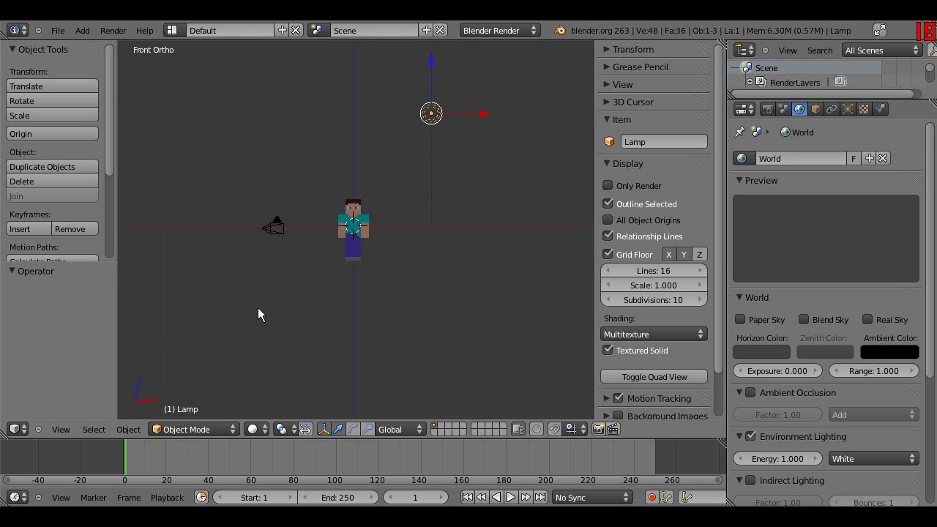
pyautogui.press('KP_1')
pyautogui.rightClick(394, 258)
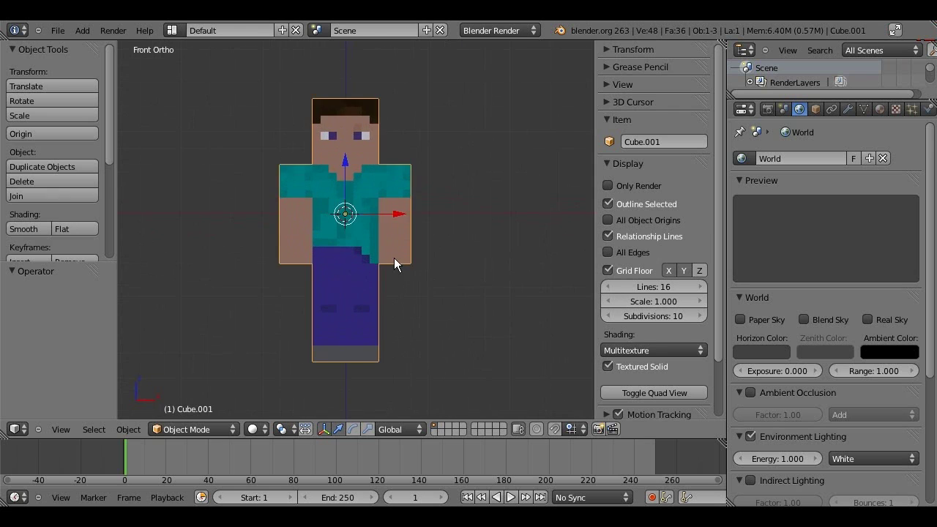
pyautogui.press('g')
pyautogui.rightClick(364, 295)
pyautogui.scroll(-2, 365, 295)
pyautogui.moveTo(232, 161); pyautogui.dragTo(215, 196, button='middle')
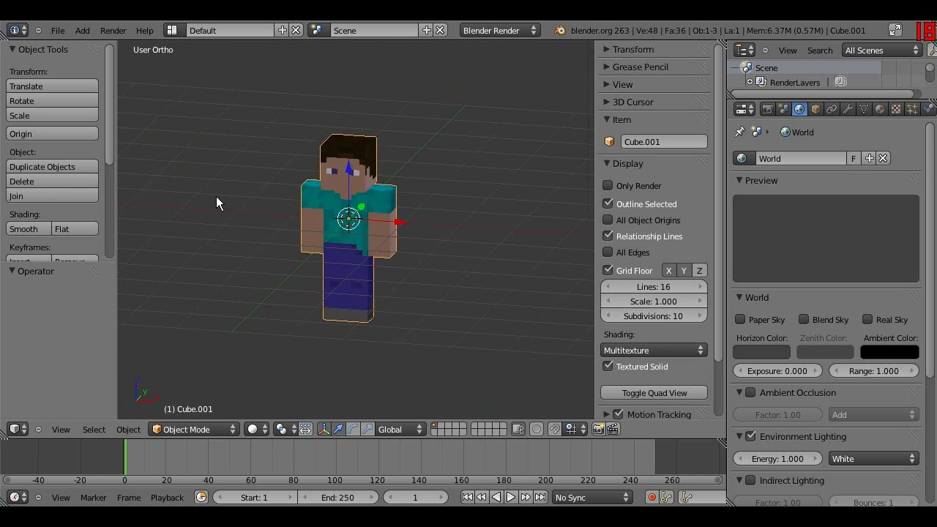
pyautogui.press('r')
pyautogui.rightClick(174, 315)
pyautogui.scroll(5, 174, 314)
pyautogui.scroll(-4, 316, 174)
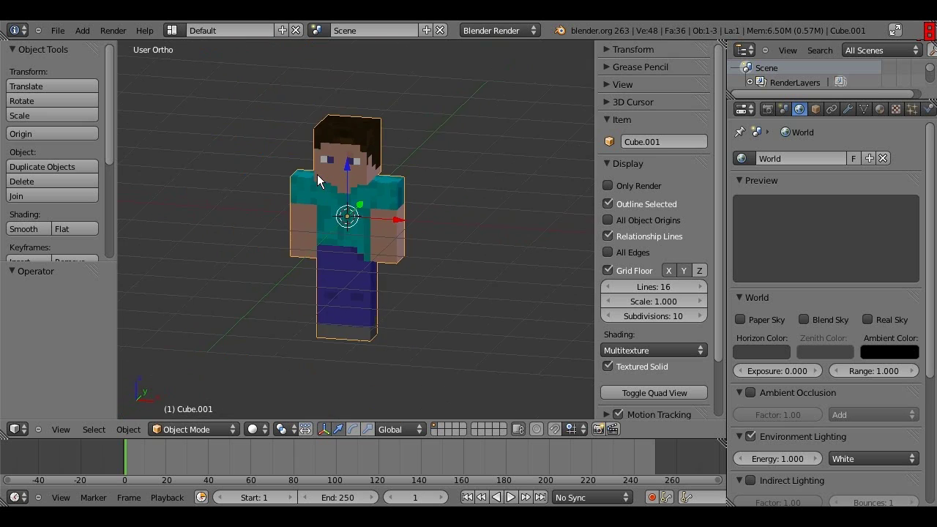
pyautogui.moveTo(317, 174); pyautogui.dragTo(392, 143, button='middle')
pyautogui.press('r')
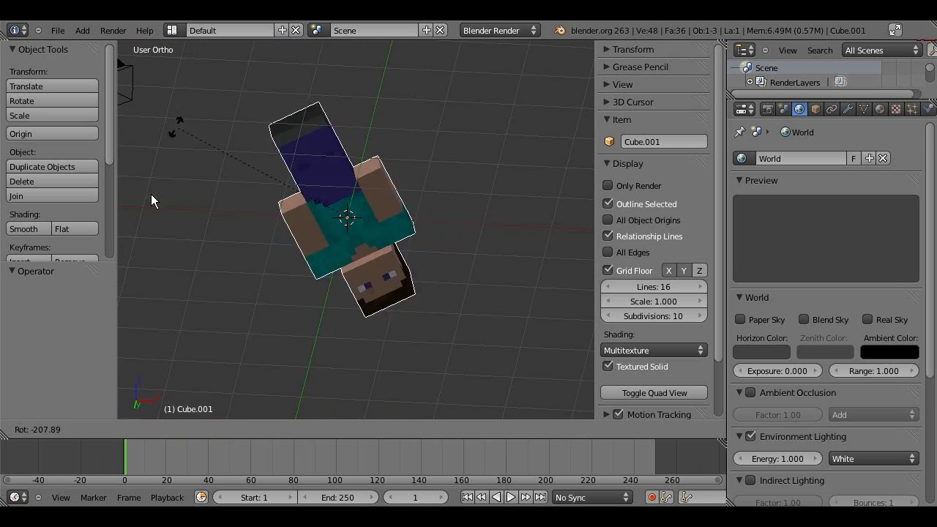
pyautogui.rightClick(272, 386)
pyautogui.press('KP_1')
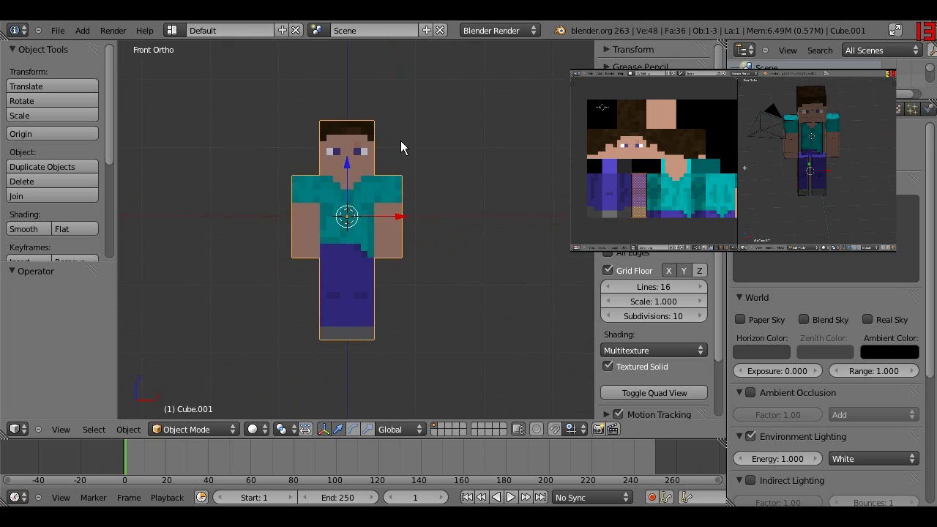
pyautogui.moveTo(349, 175); pyautogui.dragTo(351, 232)
pyautogui.rightClick(351, 233)
pyautogui.press('r')
pyautogui.press('z')
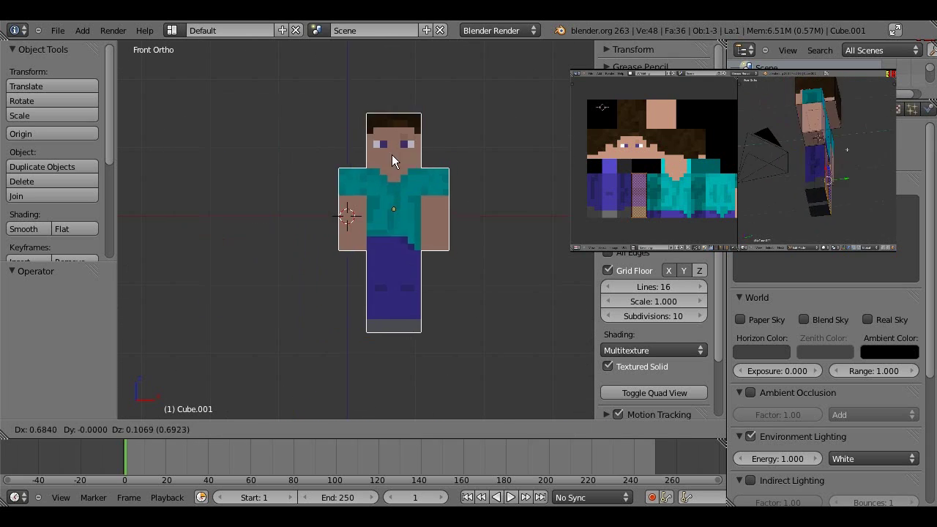
pyautogui.rightClick(386, 153)
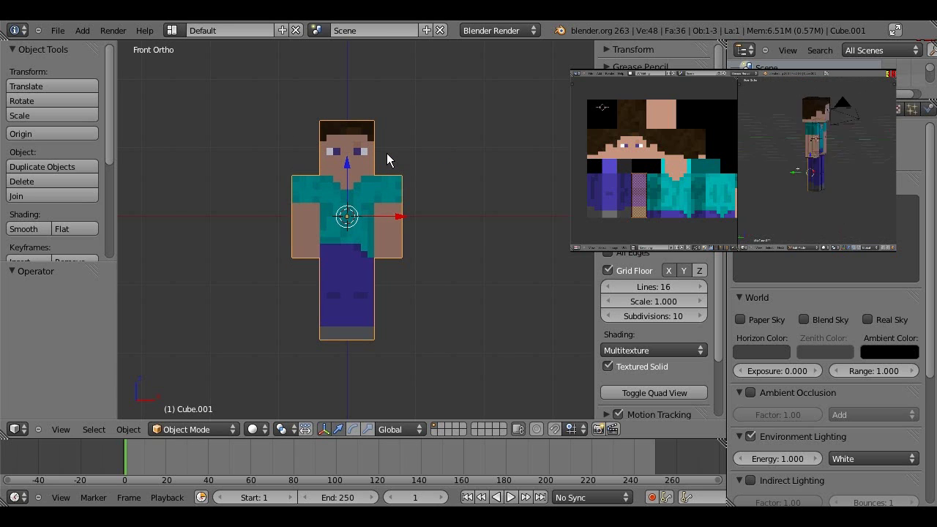
pyautogui.press('r')
pyautogui.press('z')
pyautogui.rightClick(348, 140)
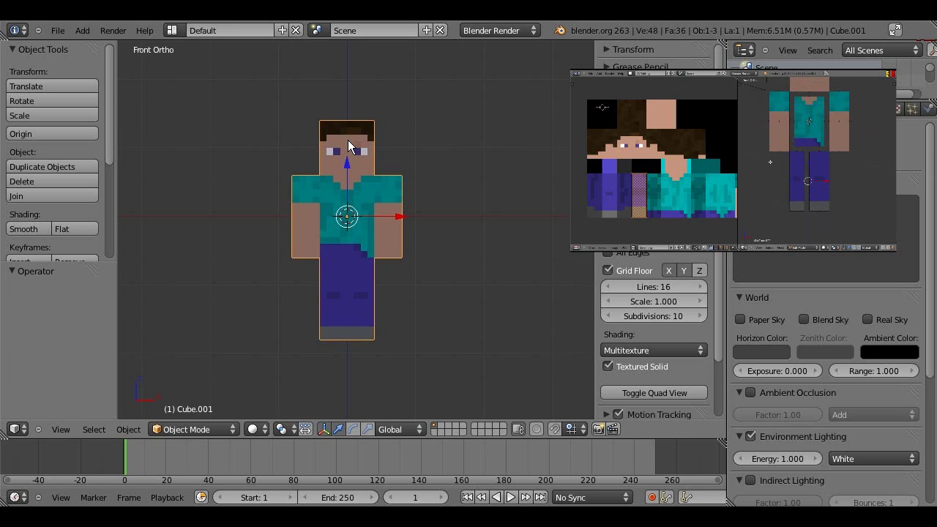
# Step: Hide the 3D view's tool shelf and properties sidebar, and display the character as wireframe
pyautogui.scroll(-5, 273, 217)
pyautogui.press('n')
pyautogui.press('t')
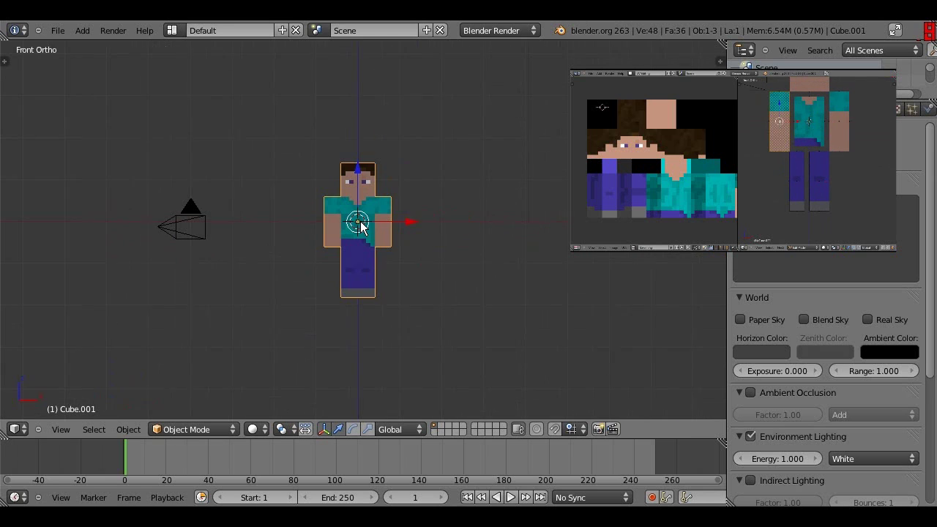
pyautogui.scroll(4, 360, 226)
pyautogui.scroll(-1, 361, 225)
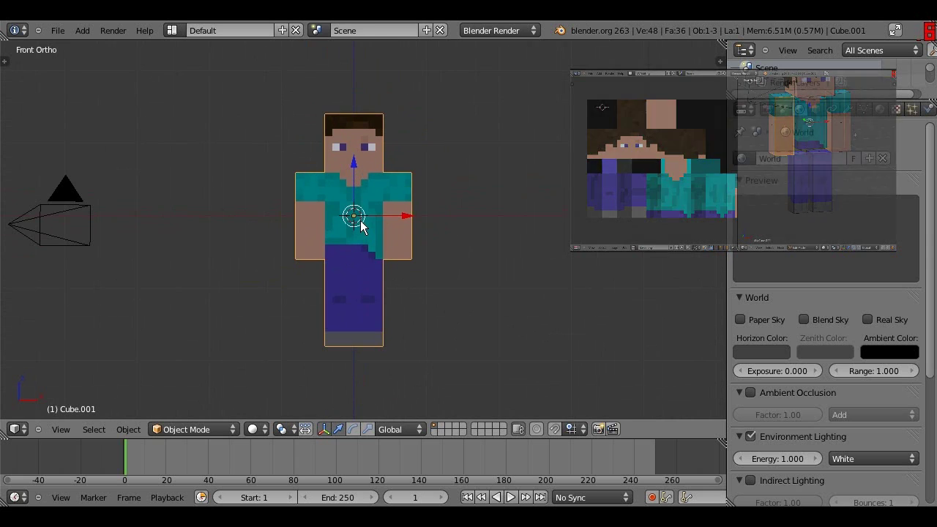
pyautogui.scroll(-2, 361, 220)
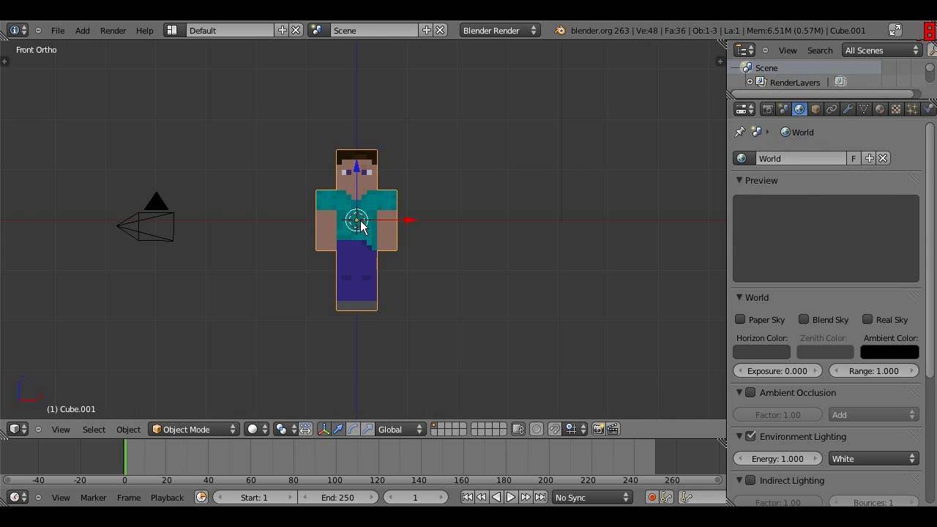
pyautogui.press('z')
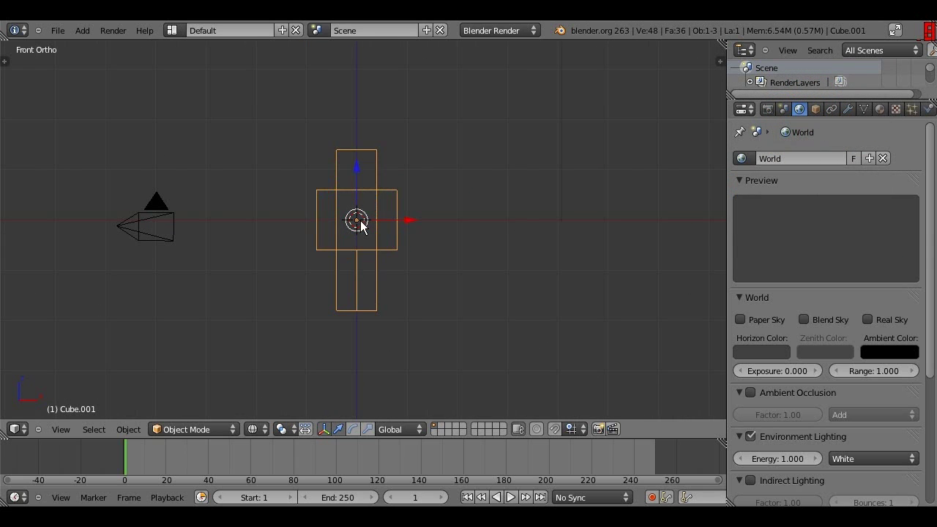
# Step: Add a single-bone armature at the centre of the character's torso
pyautogui.hotkey('shift', 'a')
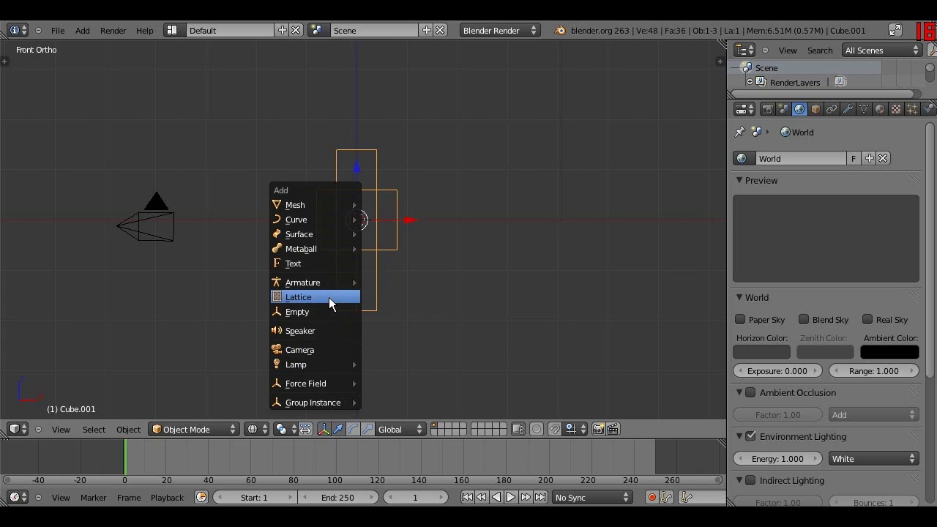
pyautogui.moveTo(330, 288)
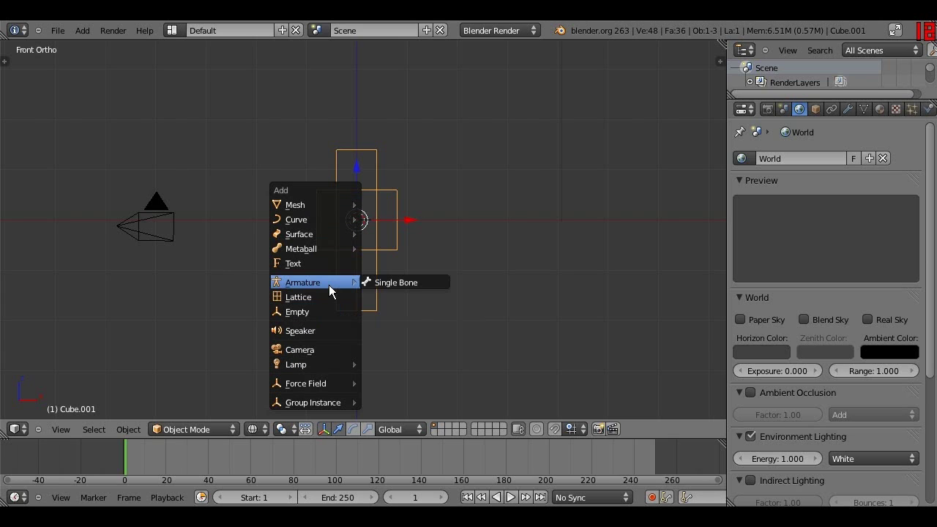
pyautogui.click(383, 283)
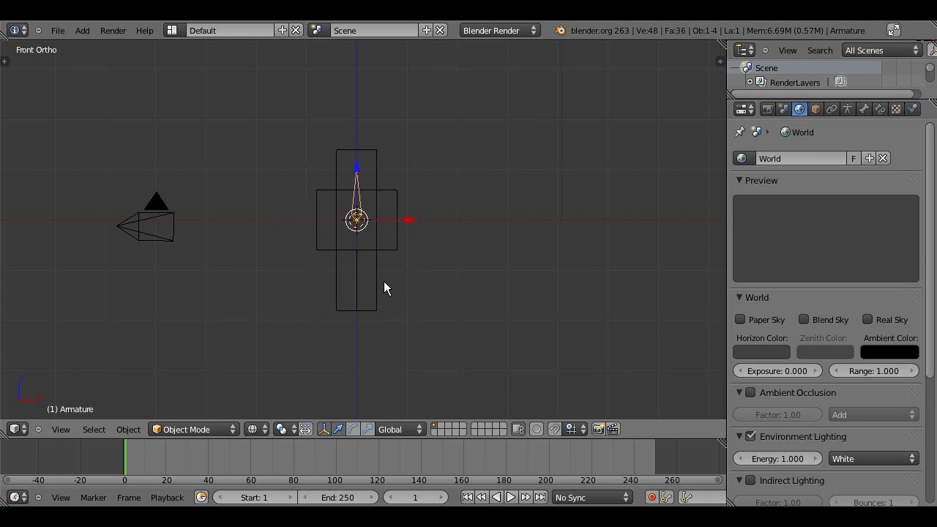
pyautogui.scroll(5, 333, 301)
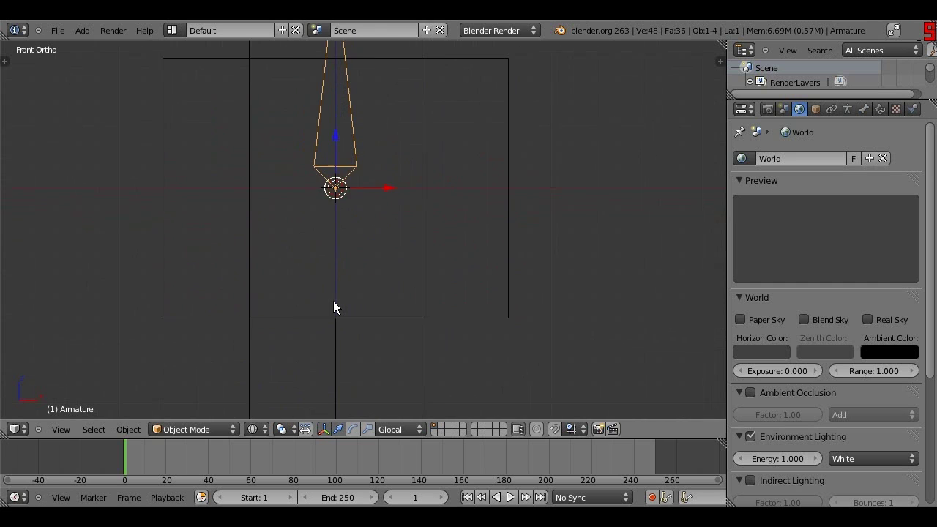
pyautogui.scroll(-2, 332, 298)
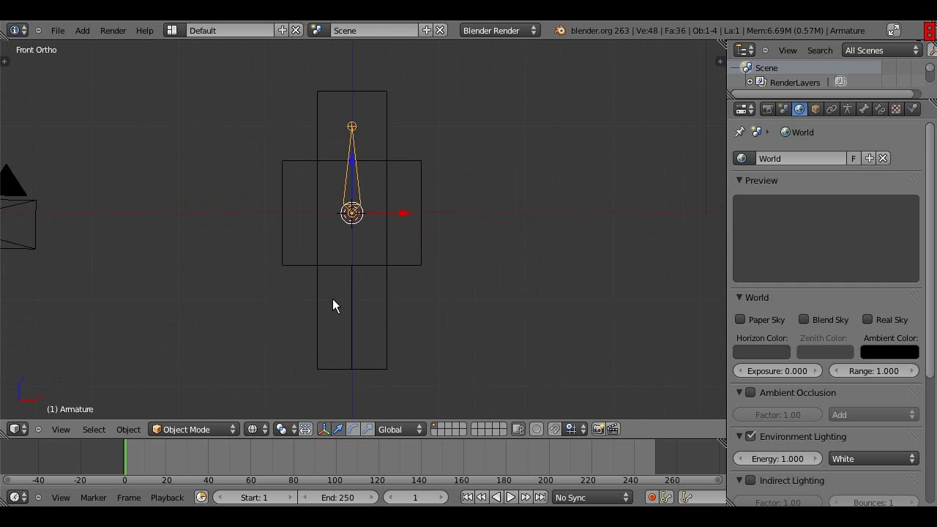
# Step: Move the armature down along the Z axis so the bone's base sits on the torso's lower edge
pyautogui.hotkey('shift', 's')
pyautogui.click(337, 274)
pyautogui.scroll(4, 396, 296)
pyautogui.scroll(-2, 394, 296)
pyautogui.scroll(-1, 395, 296)
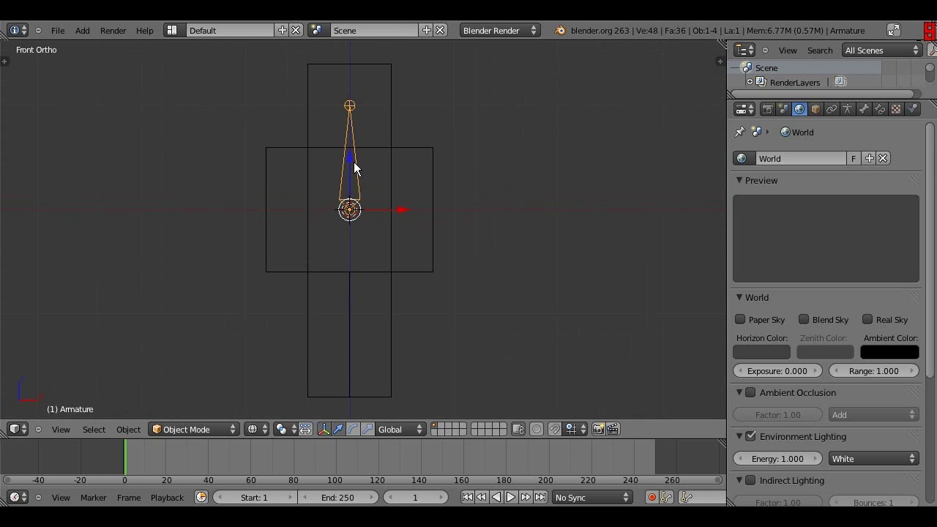
pyautogui.press('g')
pyautogui.press('z')
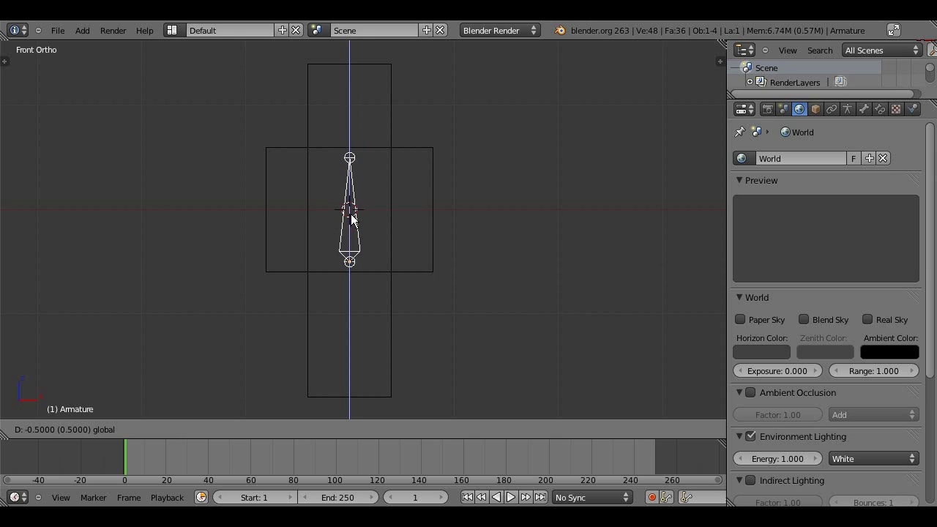
pyautogui.click(349, 232)
pyautogui.scroll(4, 351, 288)
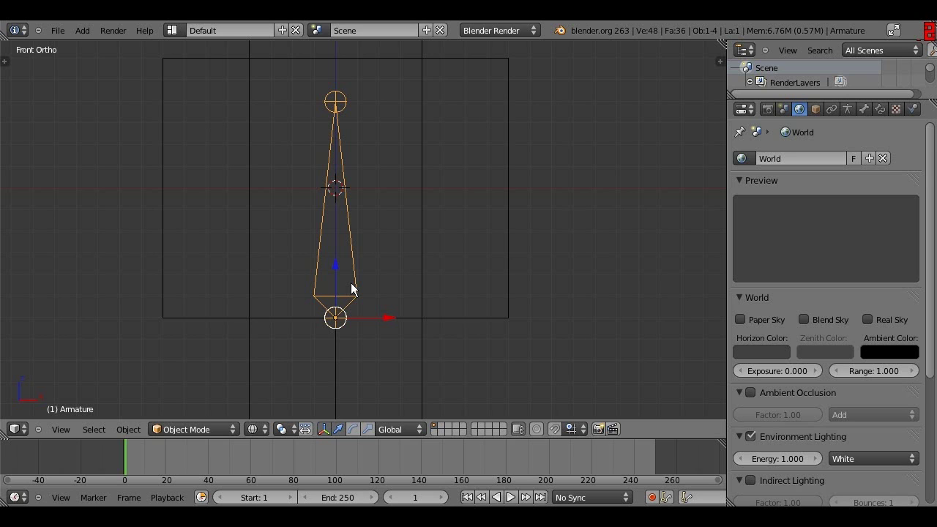
# Step: Try to adjust the armature's position along the Y axis in the top view
pyautogui.press('KP_7')
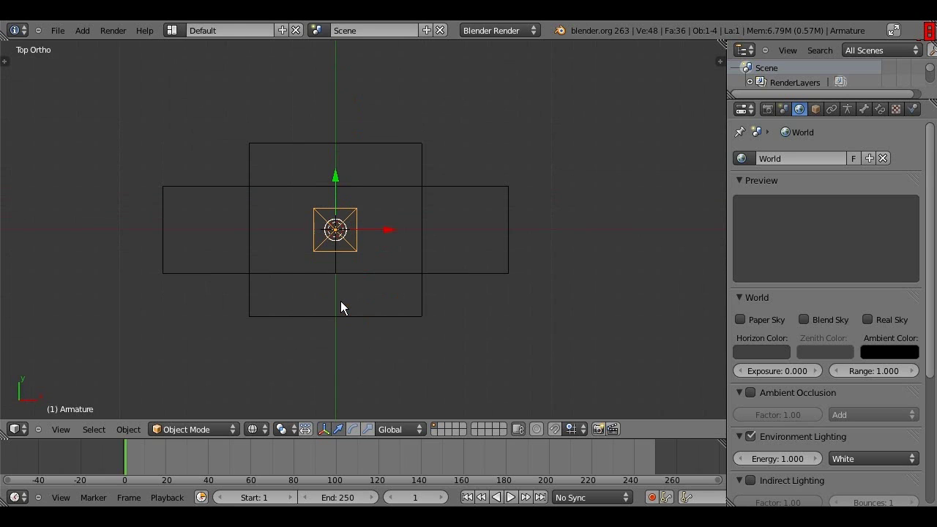
pyautogui.press('g')
pyautogui.press('y')
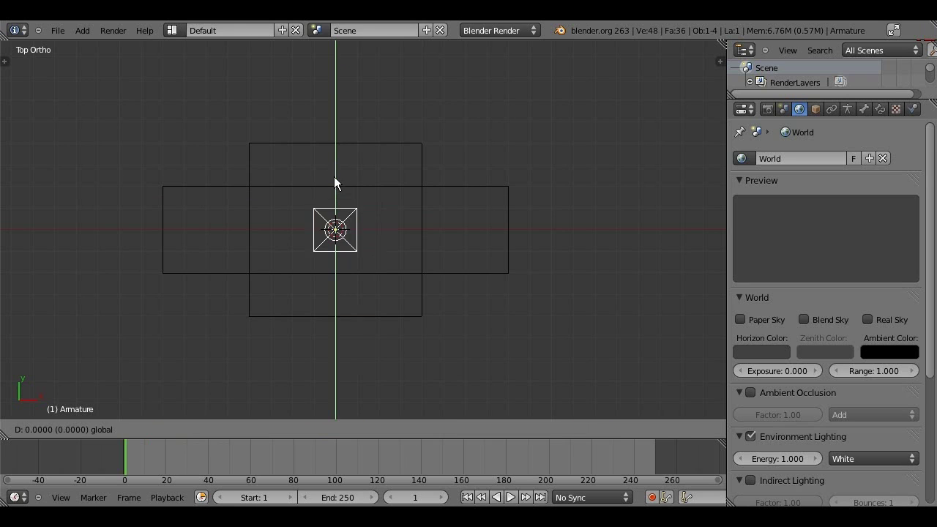
pyautogui.click(335, 176)
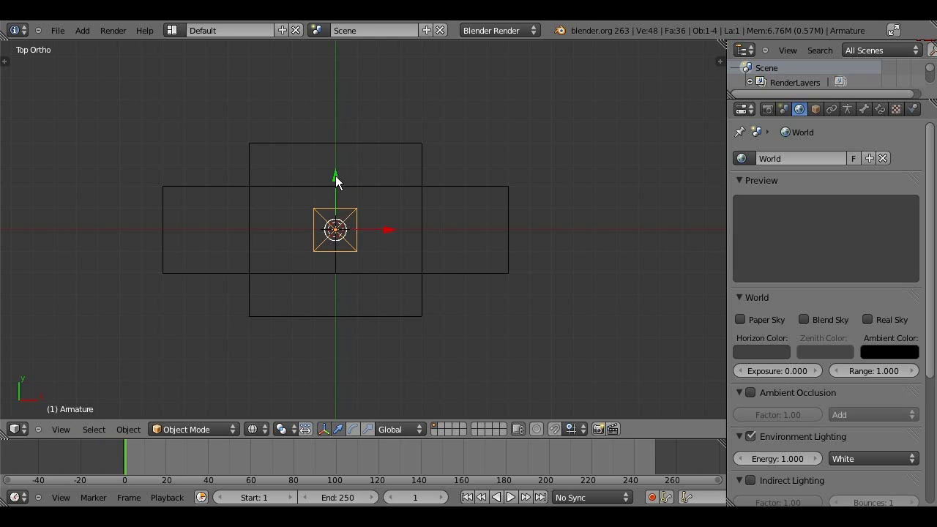
# Step: In Edit Mode from the front, move the bone's tip down along Z to the 3D cursor at the torso's centre
pyautogui.press('KP_1')
pyautogui.scroll(-2, 336, 181)
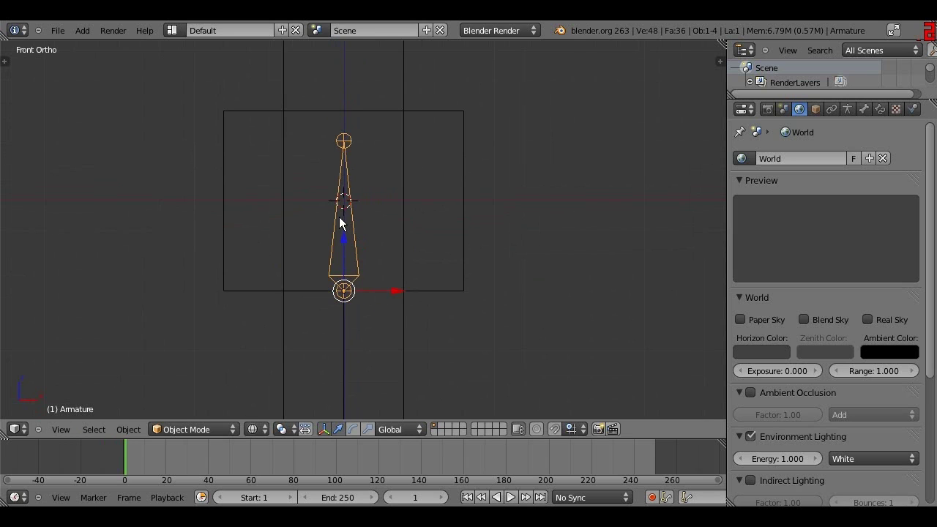
pyautogui.press('Tab')
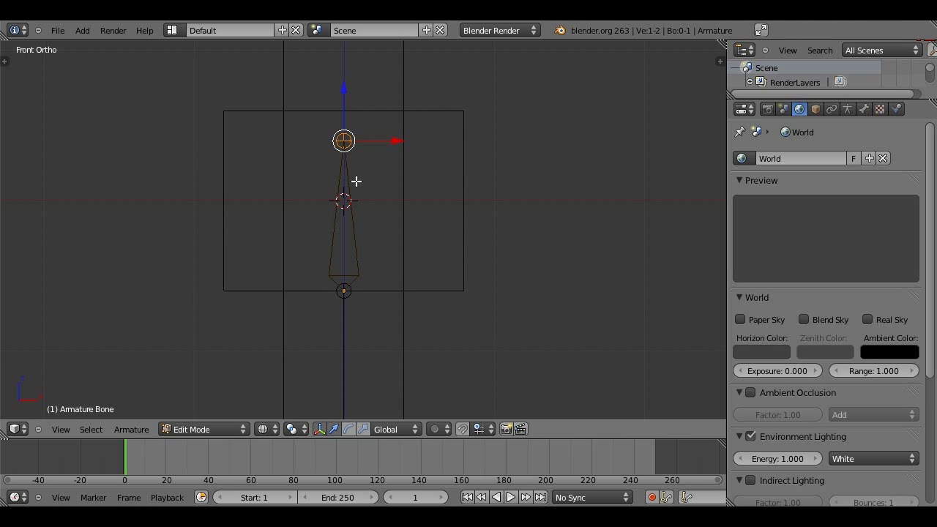
pyautogui.rightClick(344, 288)
pyautogui.rightClick(345, 144)
pyautogui.press('g')
pyautogui.press('z')
pyautogui.click(344, 143)
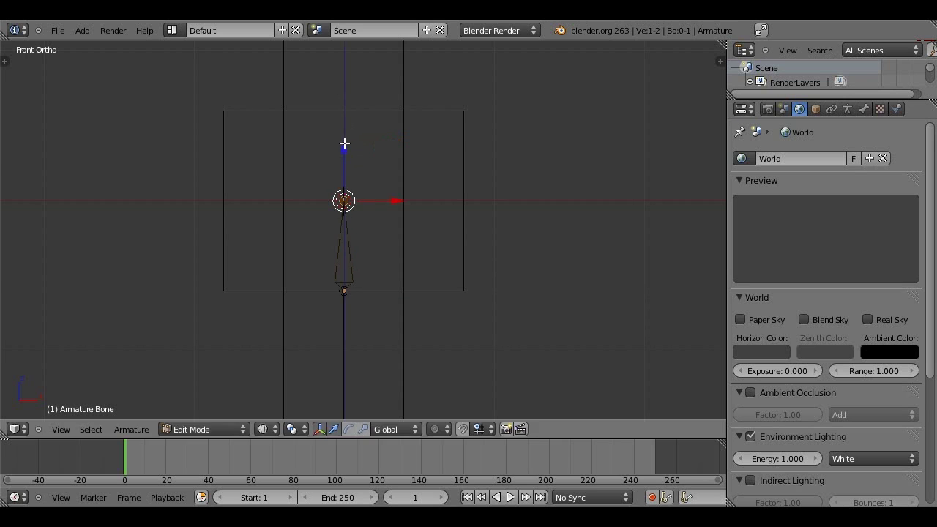
# Step: Extrude a second bone from the first bone's tip straight up to the torso's upper edge
pyautogui.scroll(-2, 344, 143)
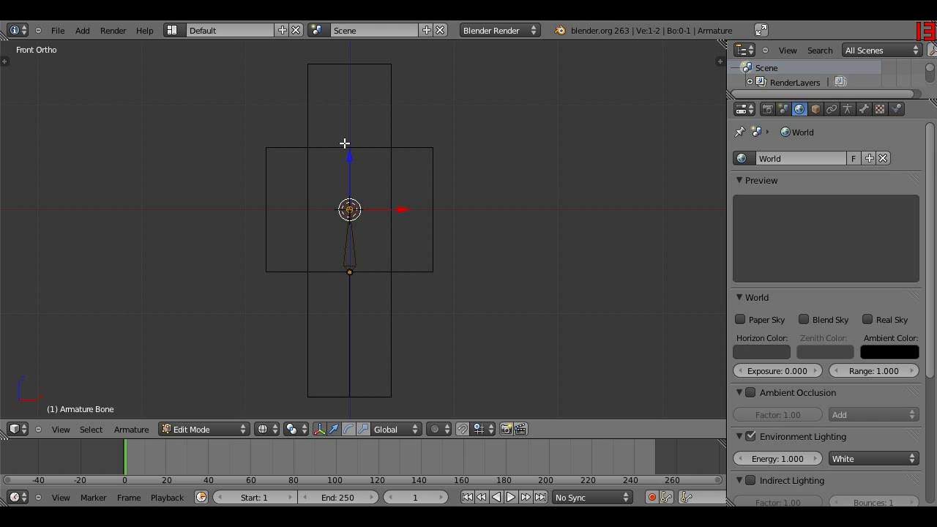
pyautogui.scroll(3, 359, 222)
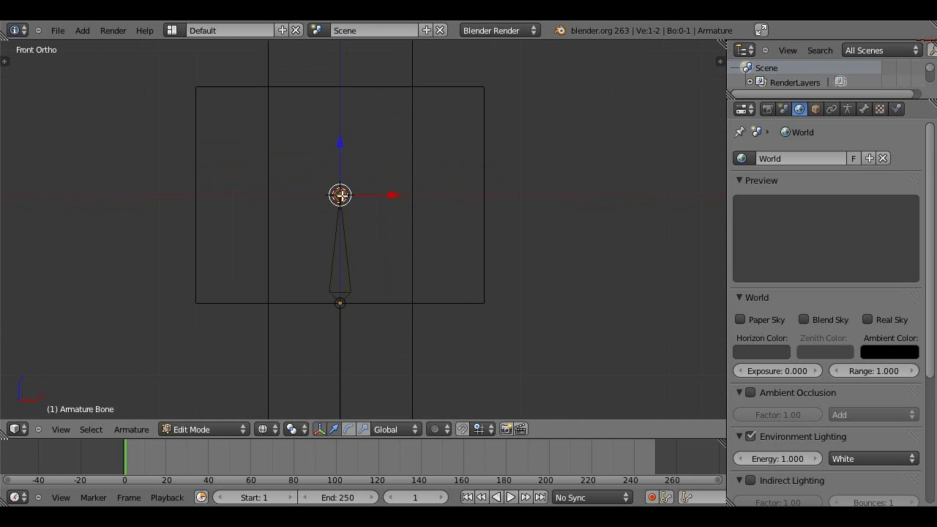
pyautogui.press('e')
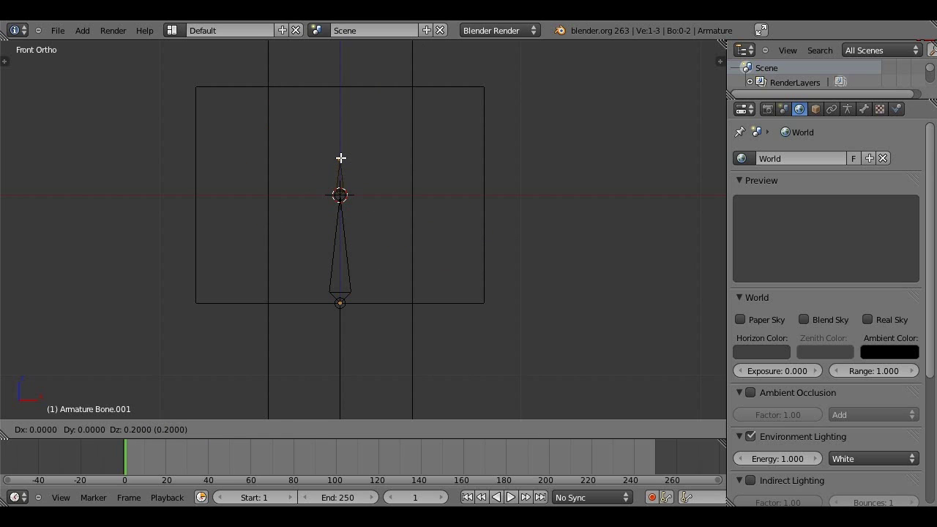
pyautogui.click(339, 88)
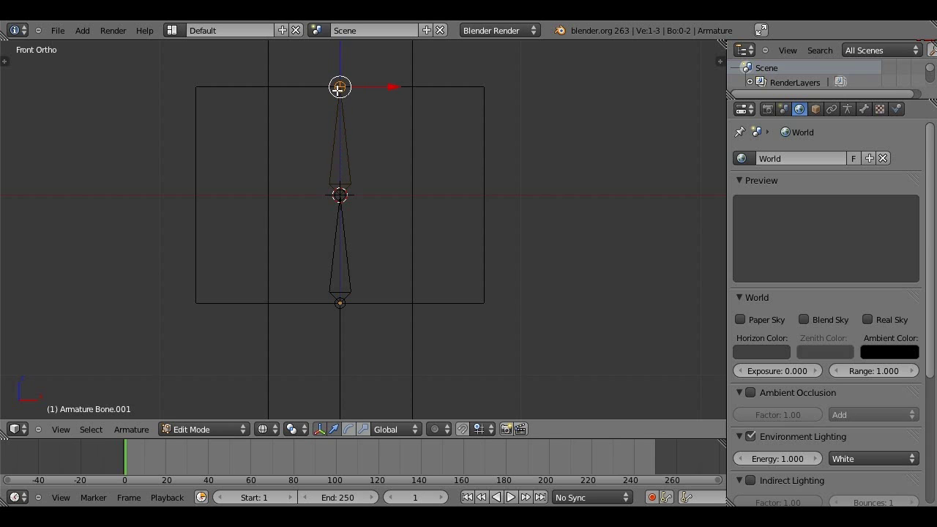
# Step: Add a separate new bone to the armature, starting at the 3D cursor in the torso's centre
pyautogui.scroll(-3, 352, 241)
pyautogui.scroll(7, 351, 240)
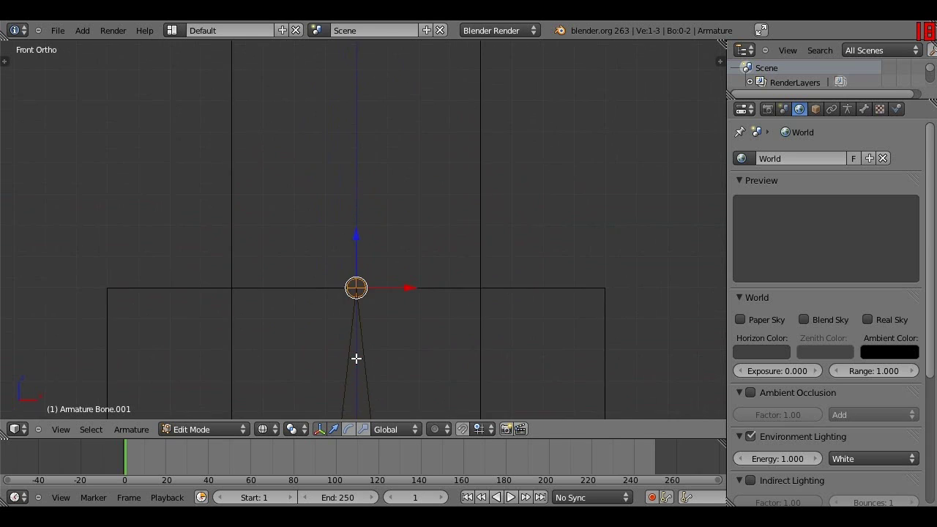
pyautogui.scroll(-6, 356, 358)
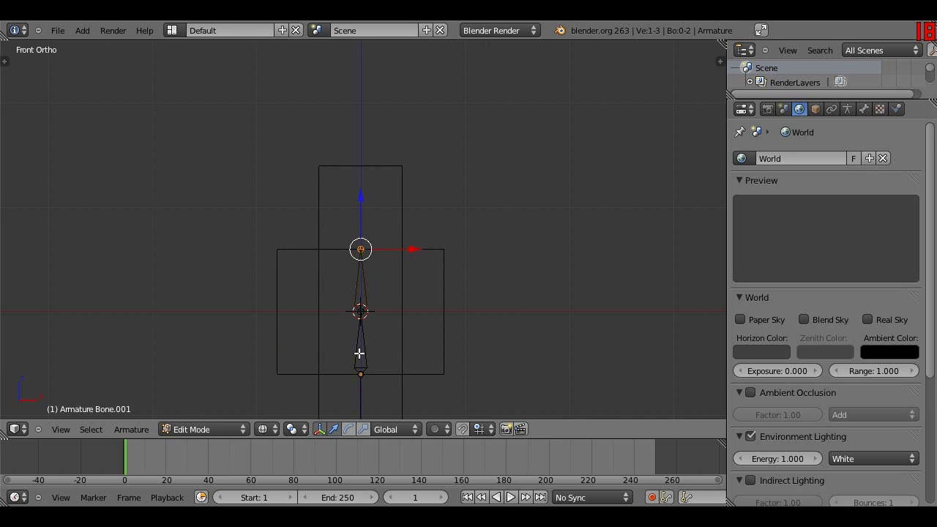
pyautogui.press('e')
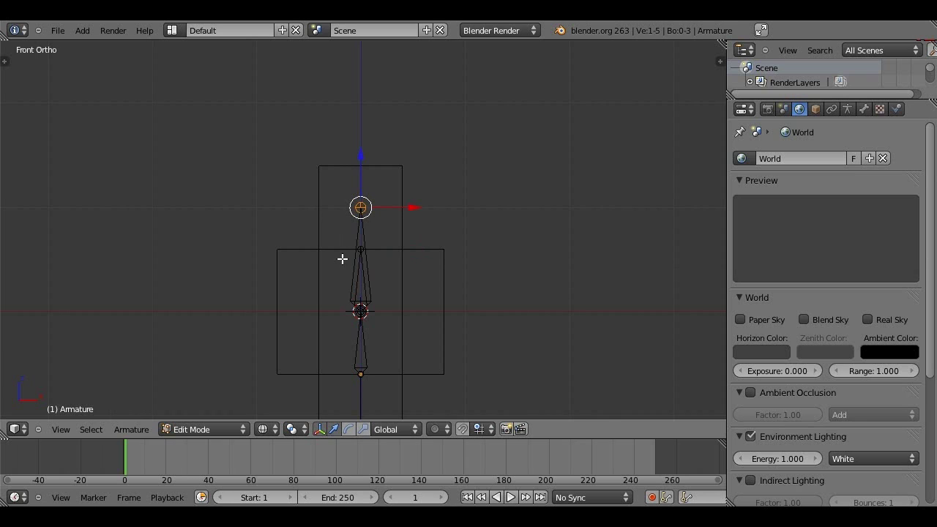
# Step: Move the new bone up 0.6 along Z onto the torso's upper edge and lower its tip to the head's top edge
pyautogui.rightClick(363, 235)
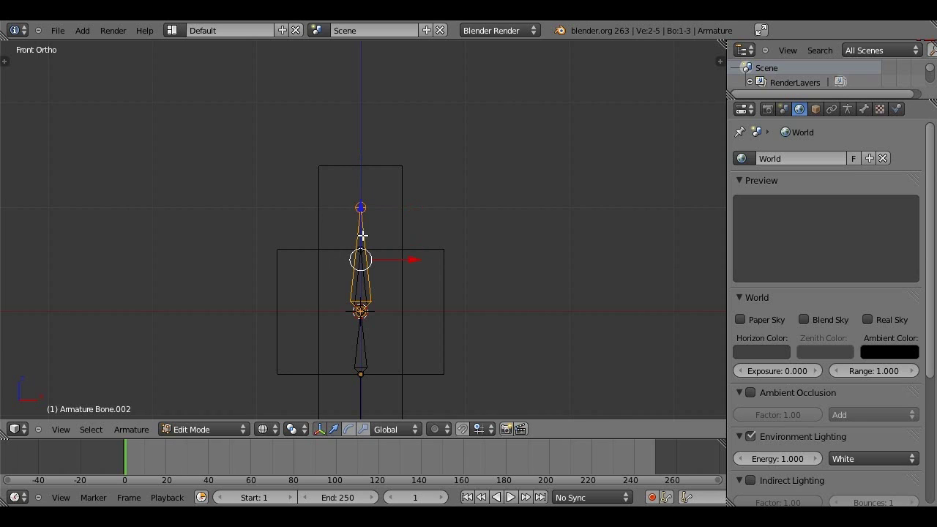
pyautogui.hotkey('shift', 's')
pyautogui.click(353, 246)
pyautogui.press('g')
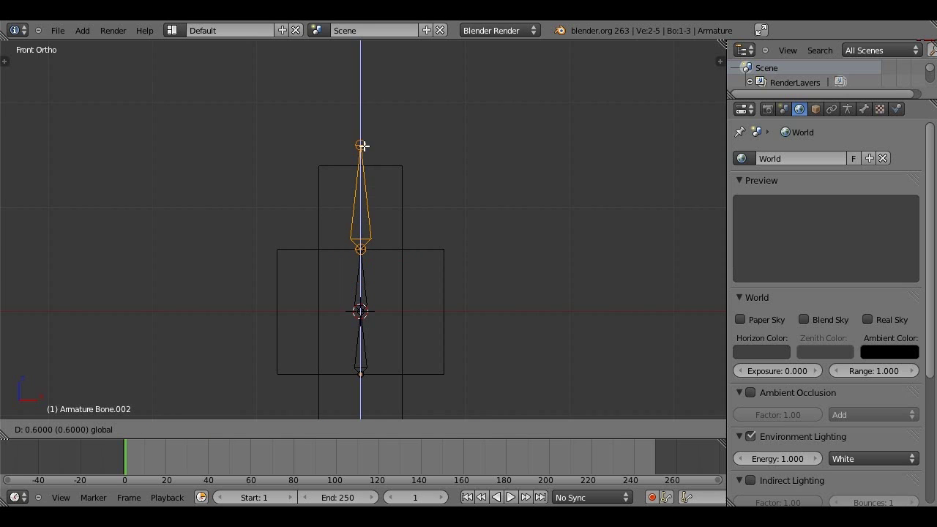
pyautogui.click(364, 149)
pyautogui.scroll(2, 362, 257)
pyautogui.scroll(5, 362, 257)
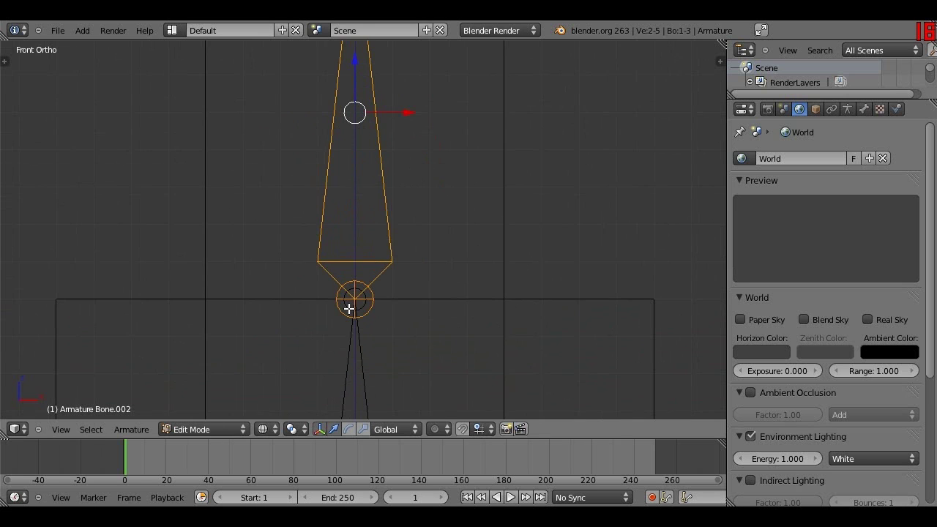
pyautogui.scroll(-7, 309, 309)
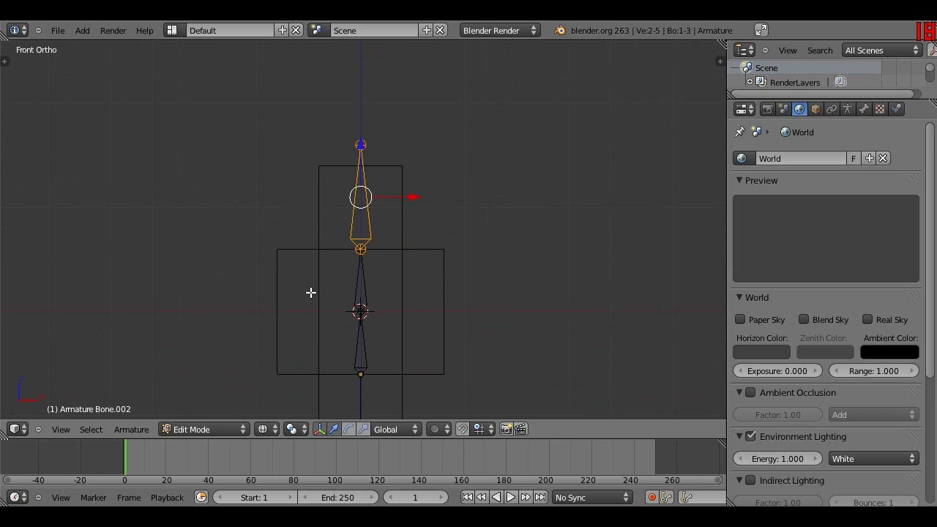
pyautogui.rightClick(359, 145)
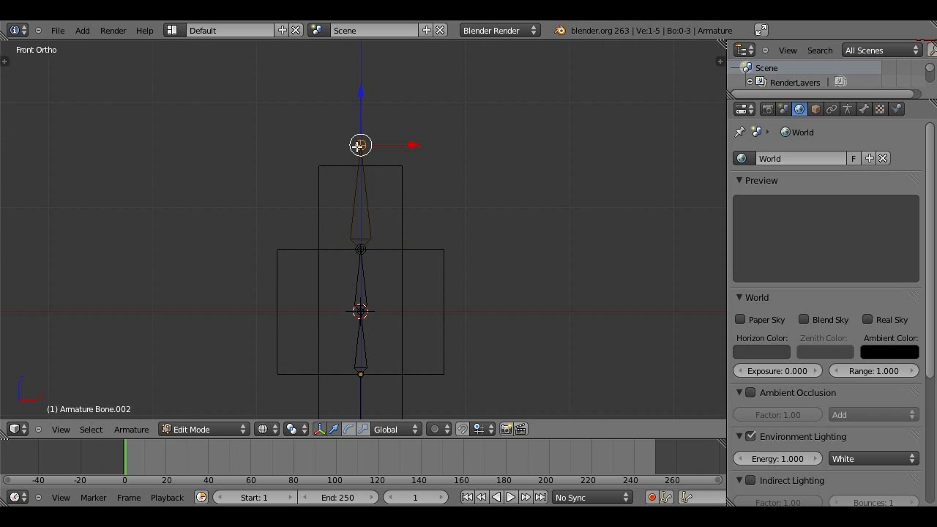
pyautogui.moveTo(358, 94); pyautogui.dragTo(358, 115)
# Step: Duplicate the head bone, rotate the copy 180° and place it upside down inside the arm on the -X side
pyautogui.rightClick(361, 207)
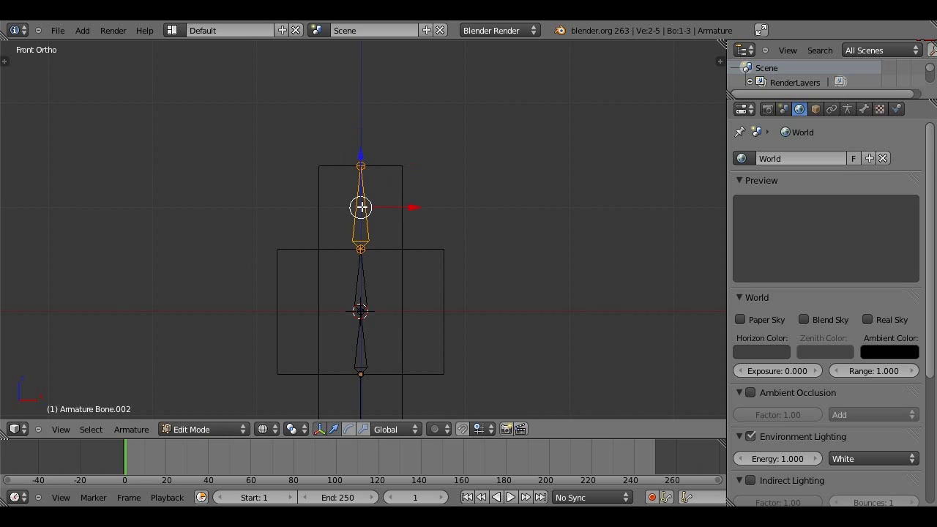
pyautogui.press('r')
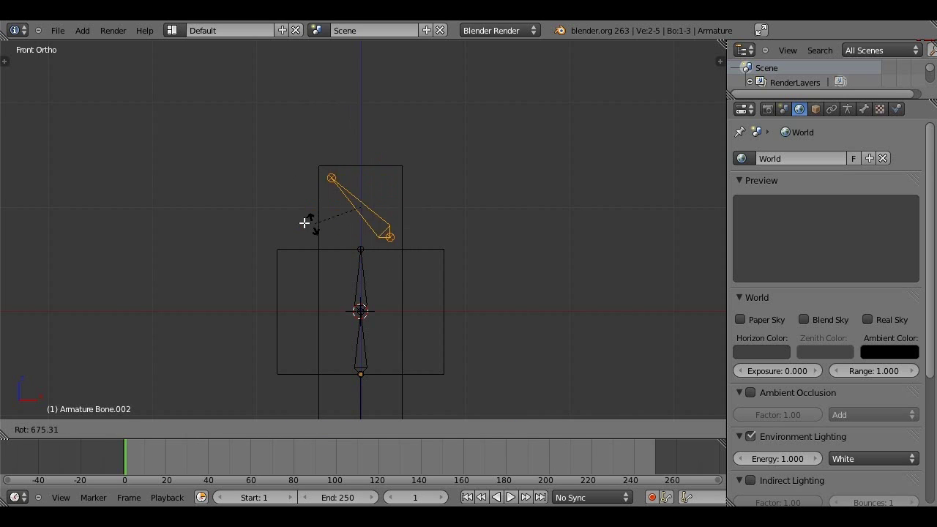
pyautogui.rightClick(304, 222)
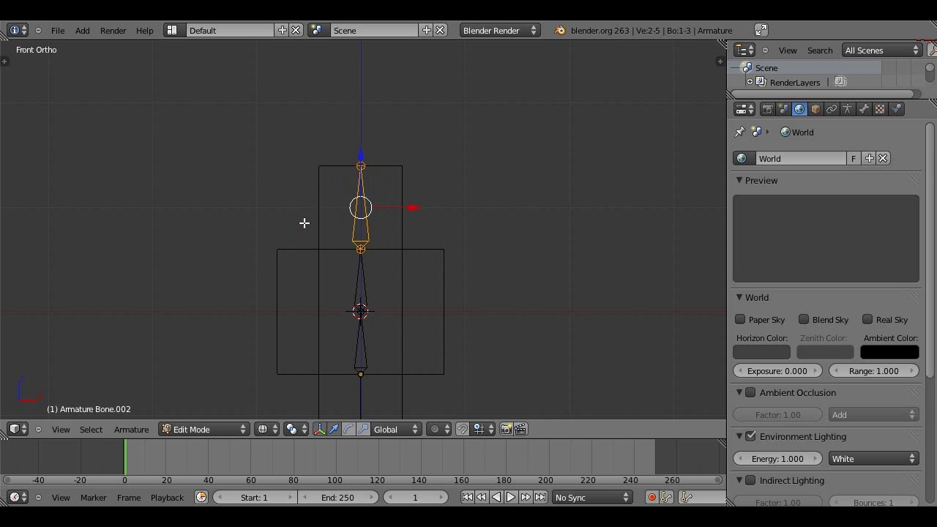
pyautogui.hotkey('shift', 'd')
pyautogui.rightClick(372, 234)
pyautogui.press('g')
pyautogui.rightClick(509, 200)
pyautogui.write('r180')
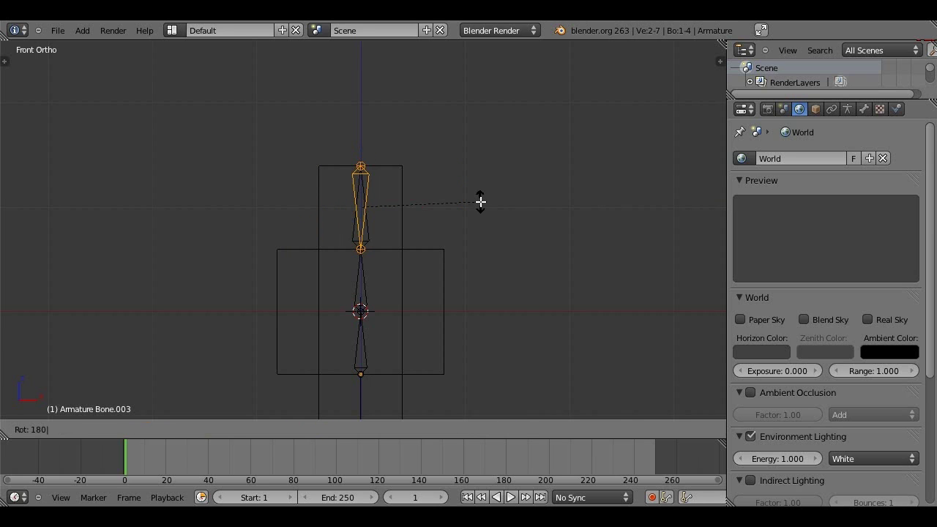
pyautogui.press('Return')
pyautogui.press('g')
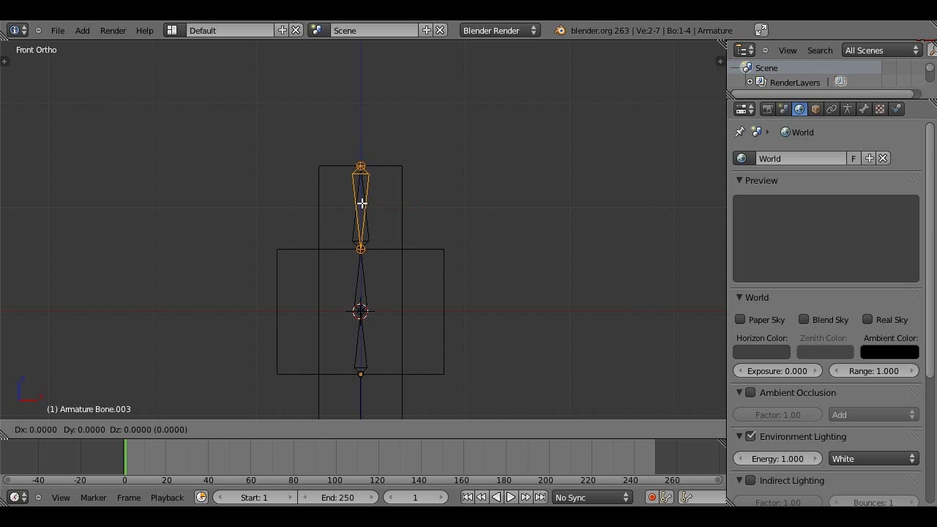
pyautogui.click(302, 287)
# Step: Examine the copied bone's placement against the outline of the arm on the -X side
pyautogui.scroll(5, 312, 351)
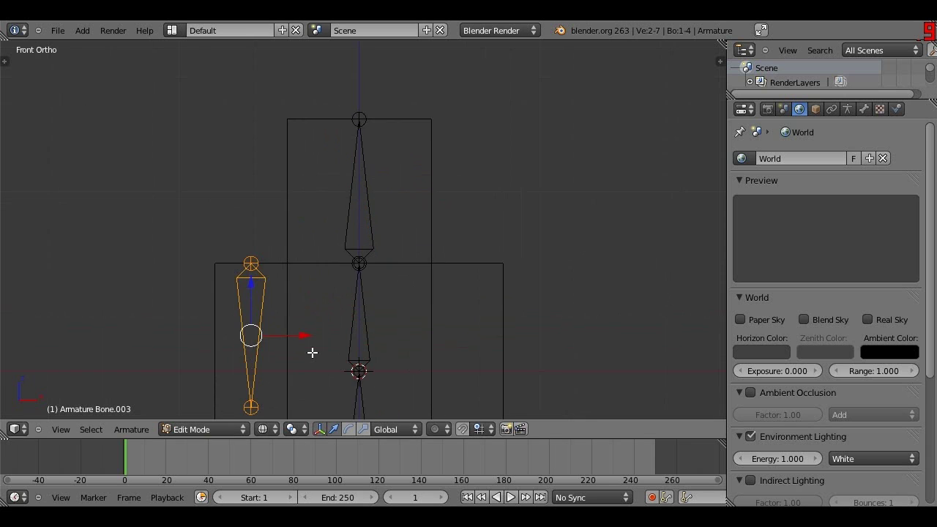
pyautogui.keyDown('shift'); pyautogui.moveTo(390, 305); pyautogui.dragTo(696, 235, button='middle'); pyautogui.keyUp('shift')
pyautogui.scroll(3, 512, 261)
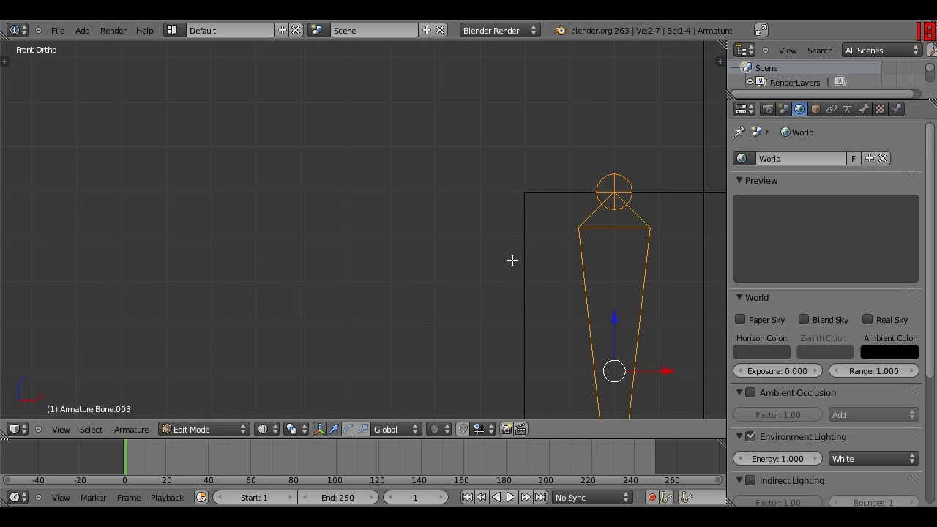
pyautogui.scroll(-5, 608, 222)
pyautogui.scroll(2, 591, 239)
pyautogui.scroll(-2, 590, 239)
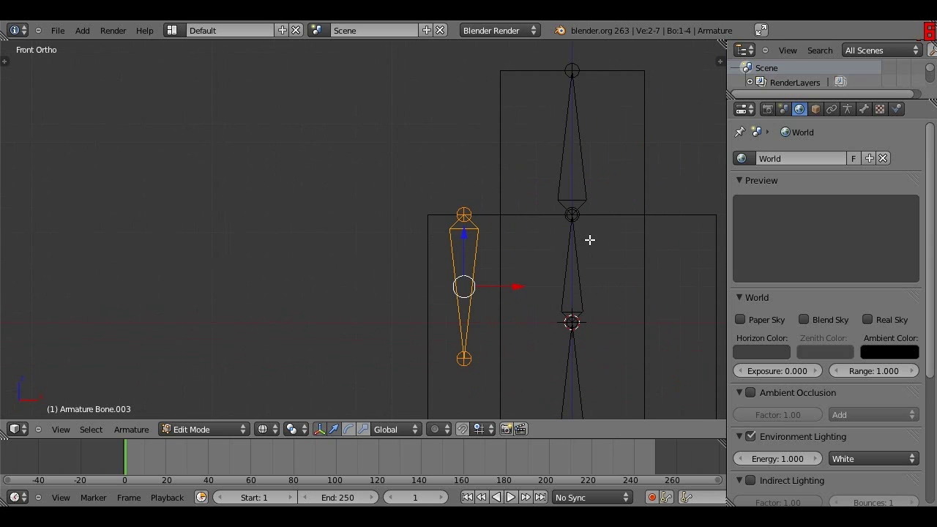
pyautogui.scroll(-2, 449, 247)
pyautogui.scroll(4, 440, 237)
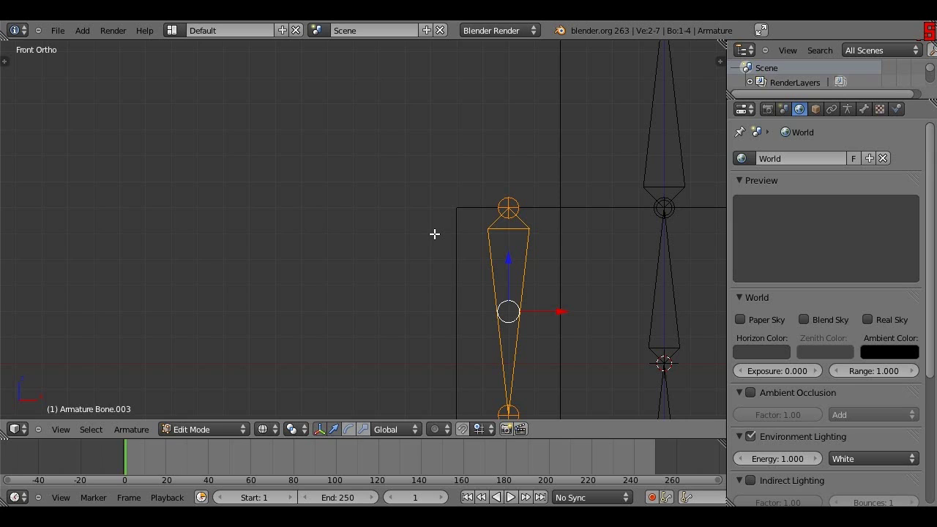
pyautogui.scroll(-3, 435, 234)
pyautogui.scroll(3, 466, 233)
# Step: Lower the arm bone's upper joint 0.2 along Z so it sits below the shoulder edge
pyautogui.rightClick(511, 210)
pyautogui.keyDown('shift'); pyautogui.moveTo(548, 241); pyautogui.dragTo(487, 203, button='middle'); pyautogui.keyUp('shift')
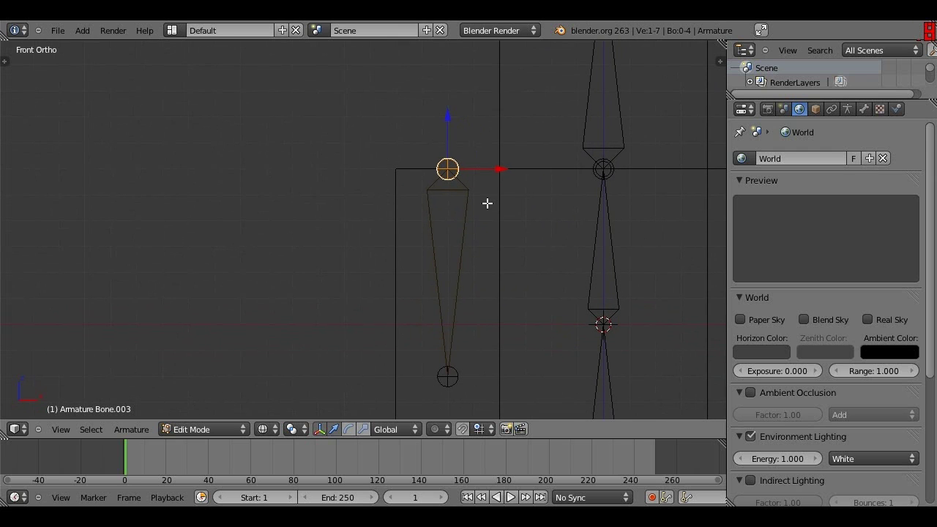
pyautogui.press('g')
pyautogui.press('z')
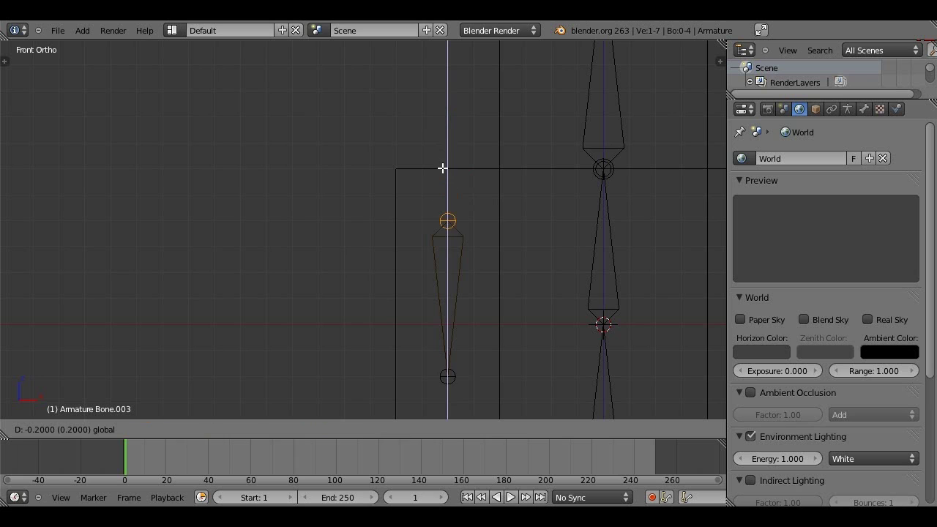
pyautogui.click(442, 169)
pyautogui.scroll(-3, 437, 267)
# Step: Raise the arm bone's lower joint 0.2 along Z, level with the 3D cursor
pyautogui.keyDown('shift'); pyautogui.moveTo(446, 278); pyautogui.dragTo(414, 242, button='middle'); pyautogui.keyUp('shift')
pyautogui.rightClick(374, 277)
pyautogui.scroll(3, 381, 275)
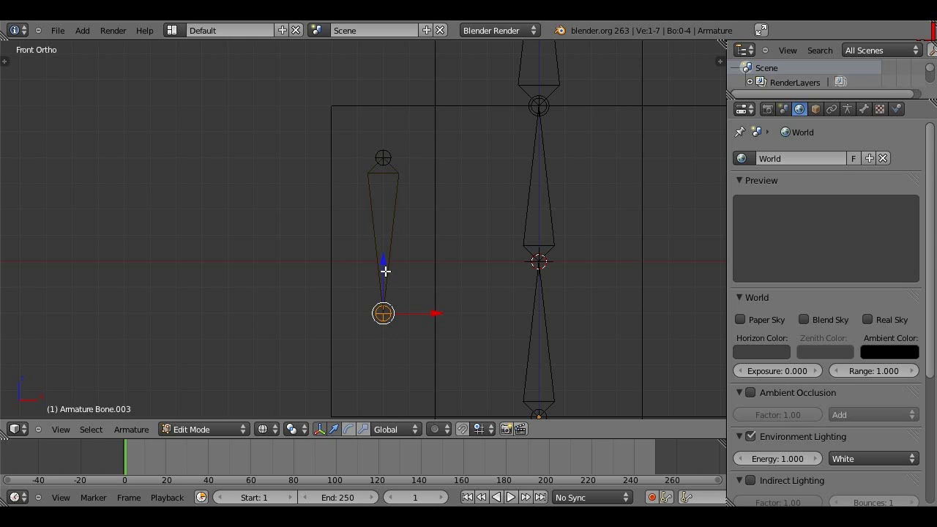
pyautogui.press('g')
pyautogui.press('z')
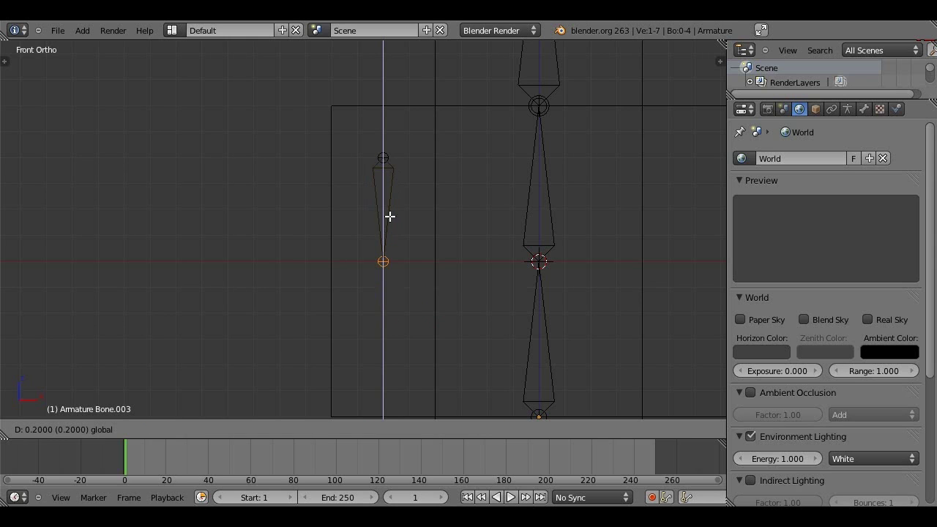
pyautogui.click(390, 216)
# Step: Try the arm bone's lower joint slightly further down along Z, and return it to the 3D cursor's height
pyautogui.scroll(-2, 389, 215)
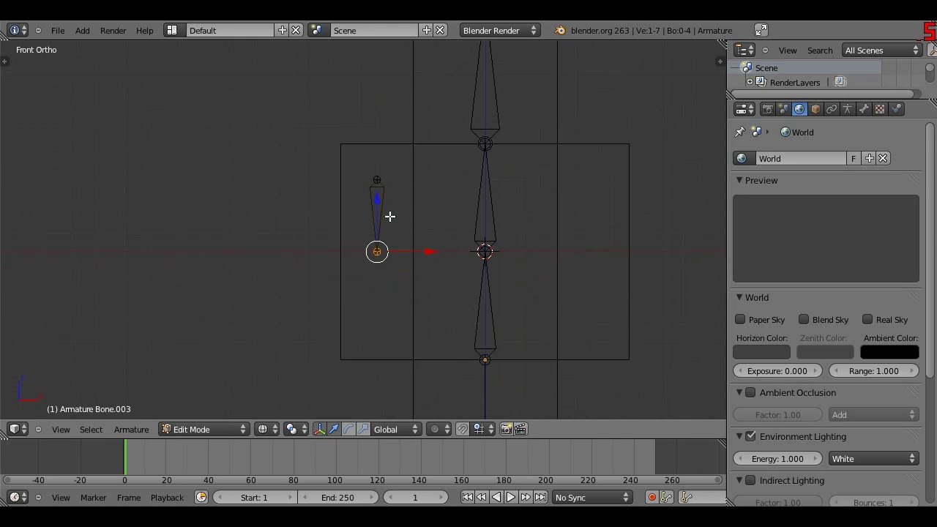
pyautogui.press('g')
pyautogui.press('z')
pyautogui.click(377, 220)
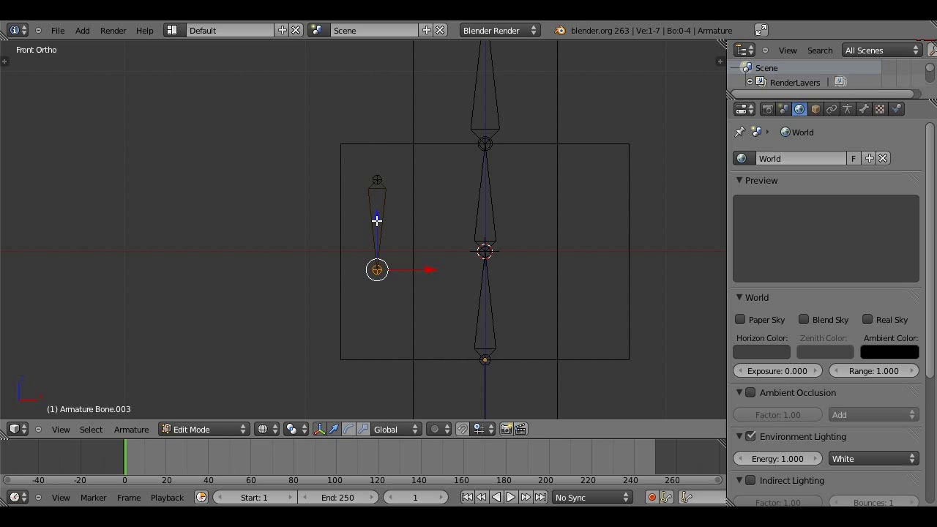
pyautogui.press('g')
pyautogui.press('z')
pyautogui.click(376, 211)
# Step: Extrude a lower arm bone from the arm bone's lower joint straight down to the arm's bottom edge
pyautogui.press('e')
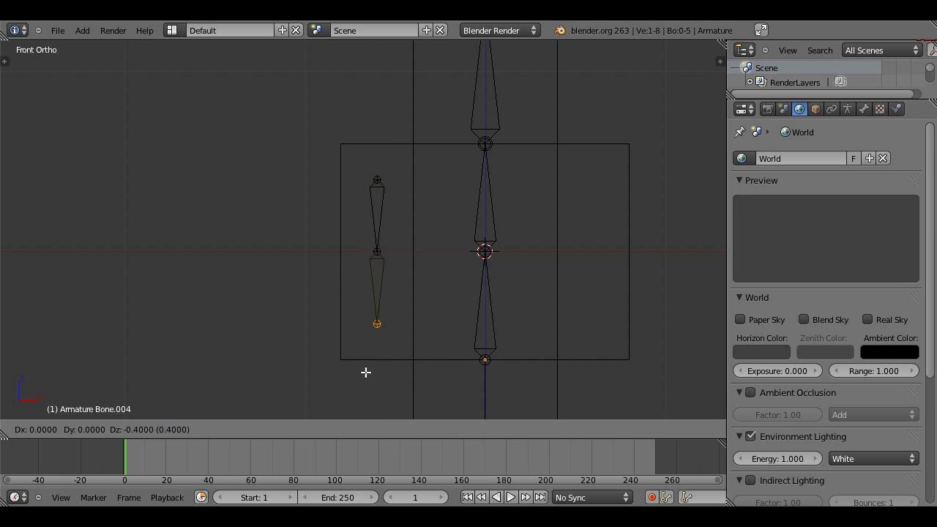
pyautogui.click(365, 399)
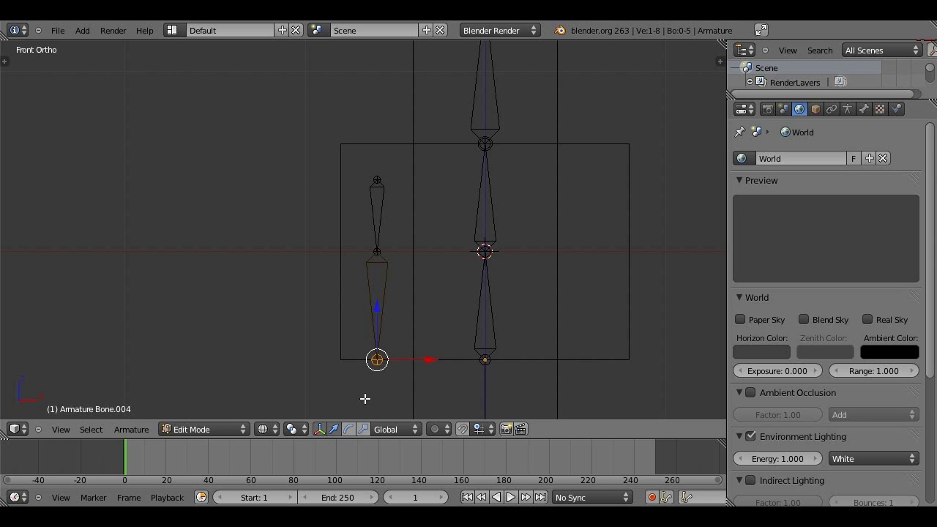
pyautogui.rightClick(379, 295)
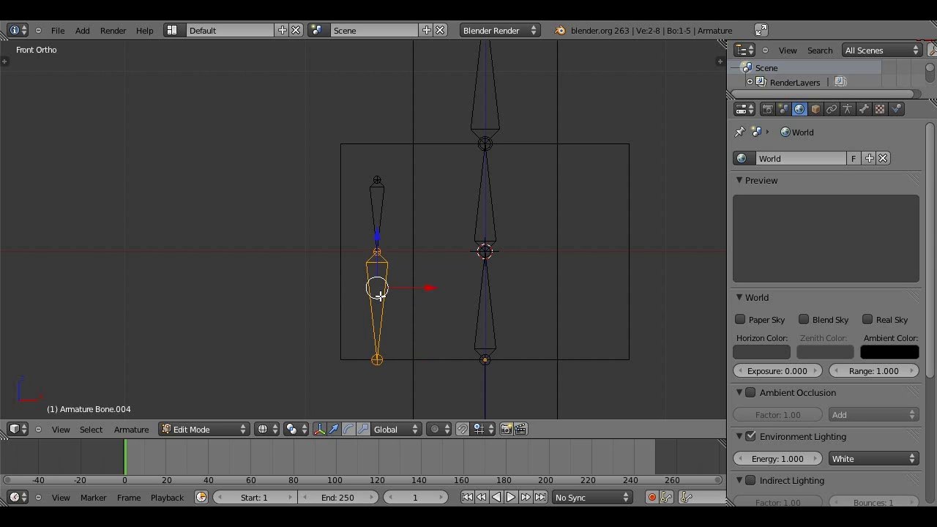
pyautogui.press('r')
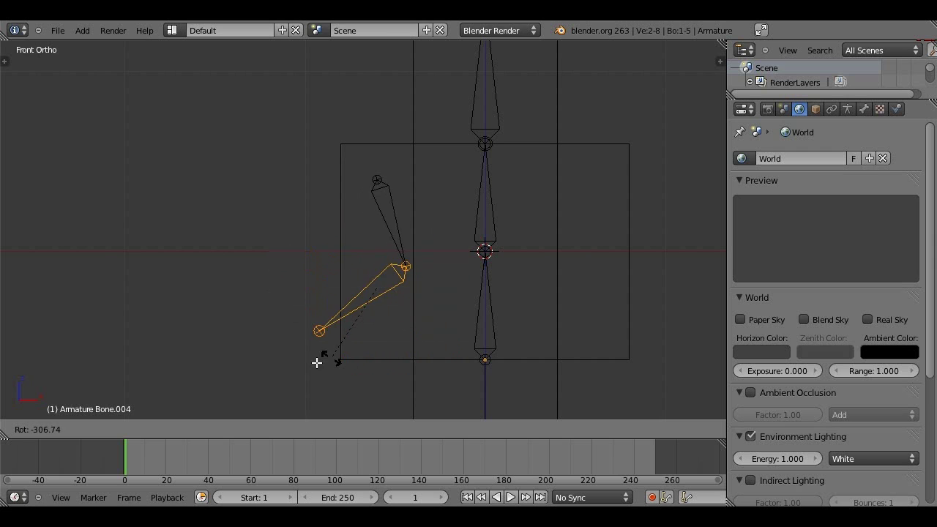
pyautogui.press('Escape')
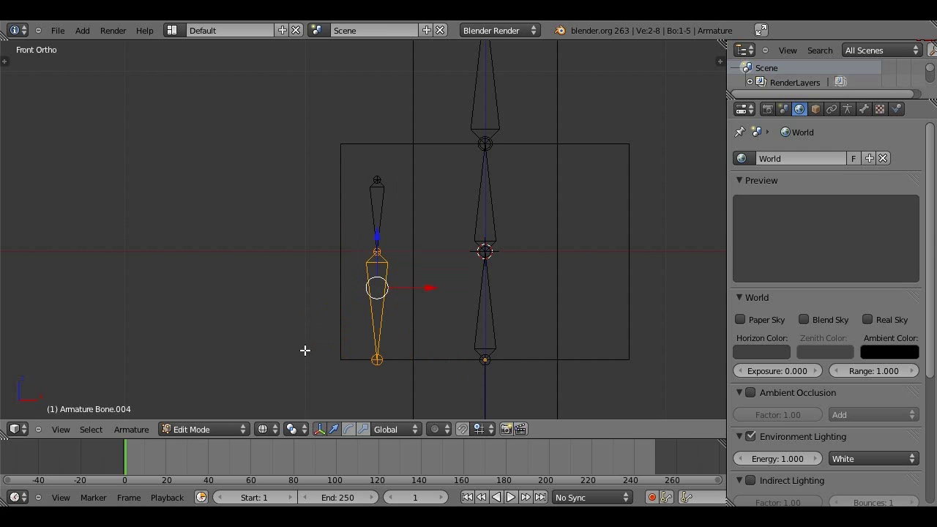
# Step: Duplicate both arm bones and move the copies along X into the middle of the opposite arm
pyautogui.rightClick(378, 198)
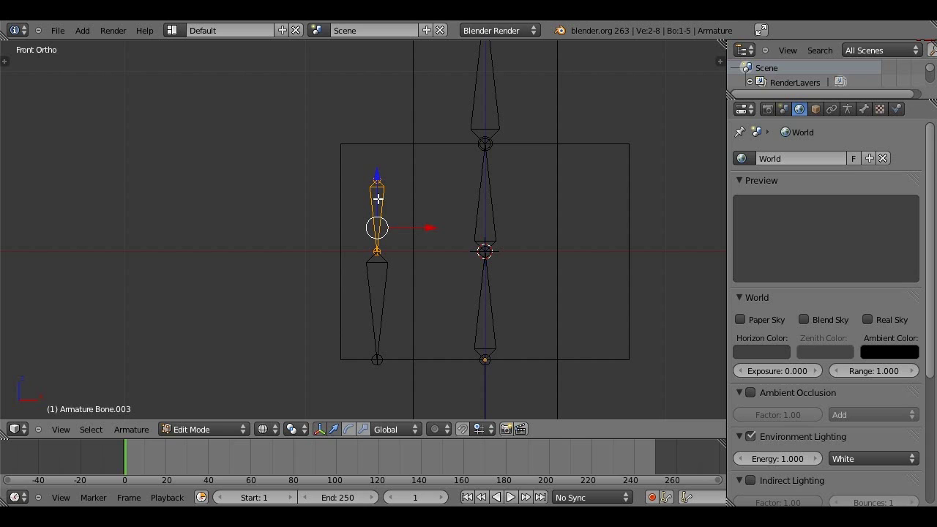
pyautogui.keyDown('shift'); pyautogui.rightClick(369, 269); pyautogui.keyUp('shift')
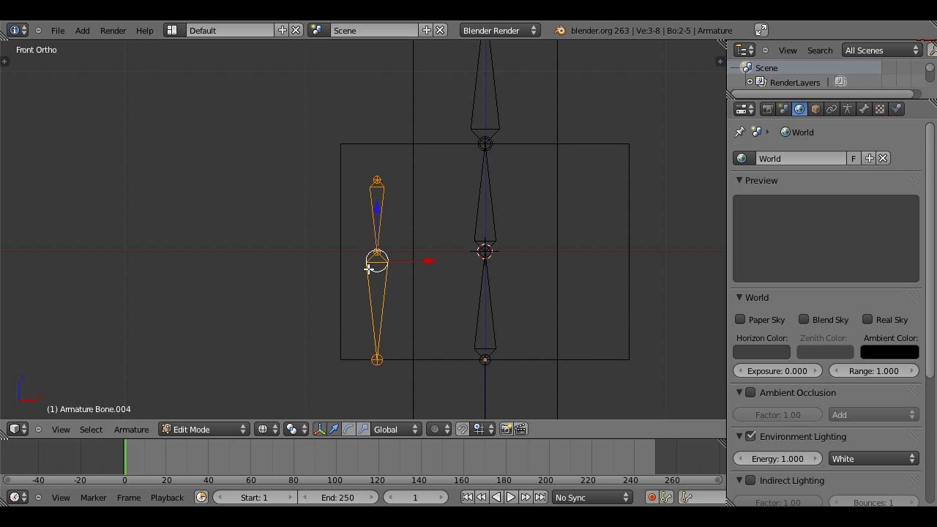
pyautogui.hotkey('shift', 'd')
pyautogui.press('Escape')
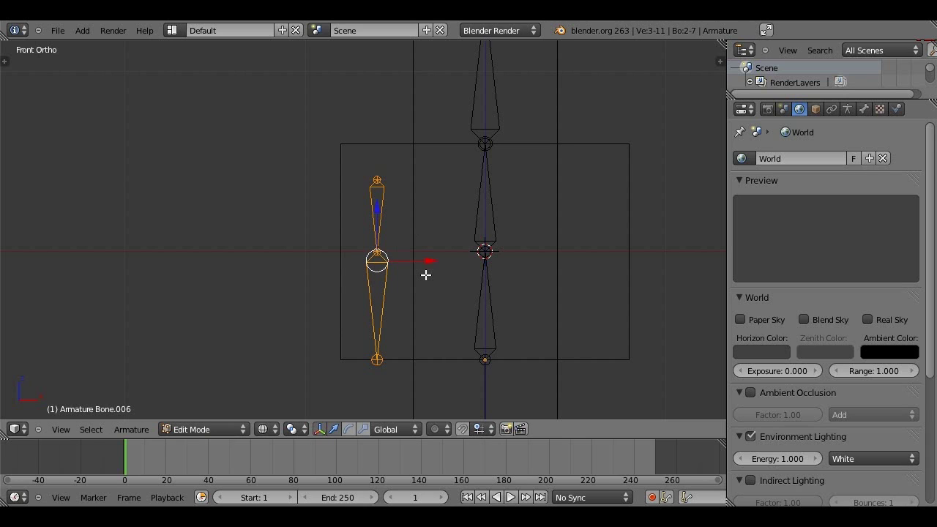
pyautogui.press('g')
pyautogui.press('x')
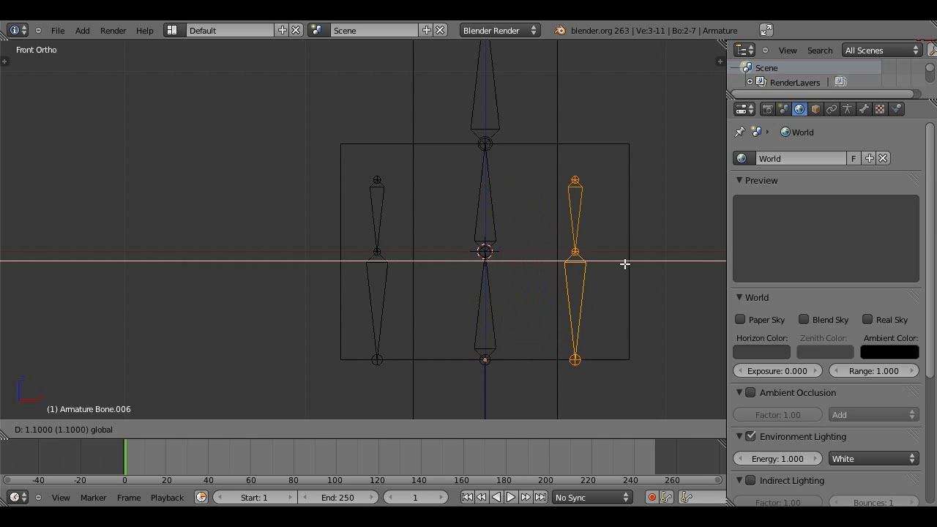
pyautogui.click(637, 263)
pyautogui.scroll(-4, 591, 257)
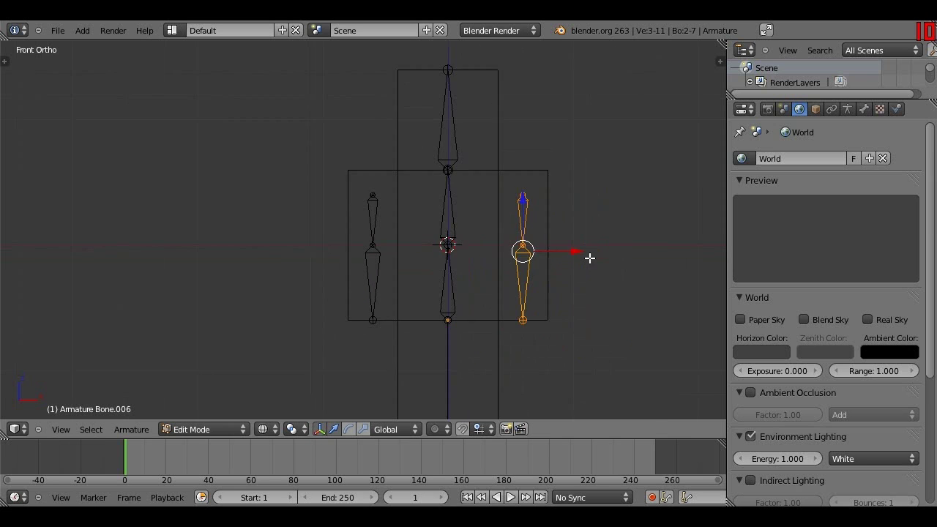
# Step: From the front, extrude a hip bone 0.2 along +X from the base joint of the lowest torso bone
pyautogui.moveTo(464, 165); pyautogui.dragTo(443, 133, button='middle')
pyautogui.press('KP_1')
pyautogui.scroll(6, 493, 343)
pyautogui.keyDown('shift'); pyautogui.moveTo(494, 342); pyautogui.dragTo(353, 171, button='middle'); pyautogui.keyUp('shift')
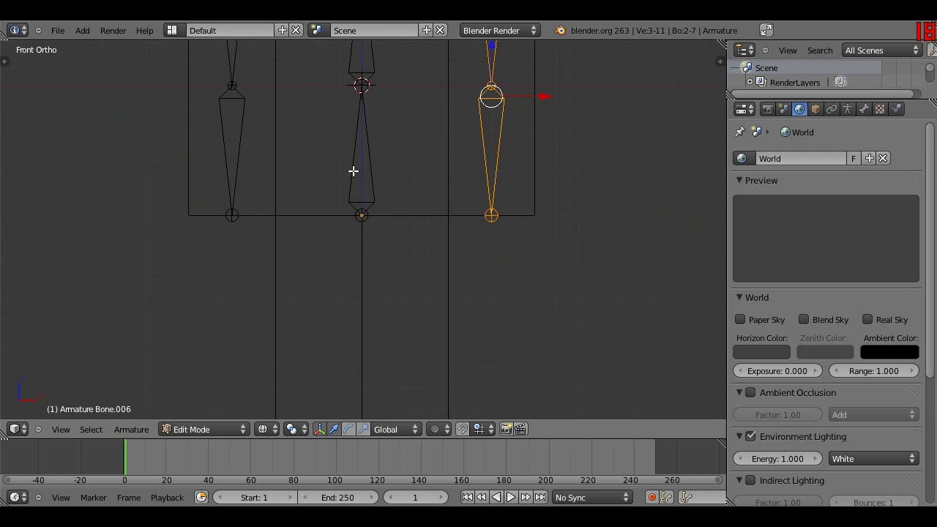
pyautogui.rightClick(361, 215)
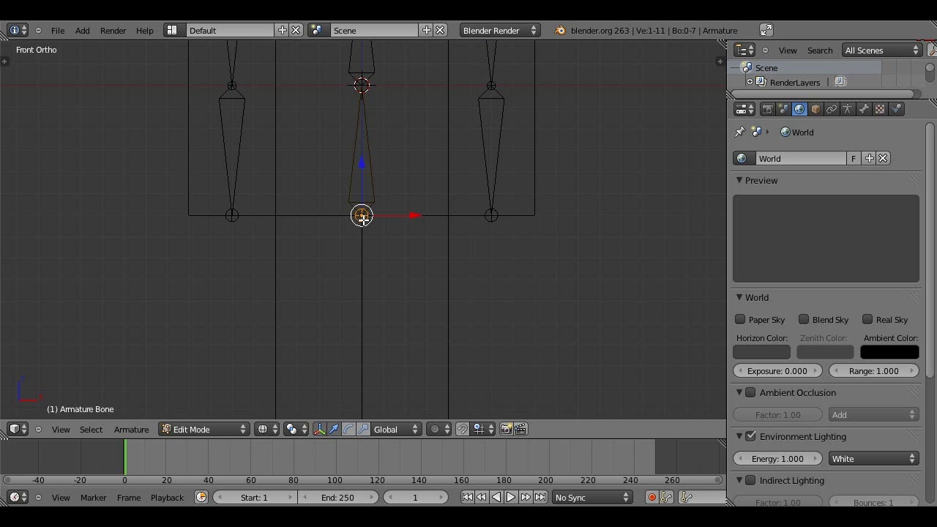
pyautogui.press('e')
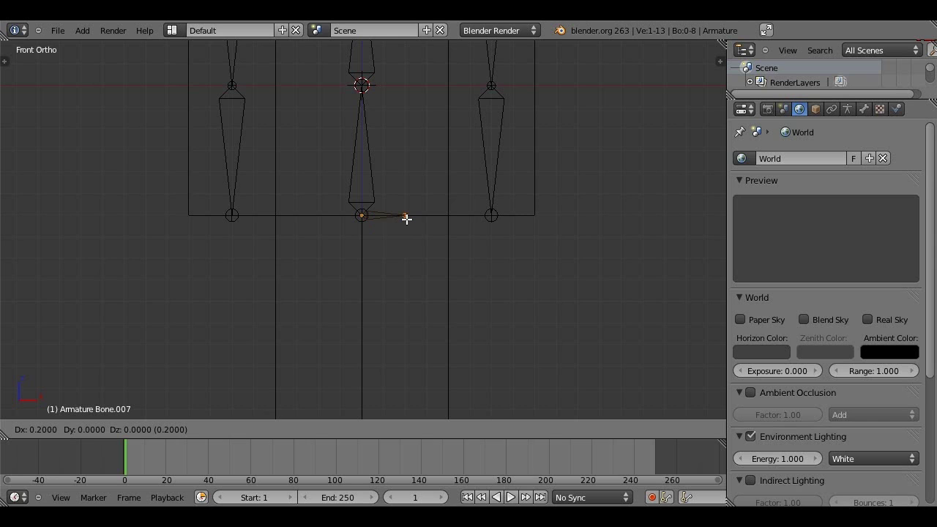
pyautogui.click(407, 218)
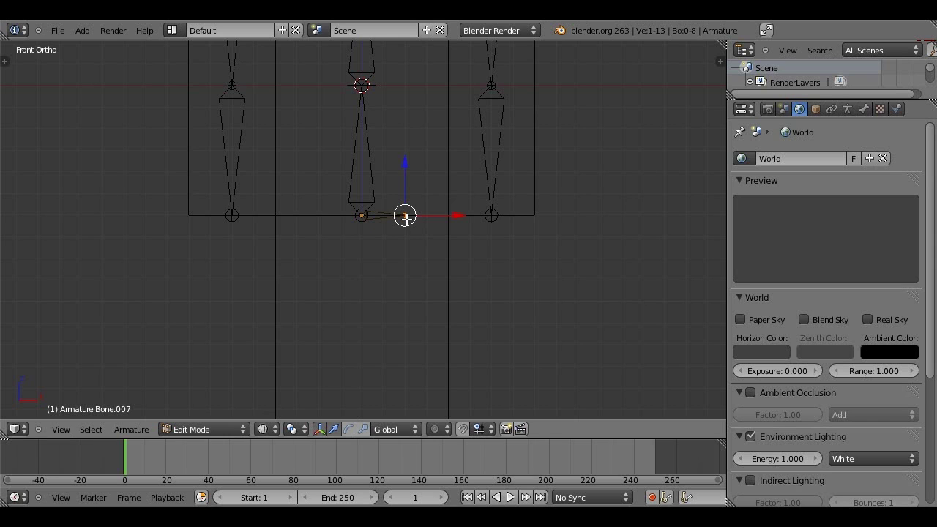
pyautogui.scroll(-3, 407, 218)
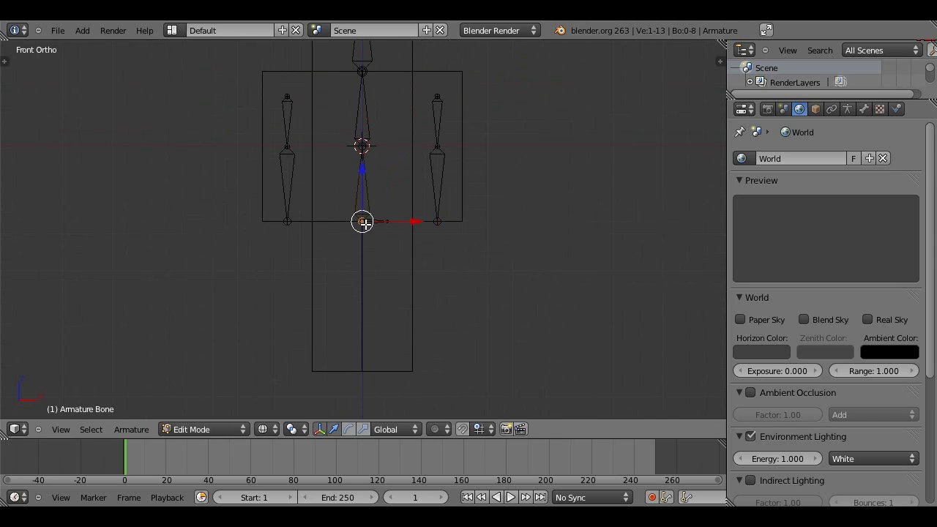
# Step: Extrude a second hip bone 0.2 along −X from the base joint of the lowest torso bone
pyautogui.press('e')
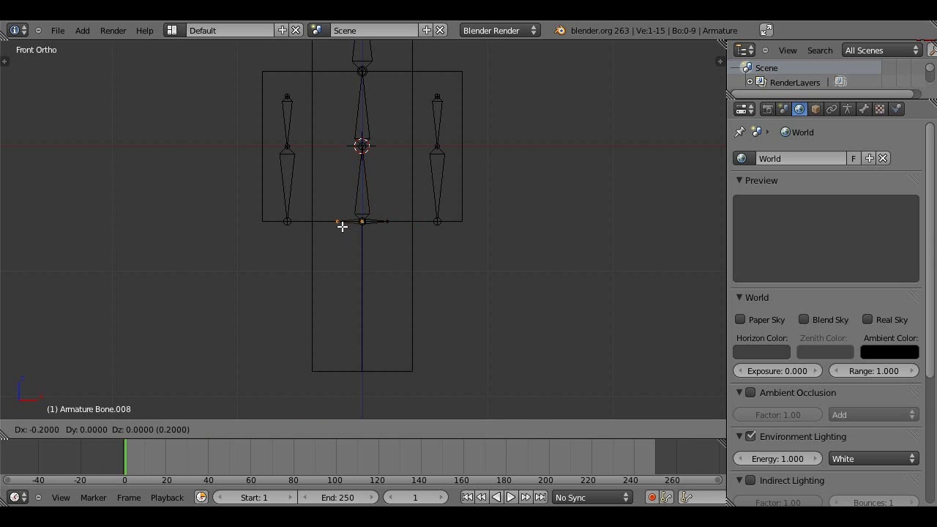
pyautogui.click(342, 226)
pyautogui.scroll(4, 349, 226)
pyautogui.rightClick(414, 215)
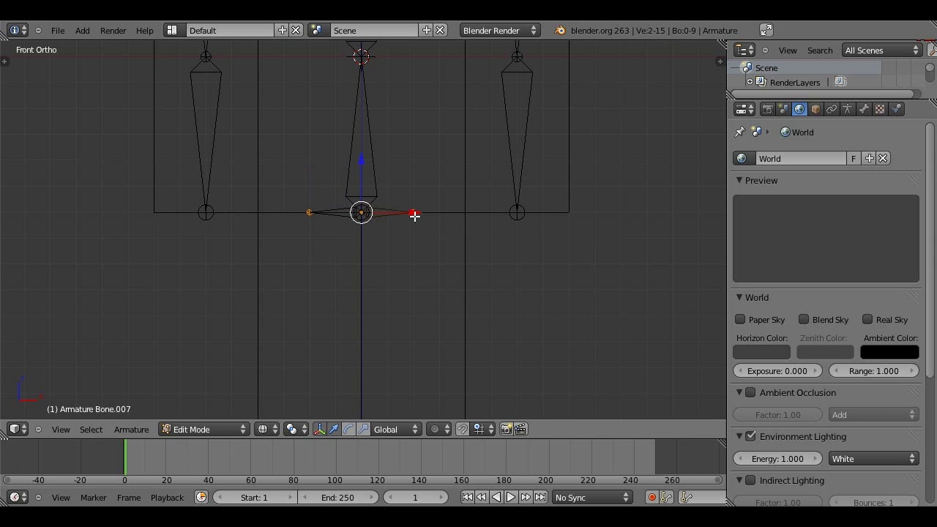
pyautogui.press('e')
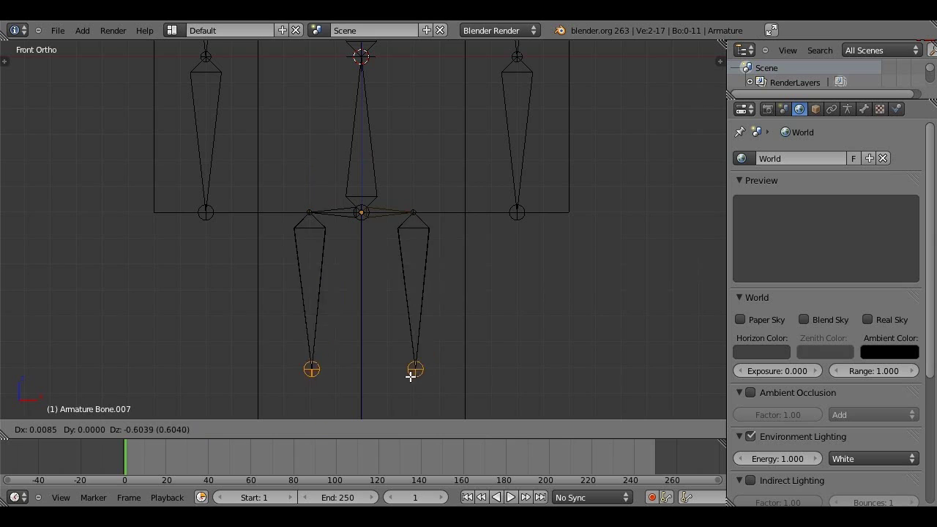
pyautogui.rightClick(462, 325)
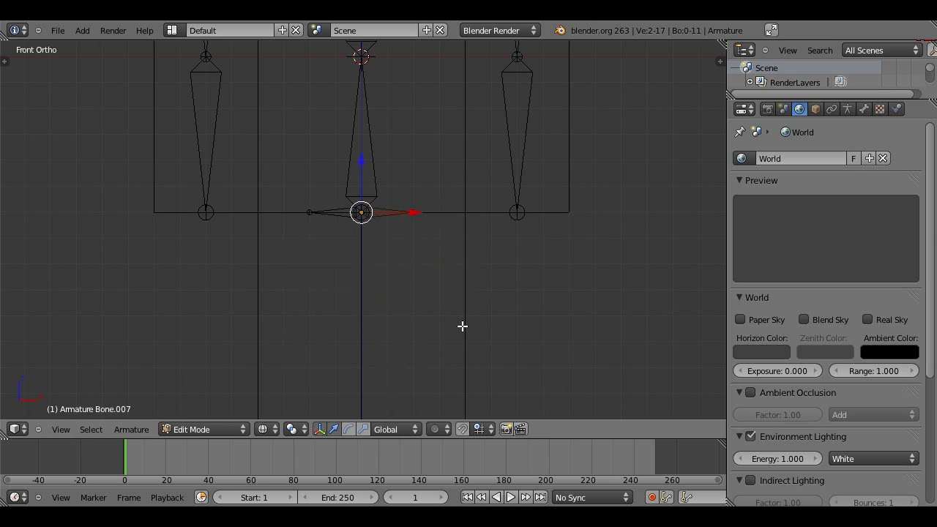
# Step: From both hip bones' outer joints, extrude upper leg bones straight down to mid-leg and lower leg bones down to the legs' bottom edge
pyautogui.rightClick(310, 213)
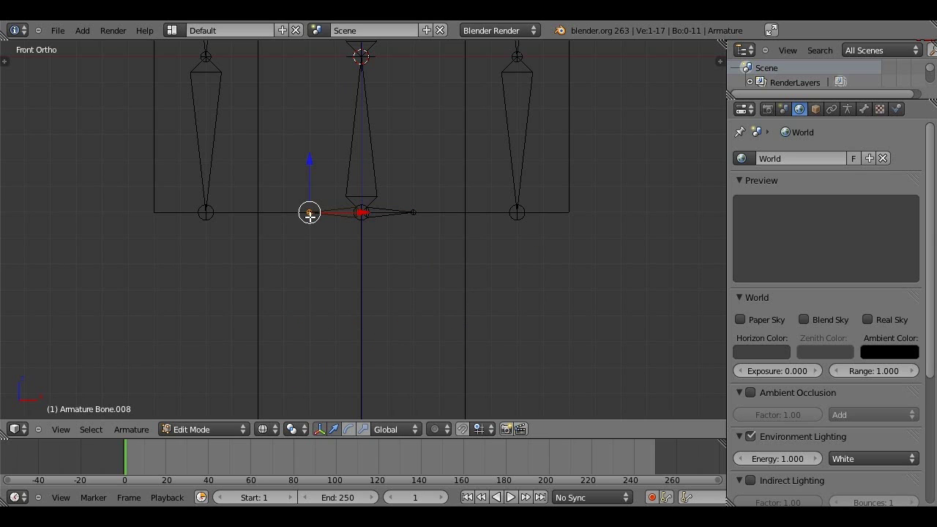
pyautogui.keyDown('shift'); pyautogui.rightClick(415, 211); pyautogui.keyUp('shift')
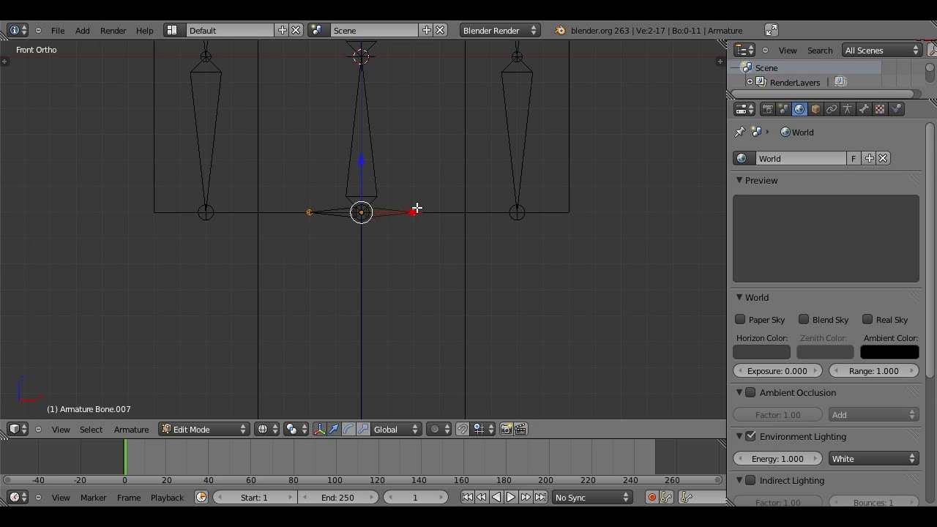
pyautogui.scroll(-3, 415, 210)
pyautogui.press('e')
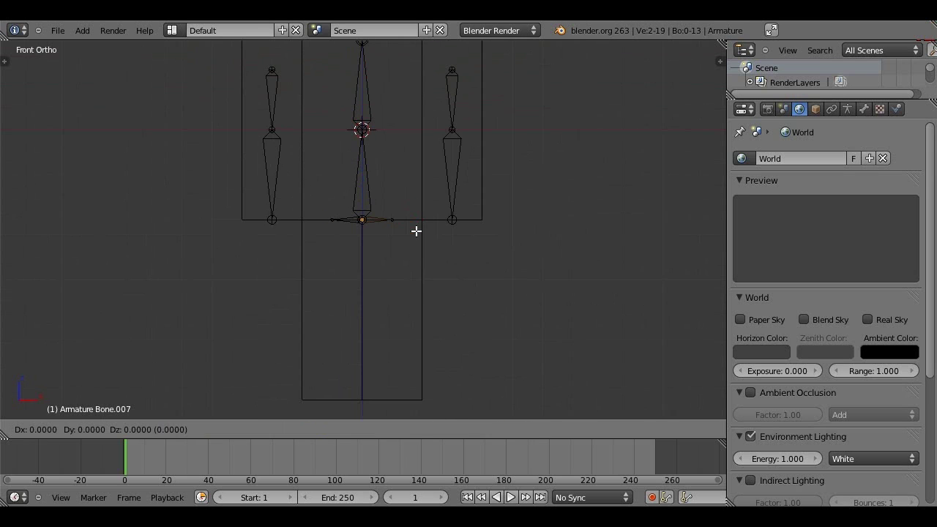
pyautogui.click(418, 318)
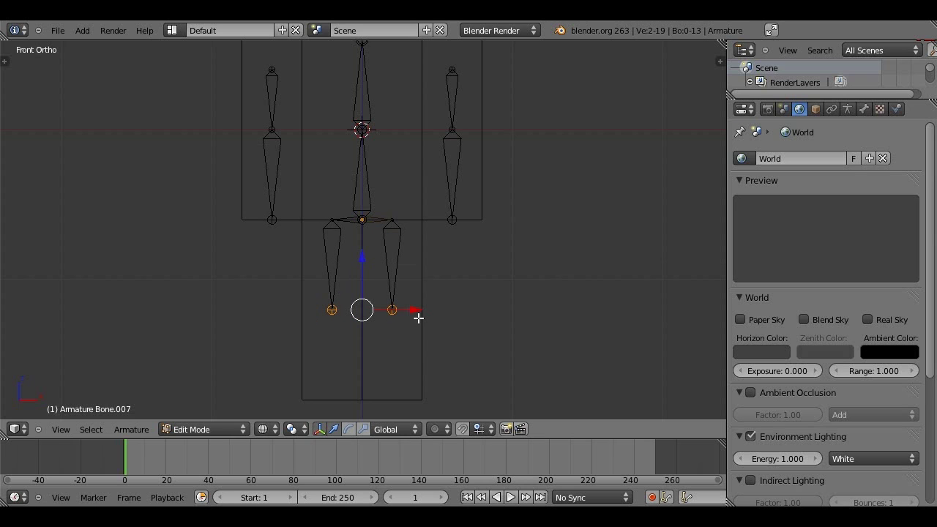
pyautogui.press('e')
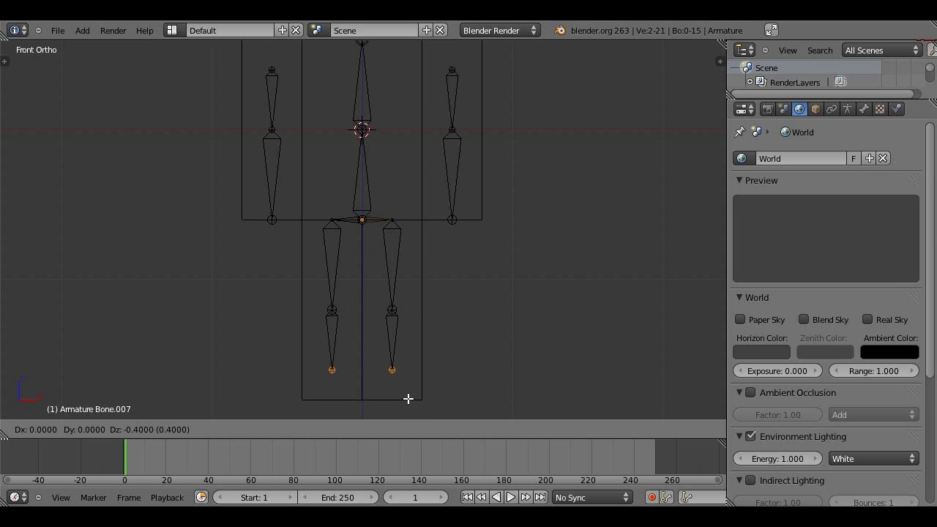
pyautogui.click(406, 418)
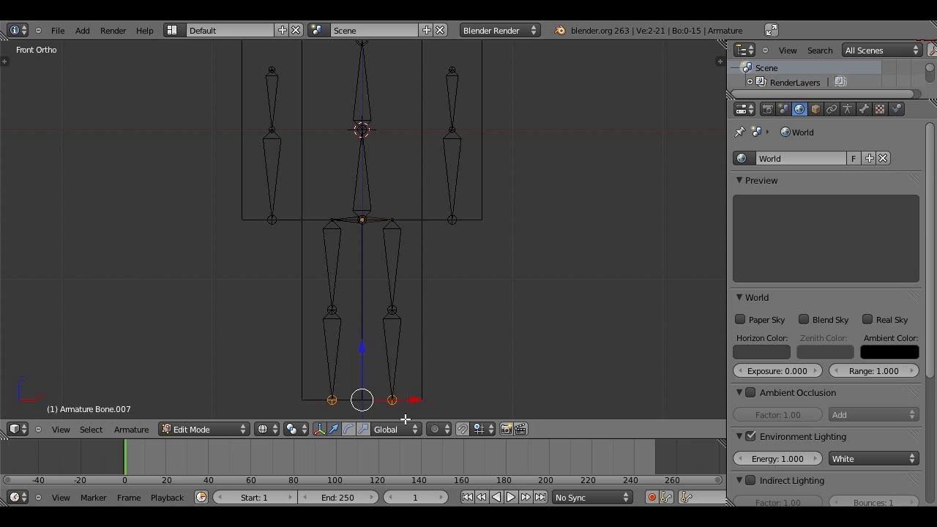
# Step: Delete the two hip bones that connect the upper leg bones to the base of the torso
pyautogui.scroll(-2, 397, 315)
pyautogui.scroll(4, 397, 314)
pyautogui.rightClick(334, 216)
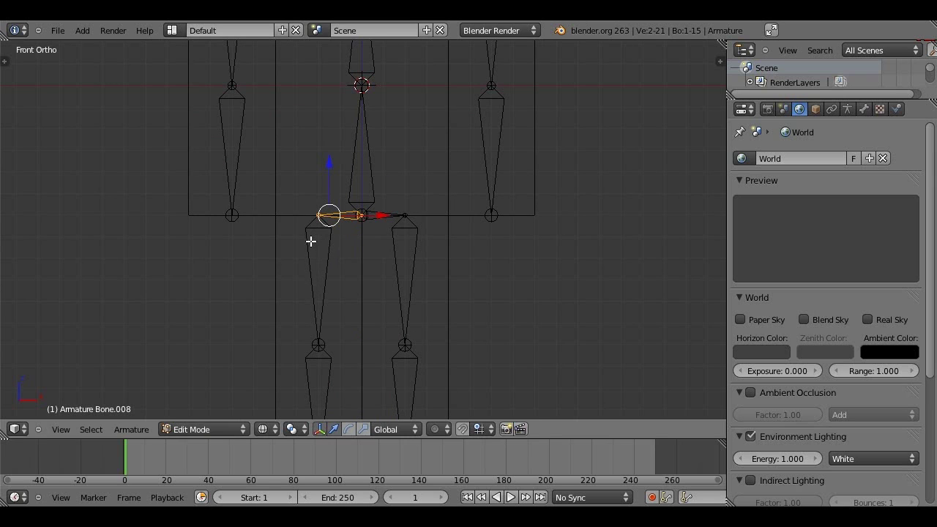
pyautogui.keyDown('shift'); pyautogui.rightClick(376, 215); pyautogui.keyUp('shift')
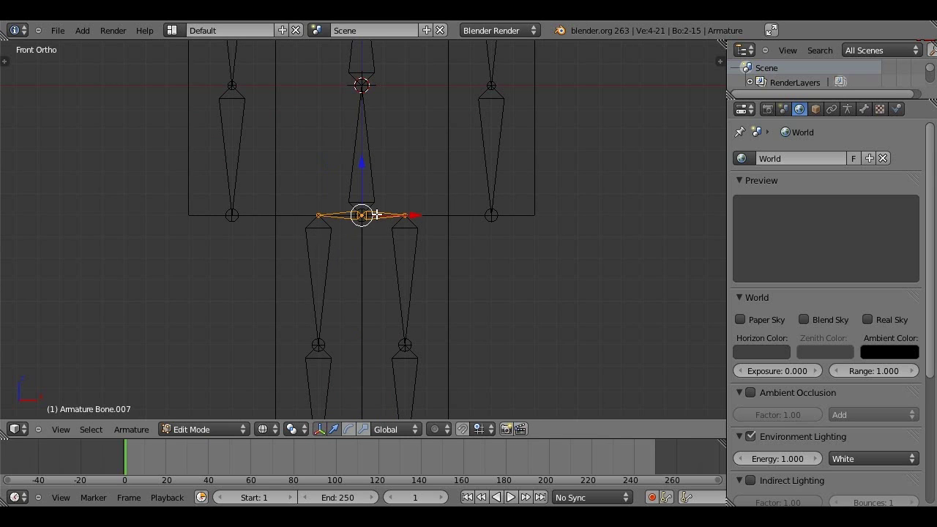
pyautogui.press('x')
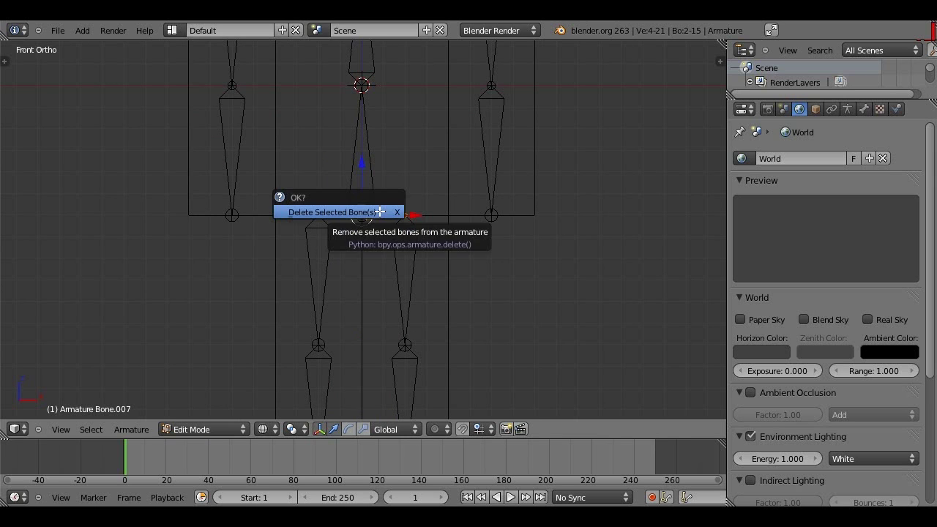
pyautogui.click(380, 212)
# Step: Try rotating the upper leg bone on the −X side and cancel the rotation
pyautogui.scroll(-3, 380, 212)
pyautogui.rightClick(337, 252)
pyautogui.press('r')
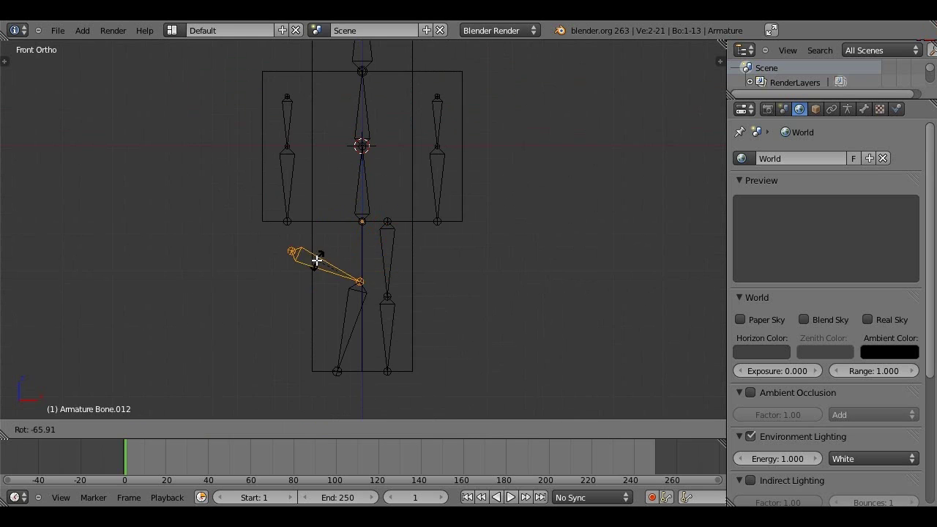
pyautogui.press('Escape')
pyautogui.scroll(2, 381, 251)
pyautogui.scroll(1, 382, 251)
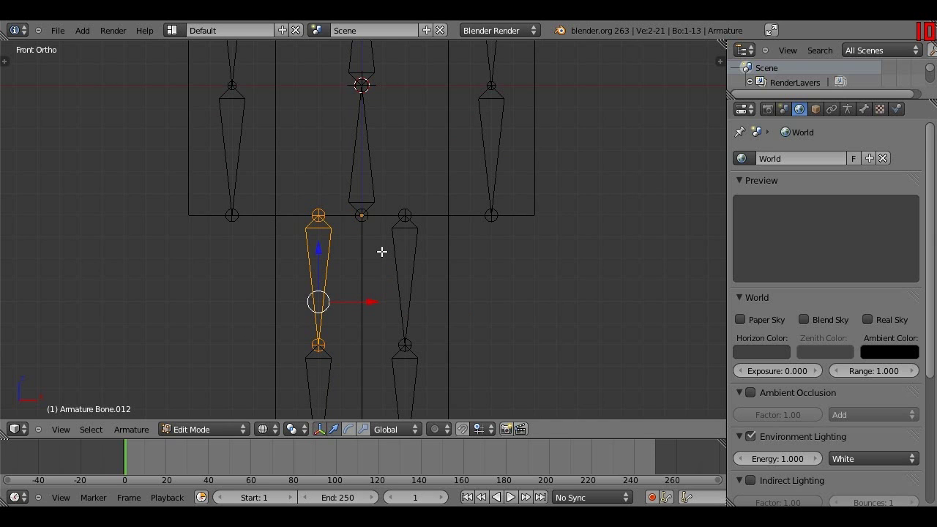
pyautogui.scroll(-5, 382, 251)
pyautogui.scroll(2, 377, 212)
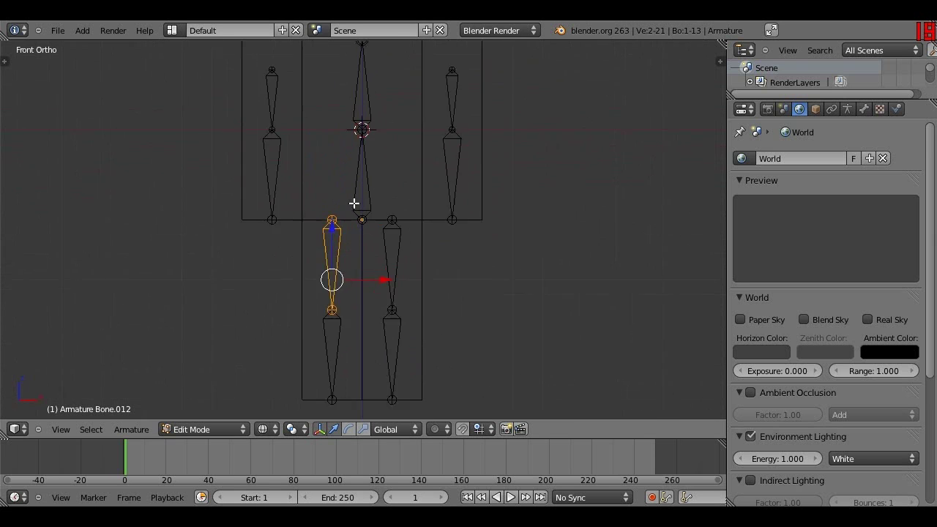
# Step: Switch the armature to Pose Mode and test-rotate the upper arm bone on the −X side, cancelling the rotation
pyautogui.scroll(-3, 354, 202)
pyautogui.keyDown('shift'); pyautogui.moveTo(355, 202); pyautogui.dragTo(349, 290, button='middle'); pyautogui.keyUp('shift')
pyautogui.scroll(3, 349, 290)
pyautogui.press('Tab')
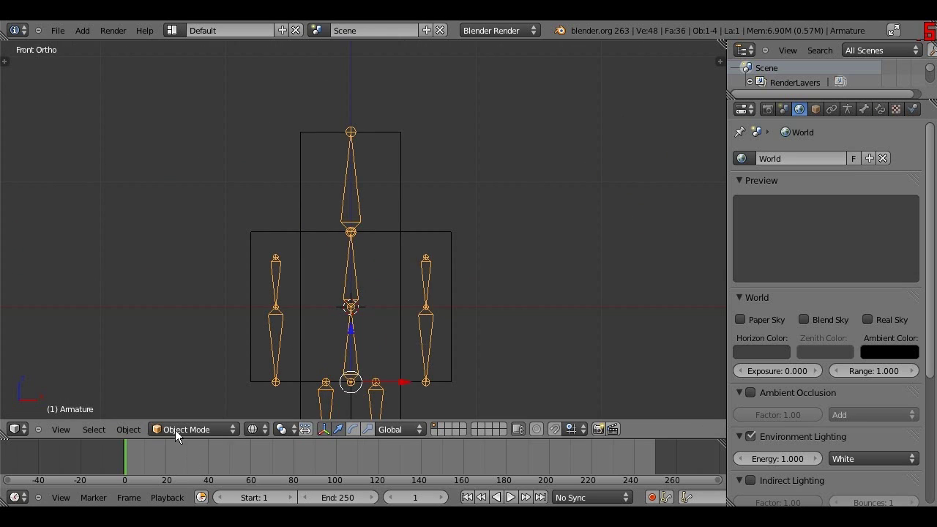
pyautogui.click(176, 429)
pyautogui.click(188, 384)
pyautogui.rightClick(273, 282)
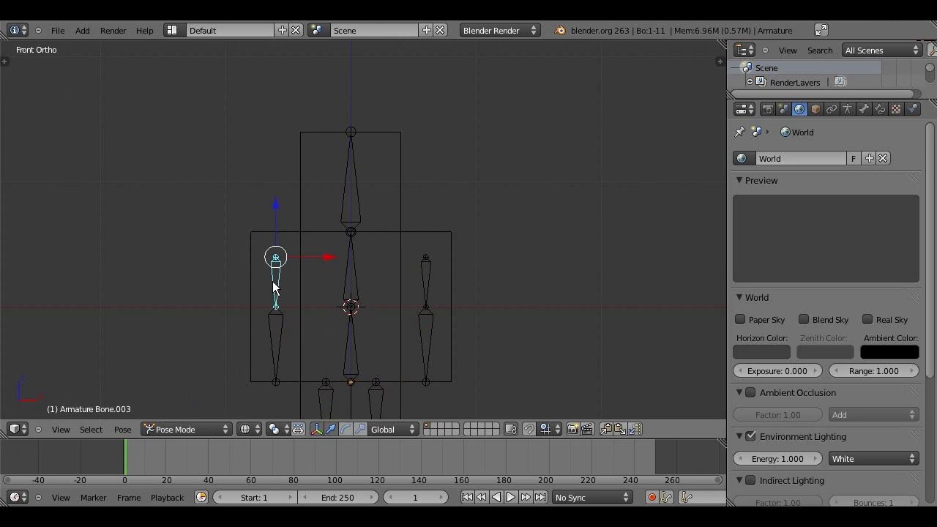
pyautogui.press('r')
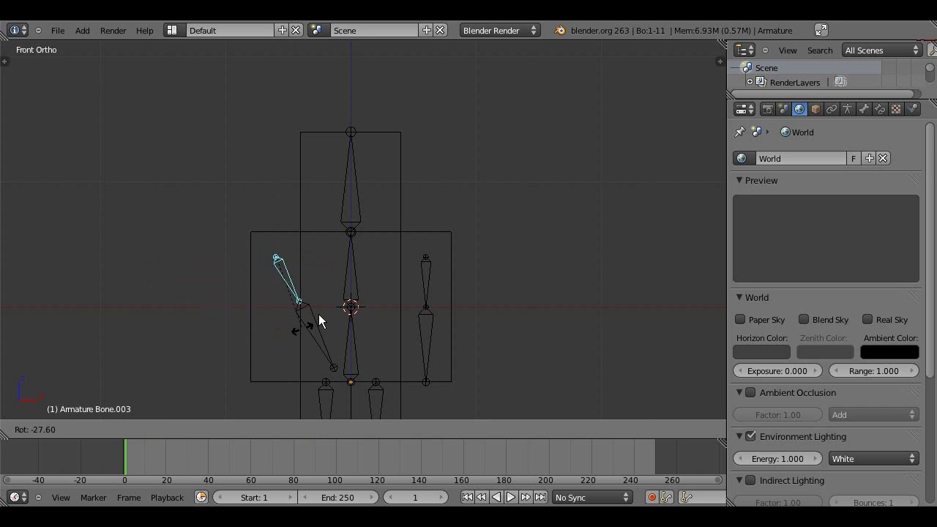
pyautogui.rightClick(220, 304)
# Step: Test-rotate the head bone and the lowest torso bone in turn, cancelling each rotation
pyautogui.rightClick(350, 179)
pyautogui.press('r')
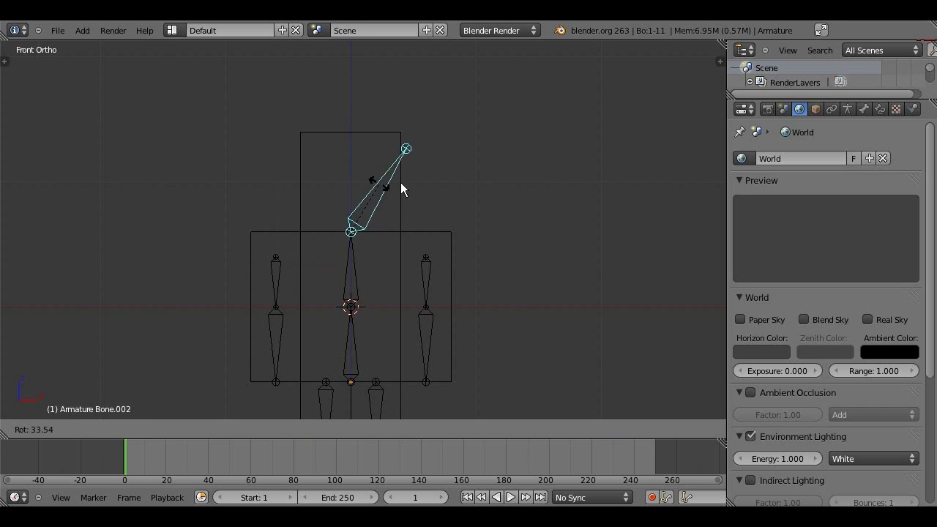
pyautogui.rightClick(278, 169)
pyautogui.rightClick(351, 362)
pyautogui.scroll(-2, 352, 342)
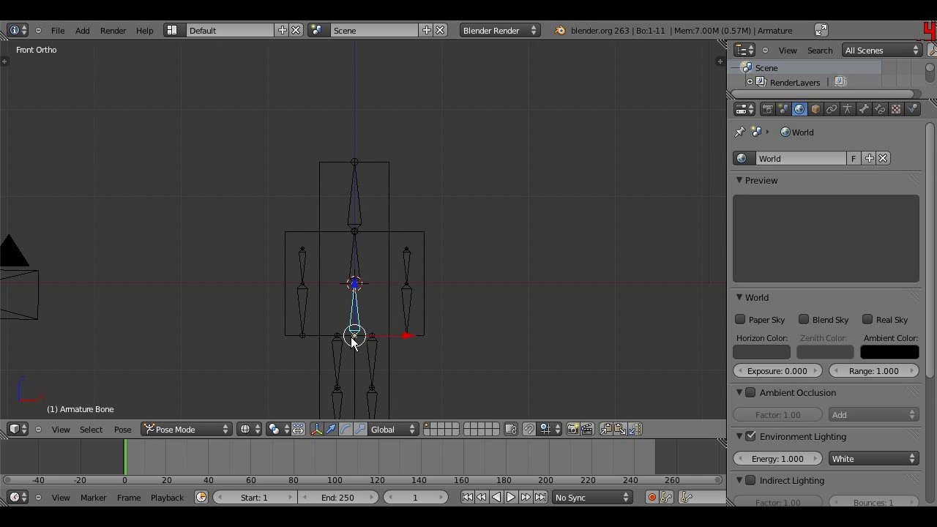
pyautogui.press('r')
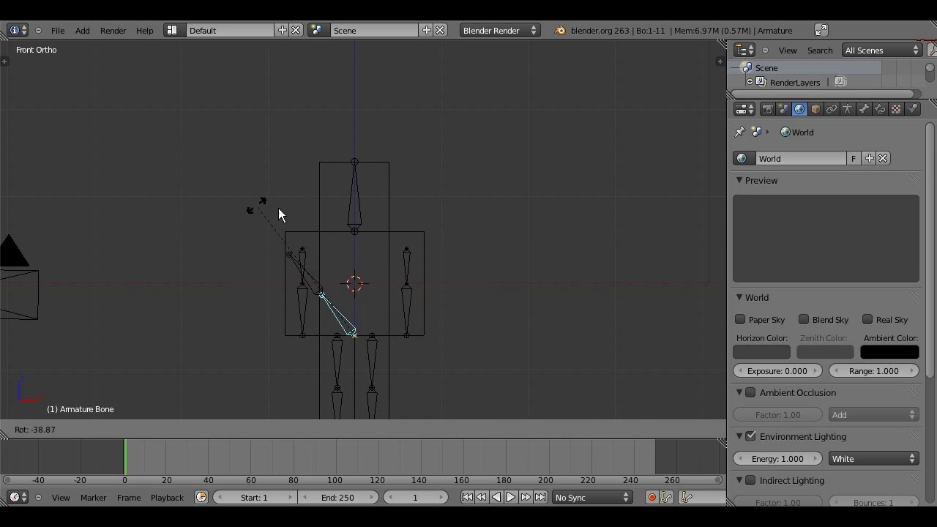
pyautogui.rightClick(357, 177)
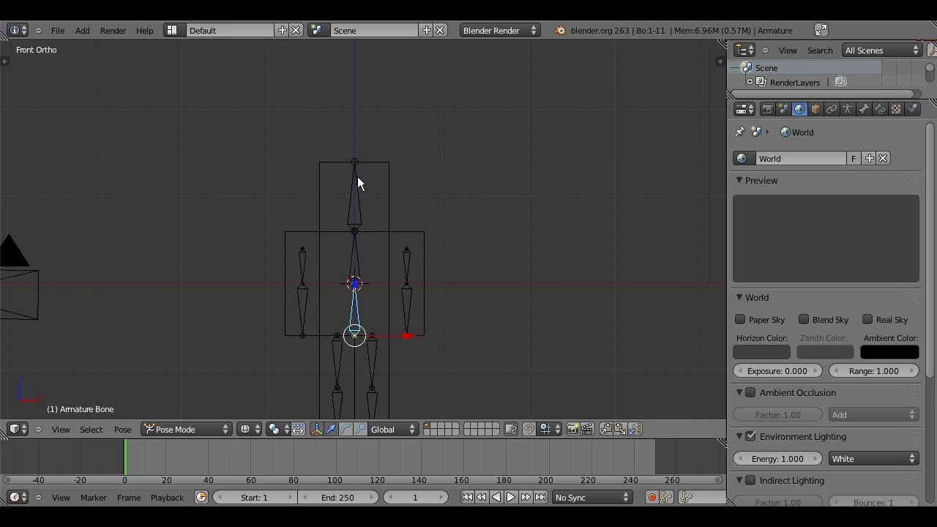
# Step: In Edit Mode, parent both upper arm bones to the upper torso bone with Keep Offset
pyautogui.press('Tab')
pyautogui.rightClick(357, 272)
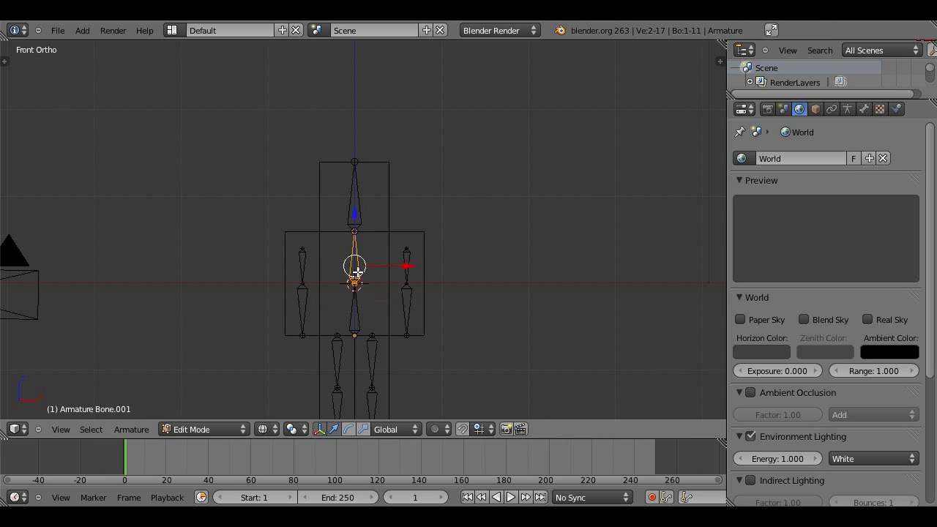
pyautogui.scroll(-2, 357, 273)
pyautogui.scroll(4, 358, 281)
pyautogui.rightClick(276, 278)
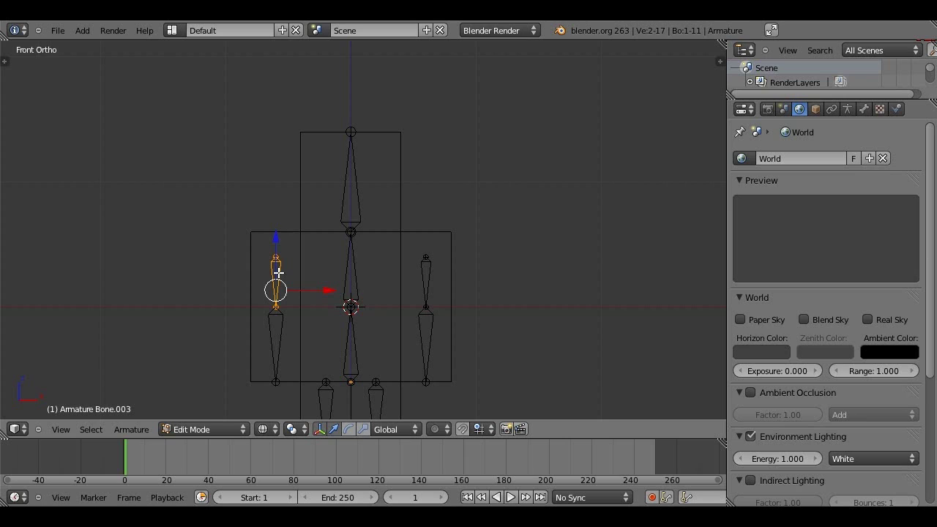
pyautogui.keyDown('shift'); pyautogui.rightClick(426, 273); pyautogui.keyUp('shift')
pyautogui.keyDown('shift'); pyautogui.rightClick(349, 253); pyautogui.keyUp('shift')
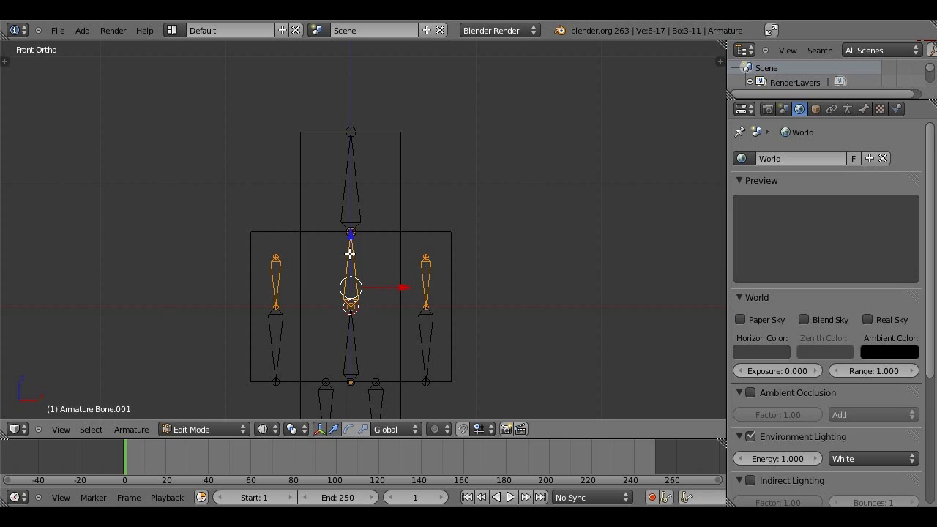
pyautogui.hotkey('ctrl', 'p')
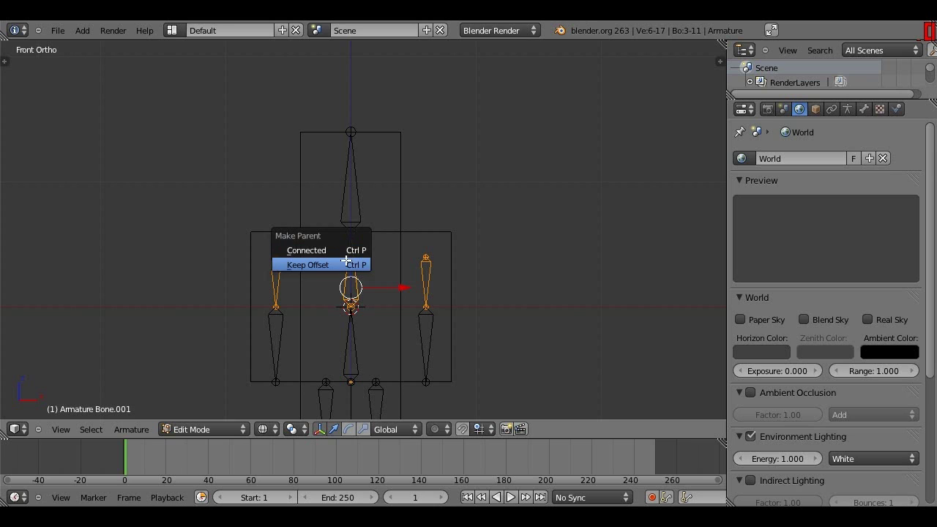
pyautogui.click(343, 265)
# Step: In Pose Mode, test-rotate the lowest torso bone to check how the parented arms respond, and cancel the rotation
pyautogui.hotkey('ctrl', 'Tab')
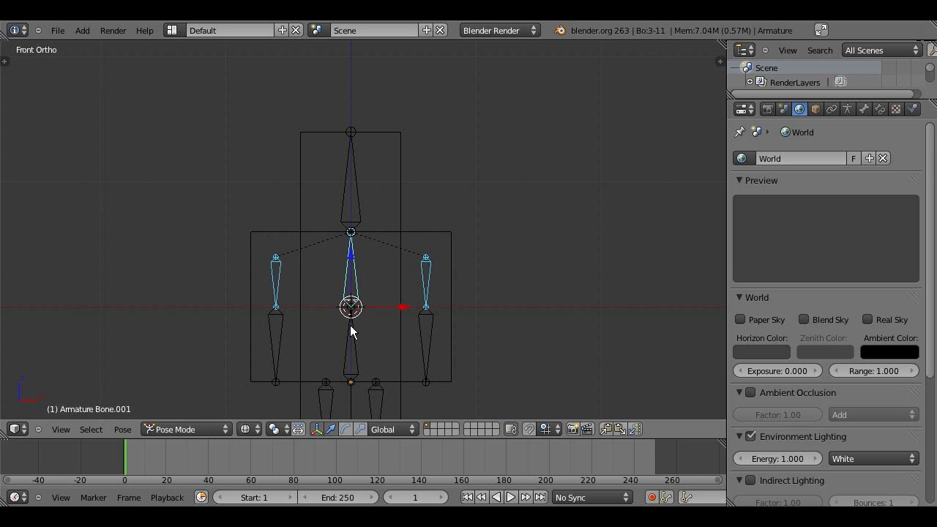
pyautogui.rightClick(351, 351)
pyautogui.press('r')
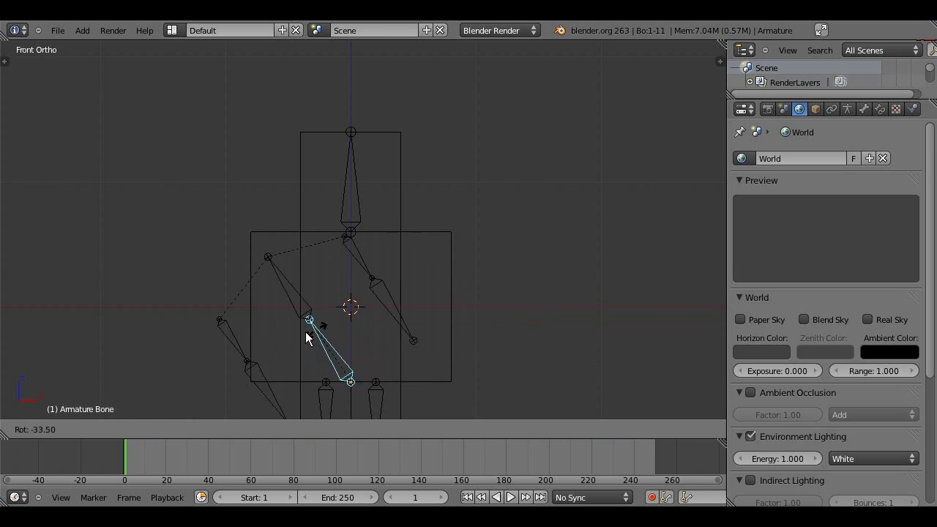
pyautogui.press('Escape')
pyautogui.rightClick(356, 267)
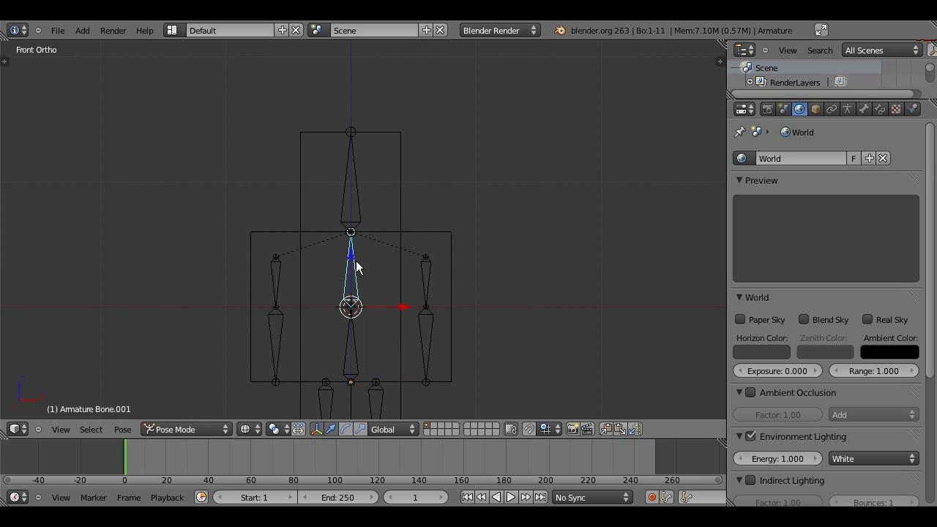
pyautogui.rightClick(348, 355)
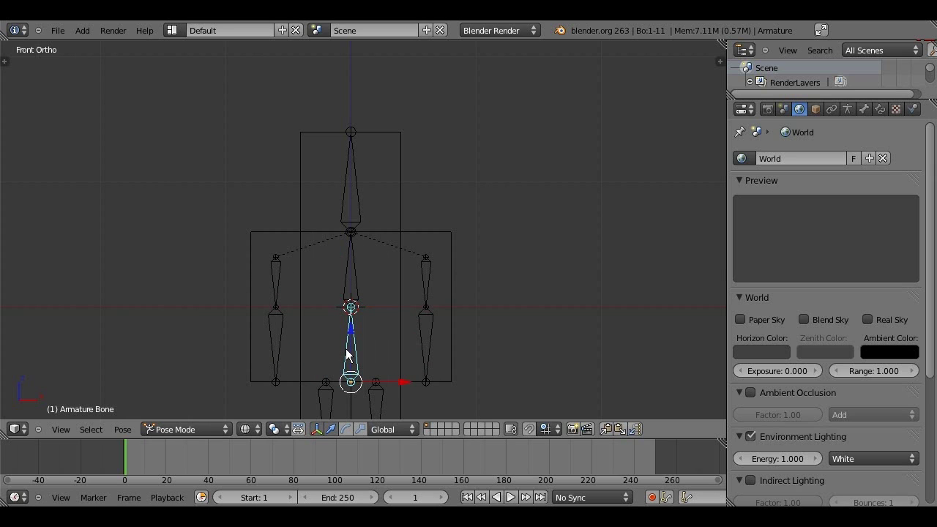
pyautogui.rightClick(277, 287)
pyautogui.rightClick(428, 283)
pyautogui.rightClick(352, 369)
# Step: In Edit Mode, parent the head bone to the upper torso bone with Keep Offset
pyautogui.press('Tab')
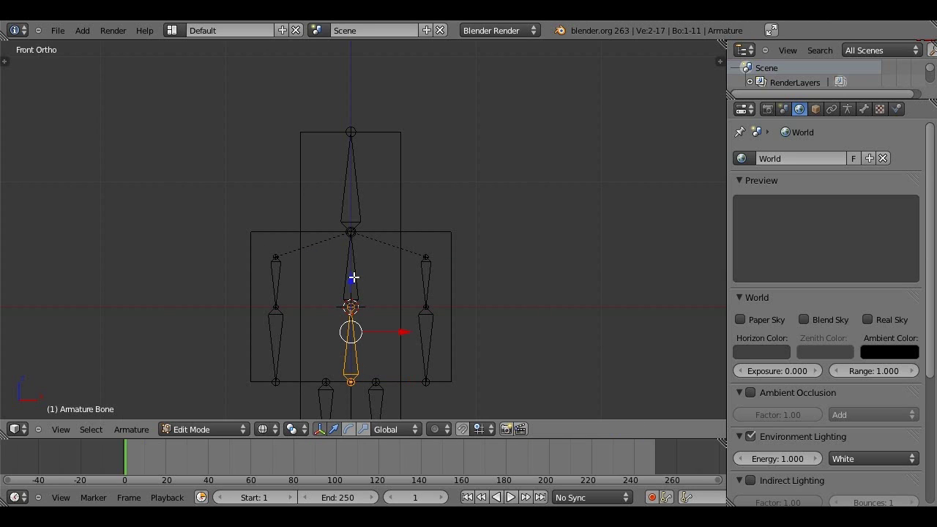
pyautogui.rightClick(360, 194)
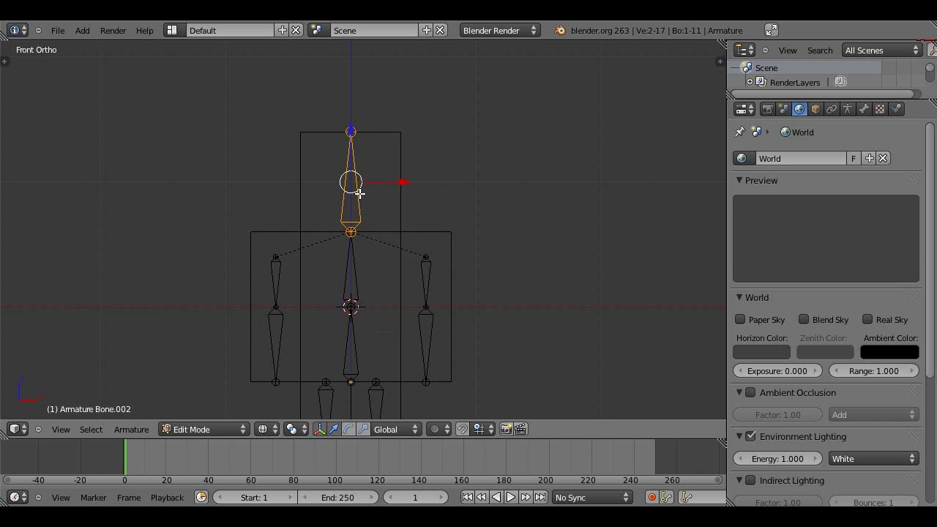
pyautogui.keyDown('shift'); pyautogui.rightClick(353, 263); pyautogui.keyUp('shift')
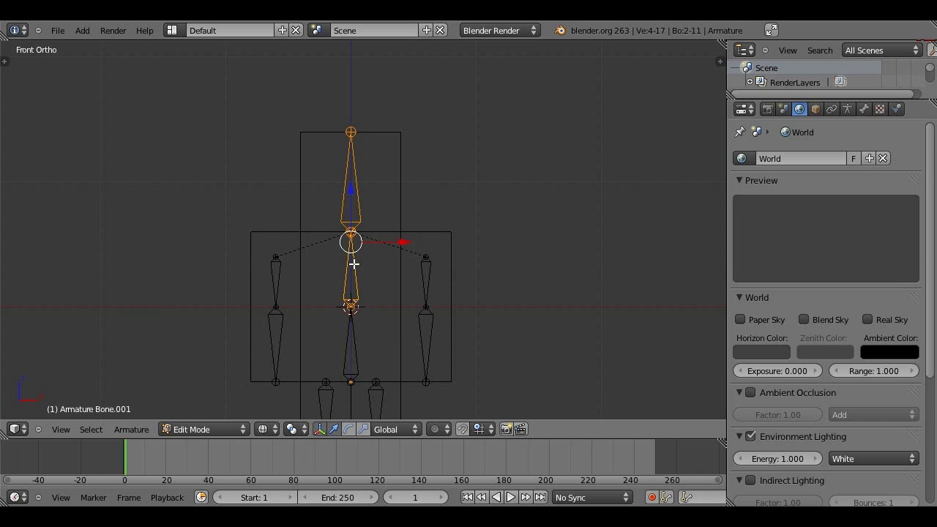
pyautogui.hotkey('ctrl', 'p')
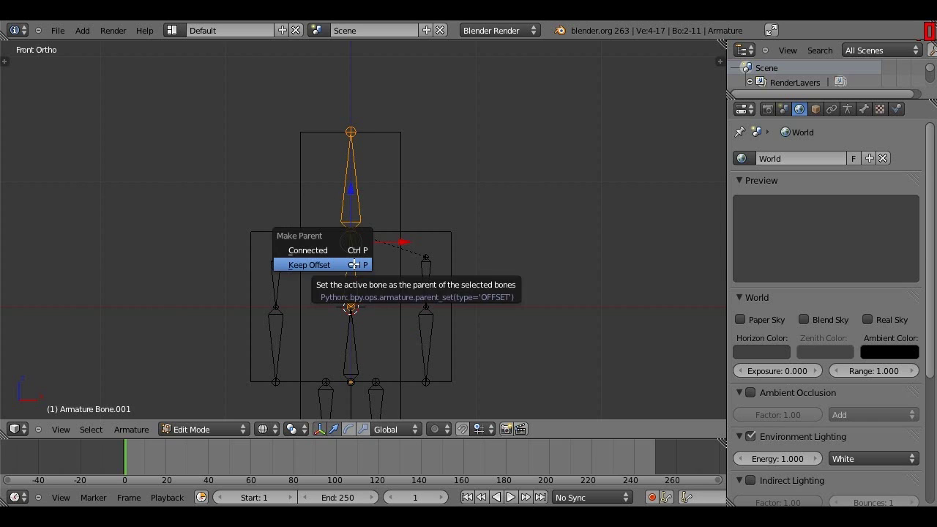
pyautogui.click(353, 264)
# Step: Return to Pose Mode and test-rotate the lowest torso bone to check the head's parenting, cancelling the rotation
pyautogui.hotkey('ctrl', 'Tab')
pyautogui.rightClick(354, 361)
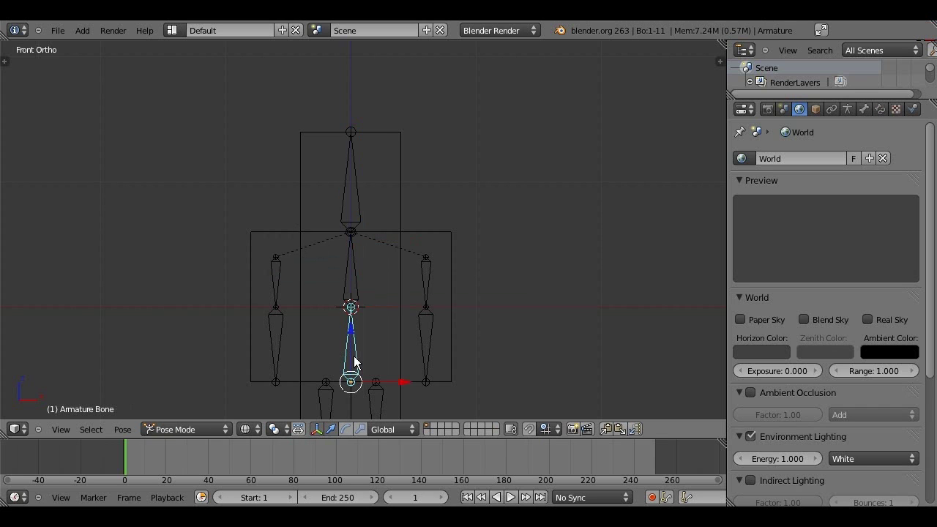
pyautogui.press('r')
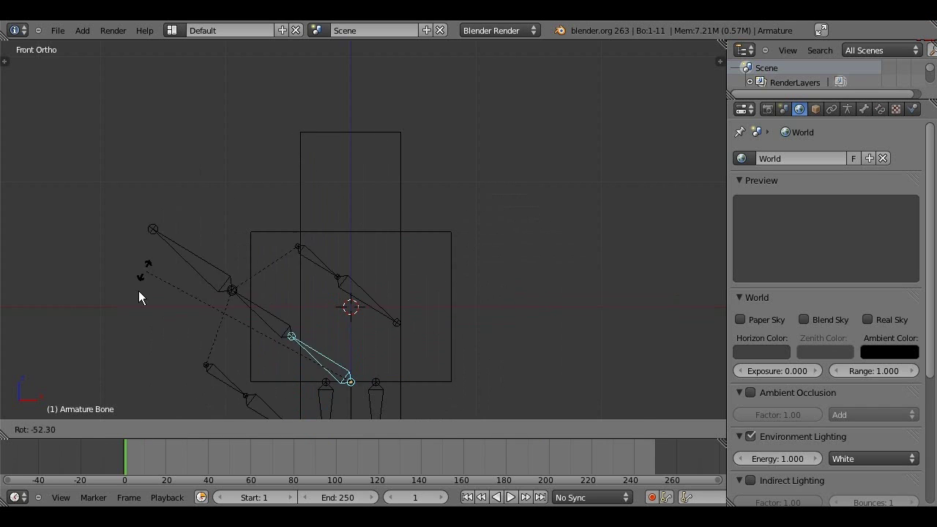
pyautogui.rightClick(143, 309)
# Step: Test-rotate the upper and lower leg bones on the +X side to check how the leg chain responds
pyautogui.scroll(-2, 144, 308)
pyautogui.rightClick(371, 358)
pyautogui.press('r')
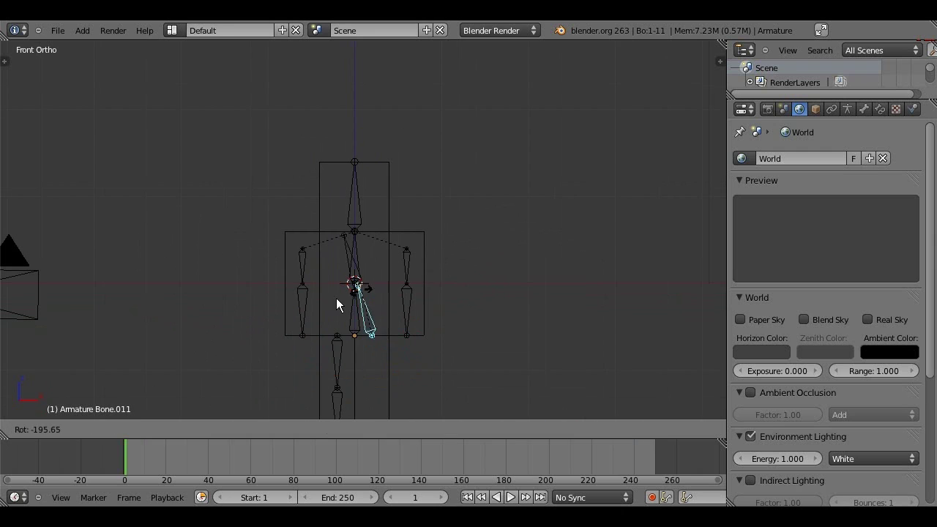
pyautogui.rightClick(455, 395)
pyautogui.scroll(-2, 326, 385)
pyautogui.rightClick(372, 359)
pyautogui.press('r')
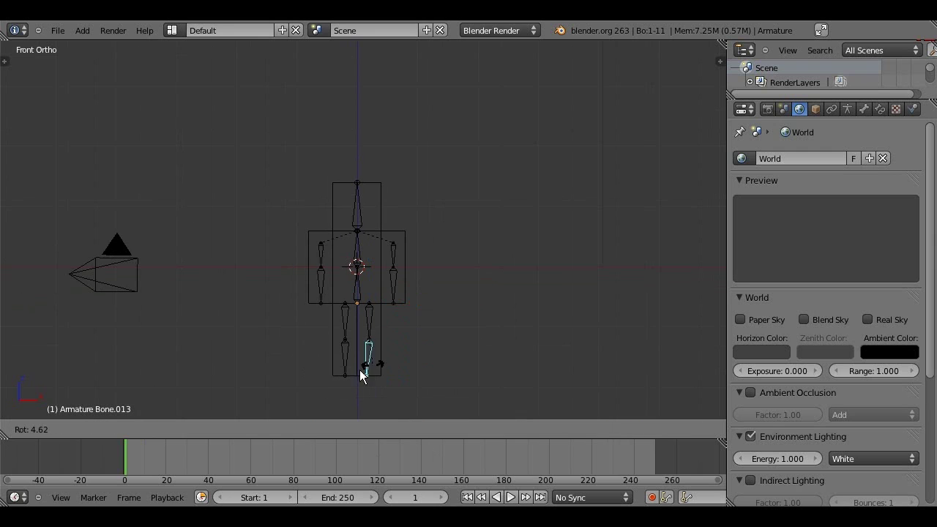
pyautogui.click(319, 335)
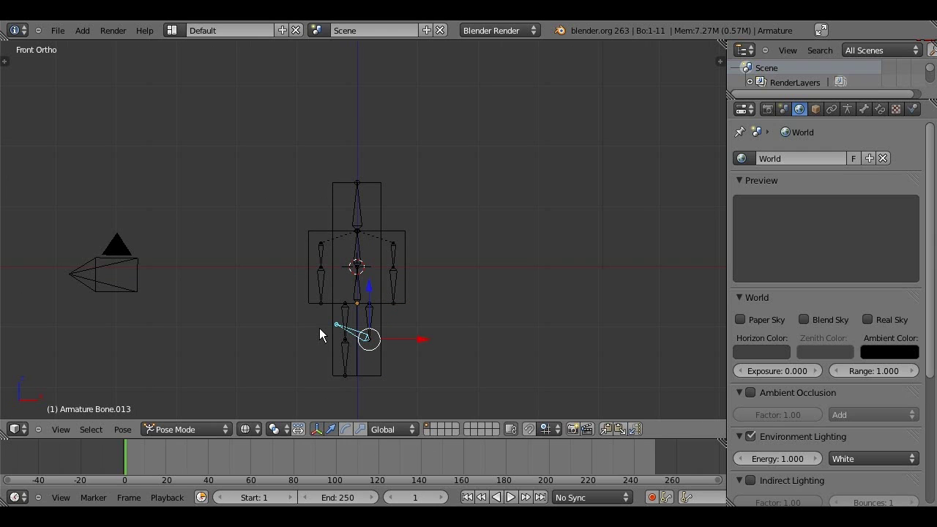
# Step: In Object Mode, parent the character mesh to the armature using Armature Deform With Automatic Weights
pyautogui.scroll(4, 351, 337)
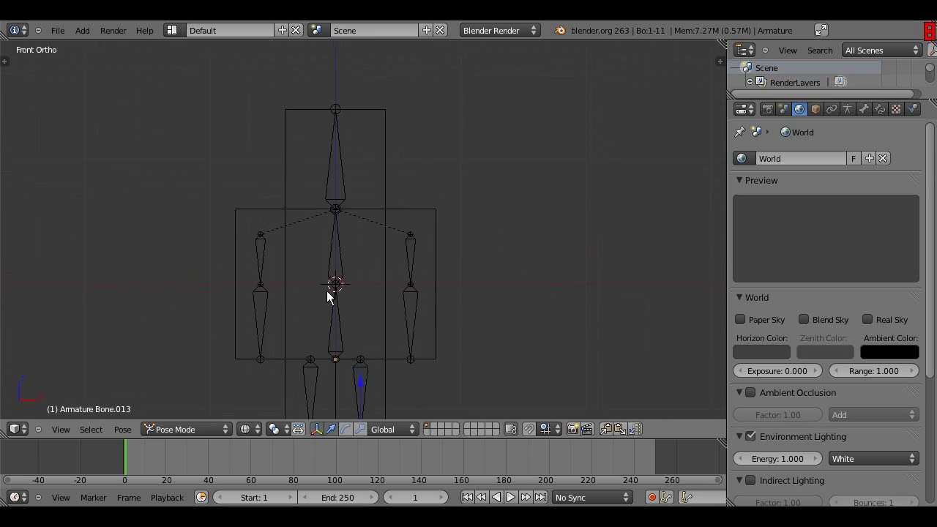
pyautogui.keyDown('shift'); pyautogui.moveTo(327, 280); pyautogui.dragTo(329, 247, button='middle'); pyautogui.keyUp('shift')
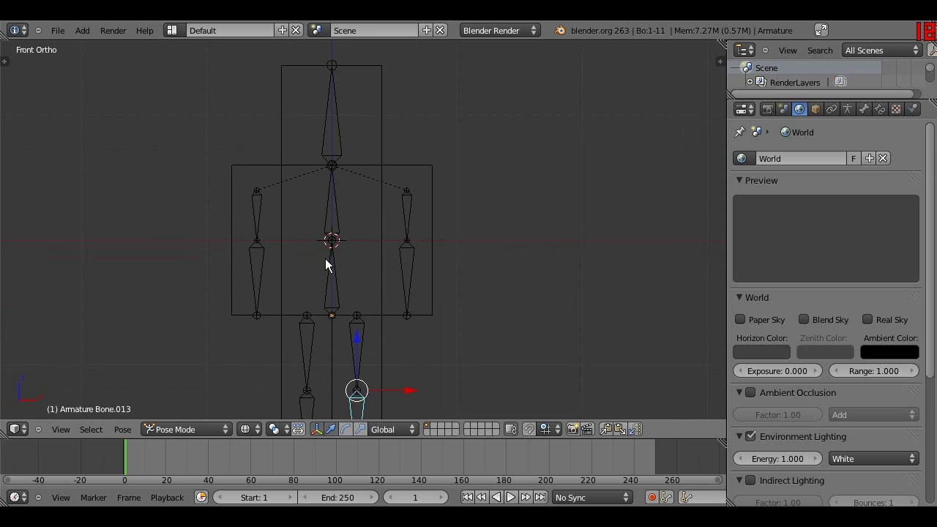
pyautogui.click(167, 428)
pyautogui.click(172, 416)
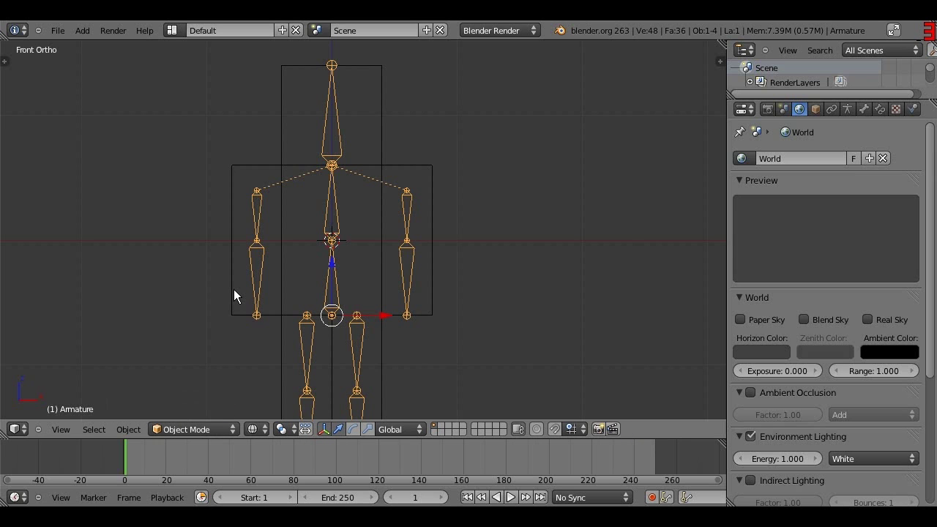
pyautogui.press('z')
pyautogui.rightClick(283, 138)
pyautogui.press('z')
pyautogui.keyDown('shift'); pyautogui.rightClick(330, 110); pyautogui.keyUp('shift')
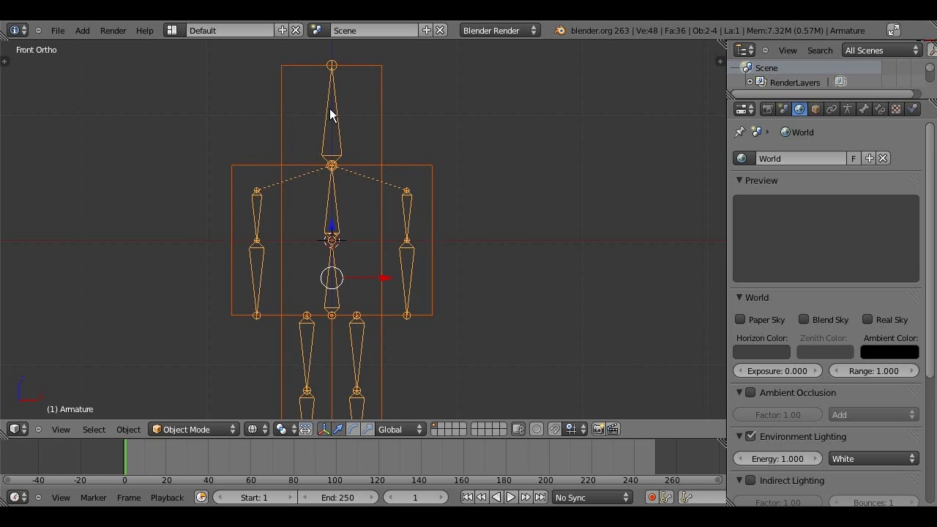
pyautogui.hotkey('ctrl', 'p')
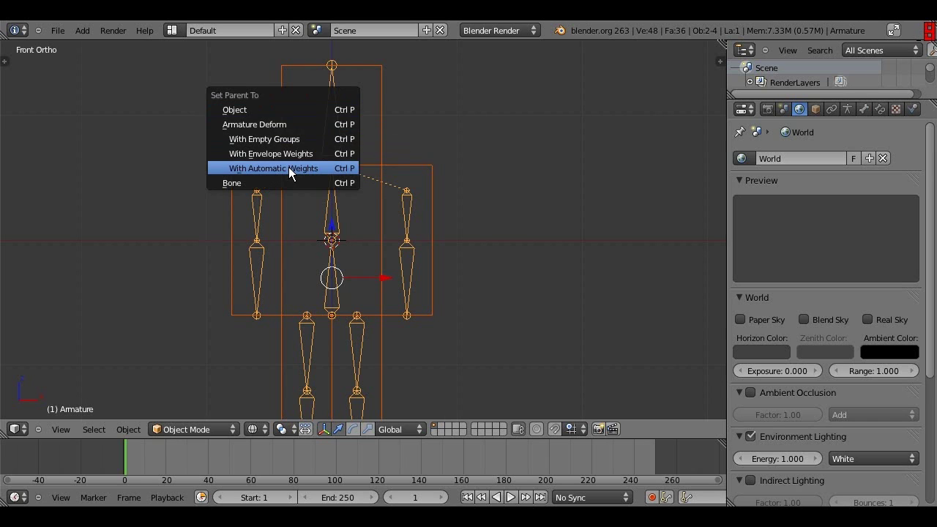
pyautogui.click(290, 173)
# Step: Switch the armature to Pose Mode and change the viewport from wireframe to the textured character view
pyautogui.rightClick(333, 138)
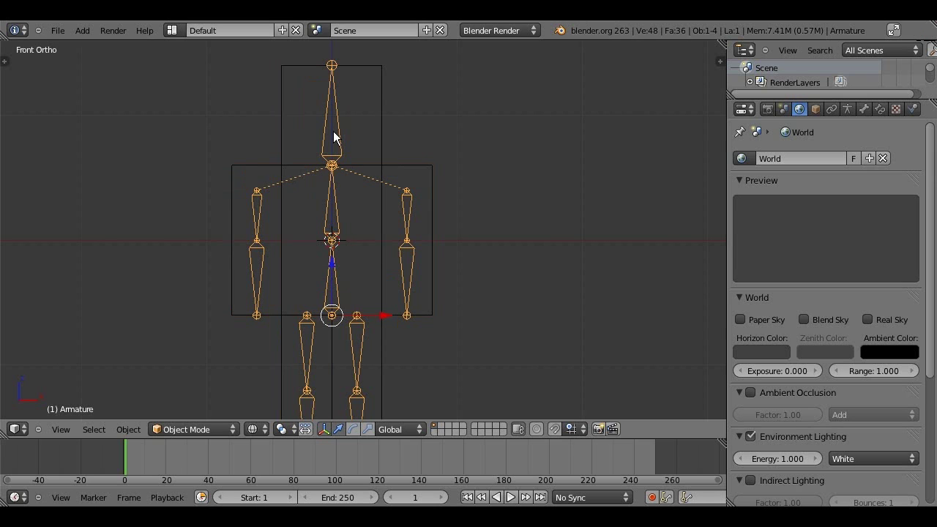
pyautogui.click(207, 426)
pyautogui.click(174, 379)
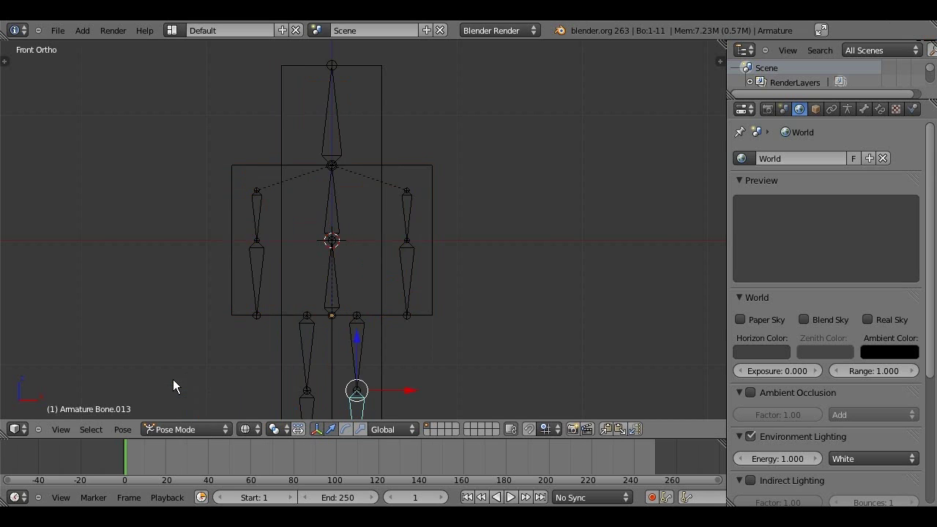
pyautogui.press('z')
pyautogui.scroll(-2, 304, 343)
# Step: Test-rotate the lower and upper leg bones on the +X side to check the mesh deformation, cancelling each rotation
pyautogui.press('r')
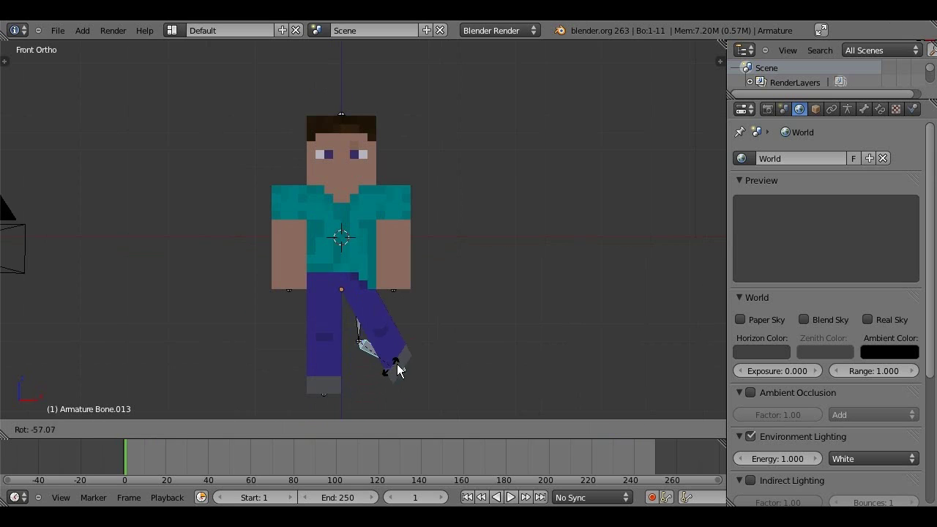
pyautogui.rightClick(313, 367)
pyautogui.rightClick(361, 326)
pyautogui.press('r')
pyautogui.rightClick(389, 324)
# Step: Test-rotate the +X arm, the head and the −X upper arm in turn to check the mesh deformation, cancelling each rotation
pyautogui.rightClick(401, 249)
pyautogui.press('r')
pyautogui.rightClick(429, 176)
pyautogui.rightClick(338, 141)
pyautogui.press('r')
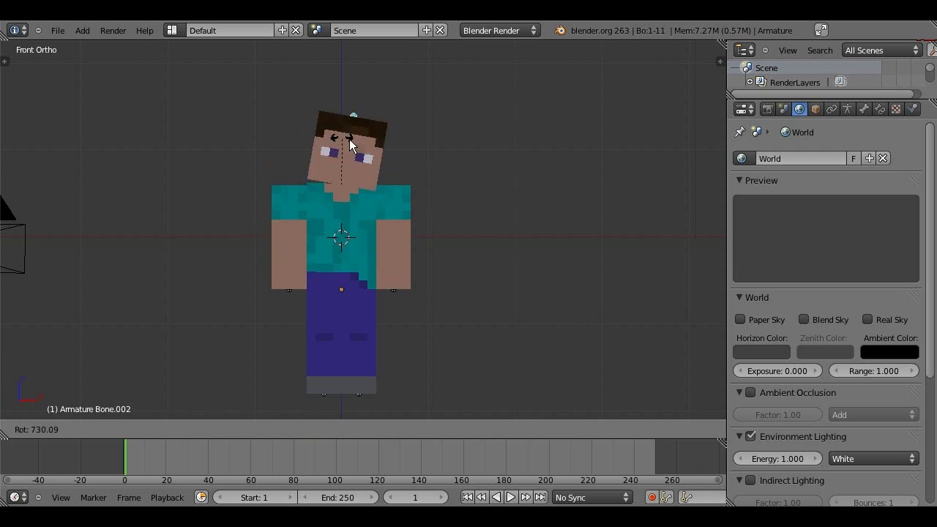
pyautogui.rightClick(392, 178)
pyautogui.rightClick(289, 226)
pyautogui.press('r')
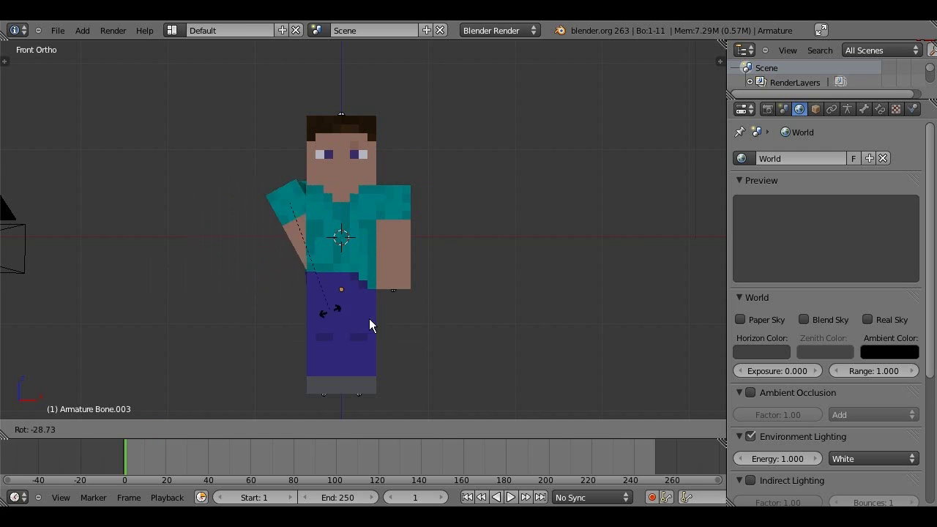
pyautogui.rightClick(355, 324)
# Step: Save the Blender file
pyautogui.click(53, 32)
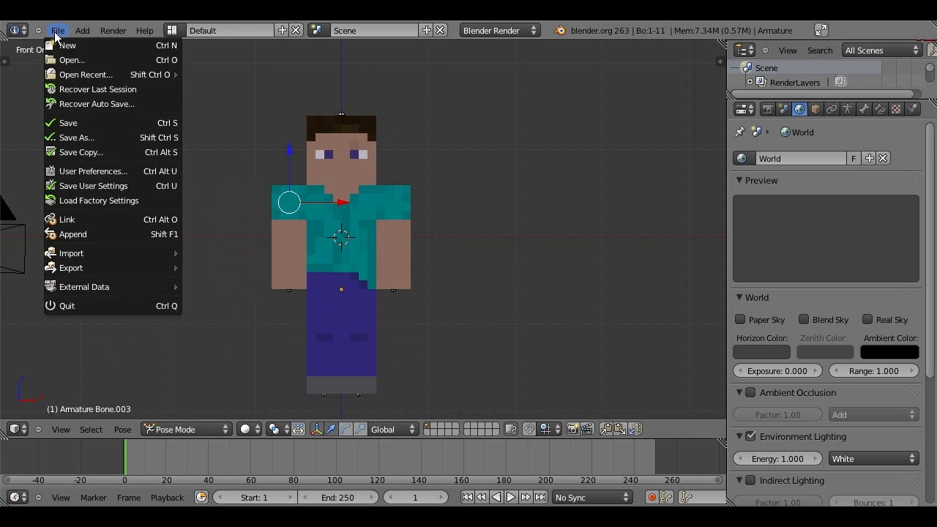
pyautogui.click(61, 123)
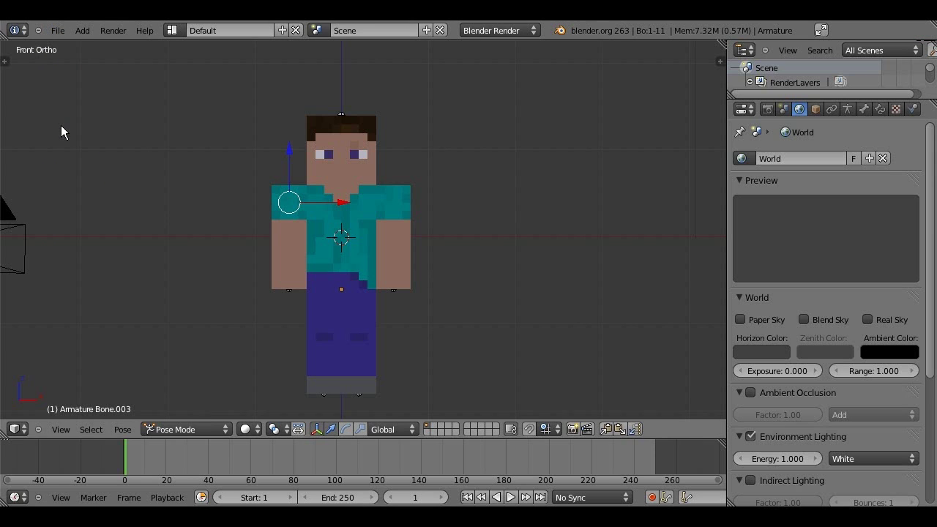
# Step: From the front view, test-rotate the −X upper arm bone and the head bone again, cancelling both rotations
pyautogui.scroll(3, 308, 368)
pyautogui.scroll(-3, 307, 366)
pyautogui.moveTo(307, 367); pyautogui.dragTo(376, 260, button='middle')
pyautogui.press('KP_1')
pyautogui.press('r')
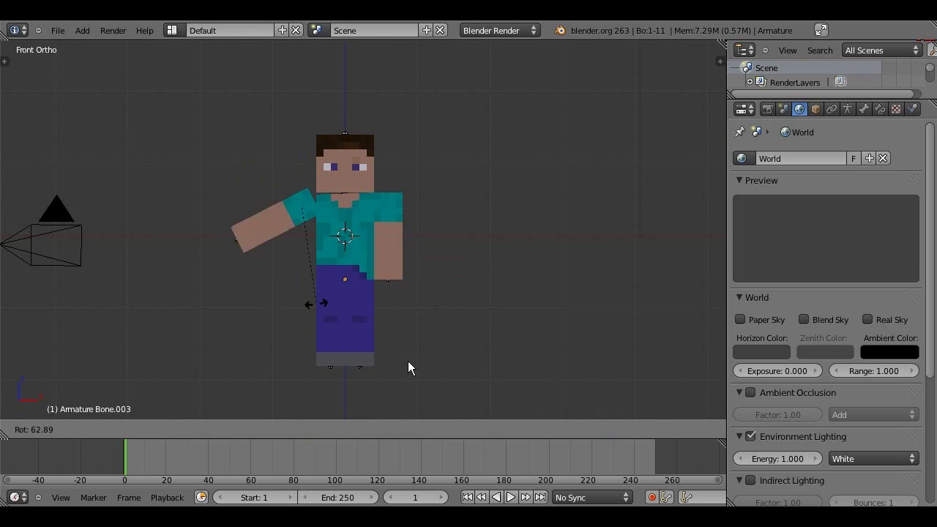
pyautogui.press('Escape')
pyautogui.rightClick(350, 166)
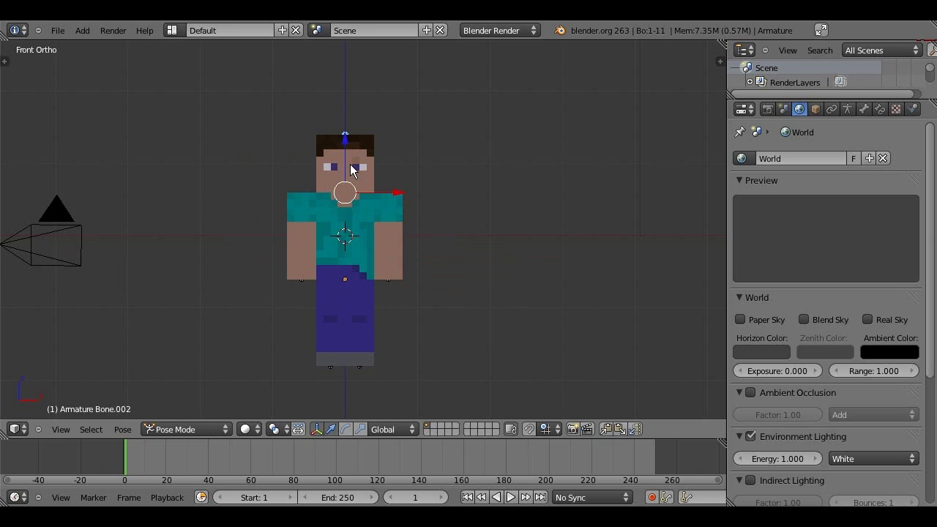
pyautogui.press('r')
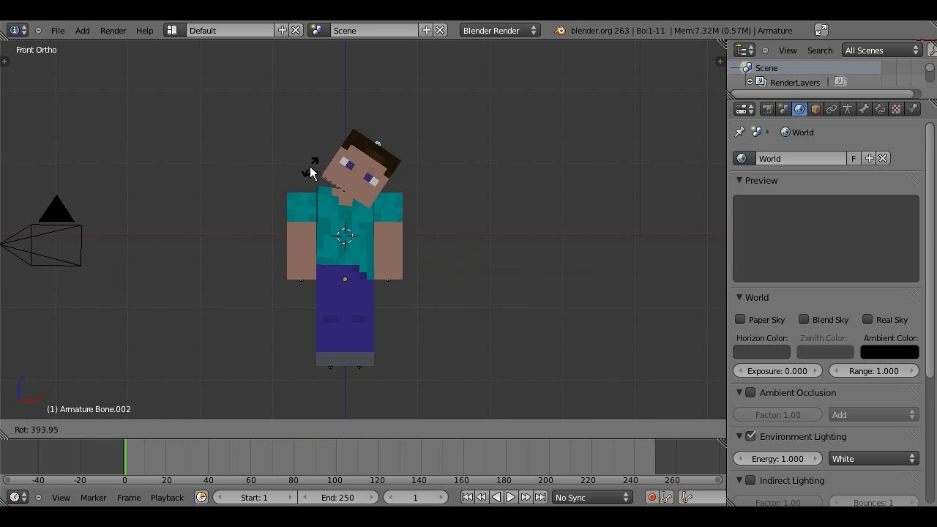
pyautogui.press('Escape')
# Step: Test-rotate the upper leg bone on the −X side to see how it deforms the torso, and cancel the rotation
pyautogui.scroll(2, 262, 323)
pyautogui.scroll(-2, 262, 323)
pyautogui.scroll(2, 262, 324)
pyautogui.rightClick(304, 320)
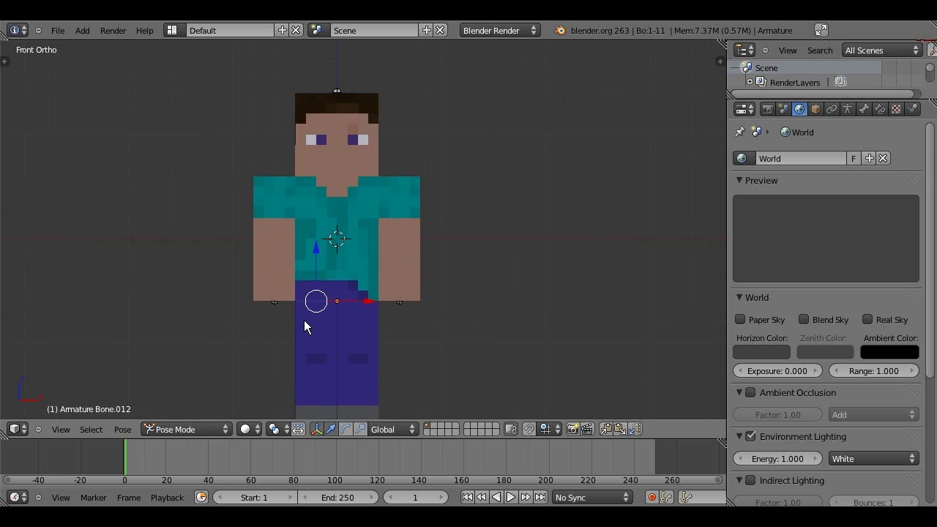
pyautogui.press('r')
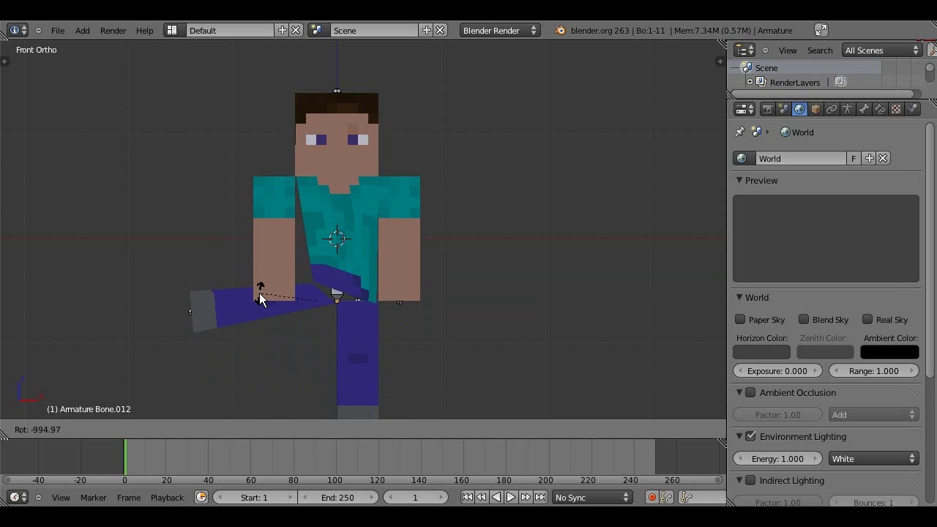
pyautogui.rightClick(323, 225)
# Step: Reselect the armature in Pose Mode and enable its X-Ray display so the bones show through the mesh
pyautogui.rightClick(323, 225)
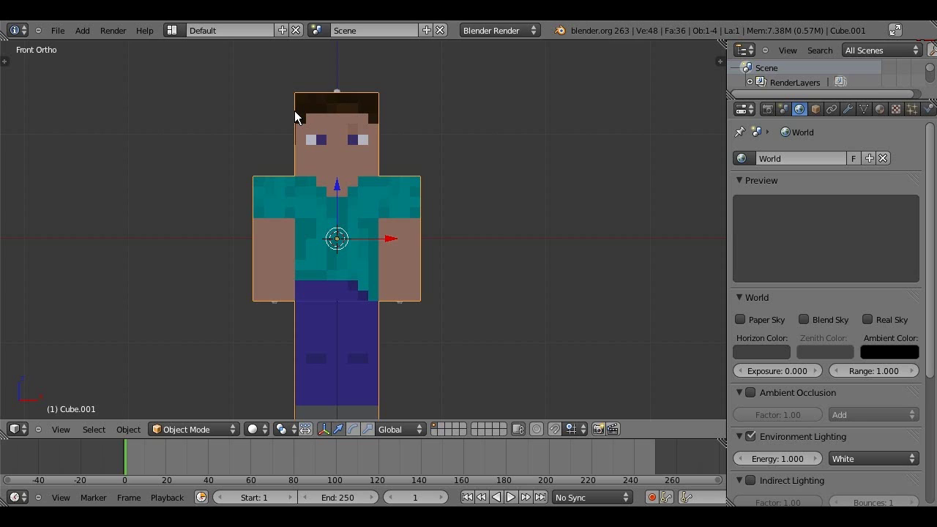
pyautogui.rightClick(330, 112)
pyautogui.hotkey('ctrl', 'Tab')
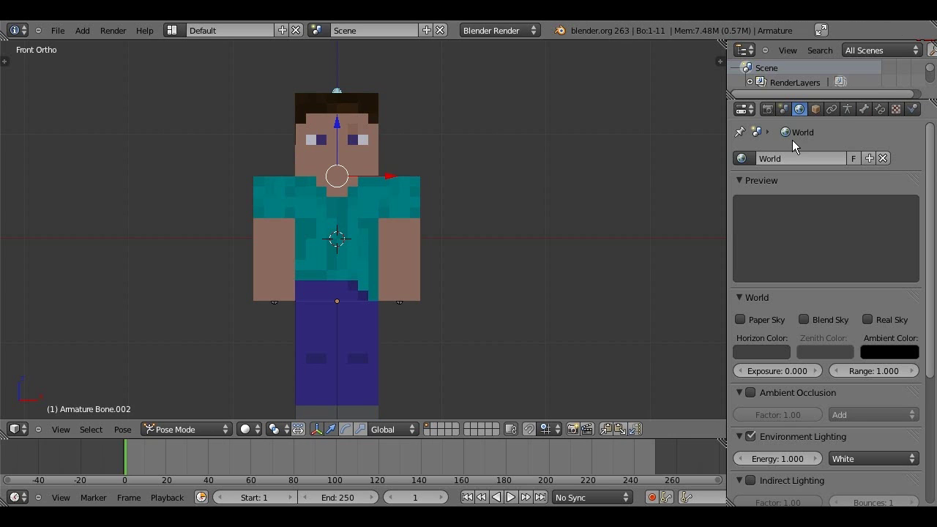
pyautogui.click(848, 109)
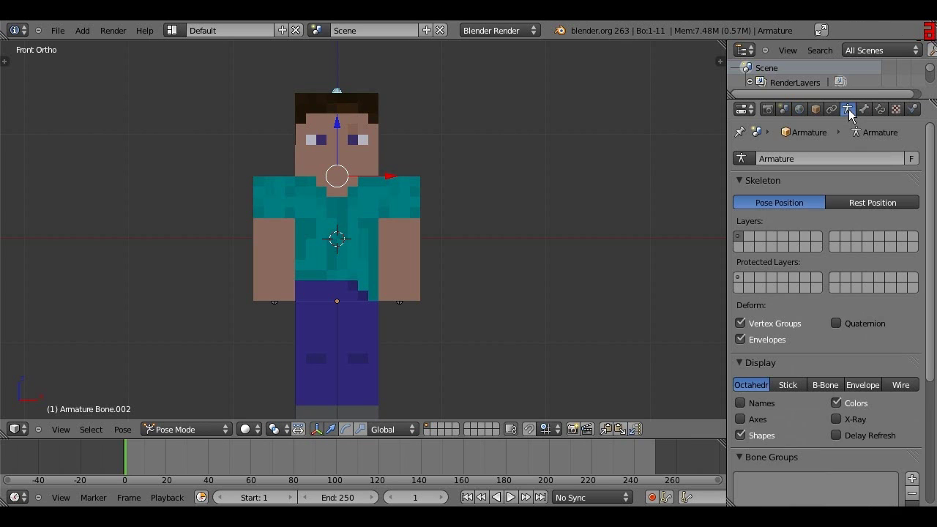
pyautogui.scroll(-1, 770, 375)
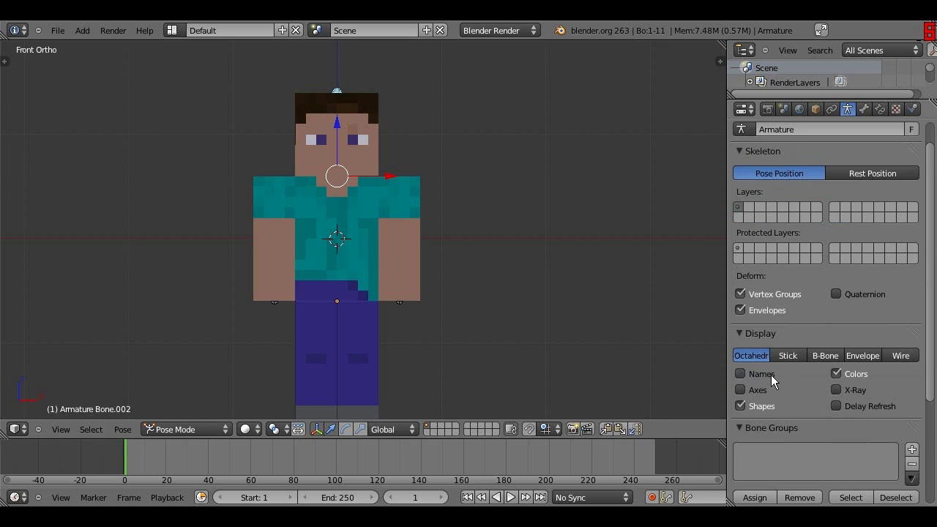
pyautogui.click(836, 389)
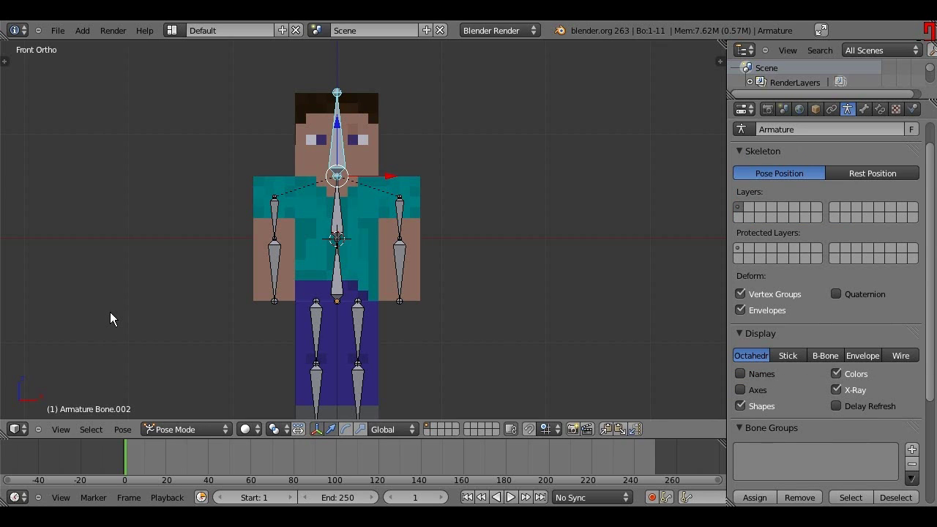
# Step: Switch the character mesh to Weight Paint mode and select the upper torso bone to show its weights
pyautogui.rightClick(296, 128)
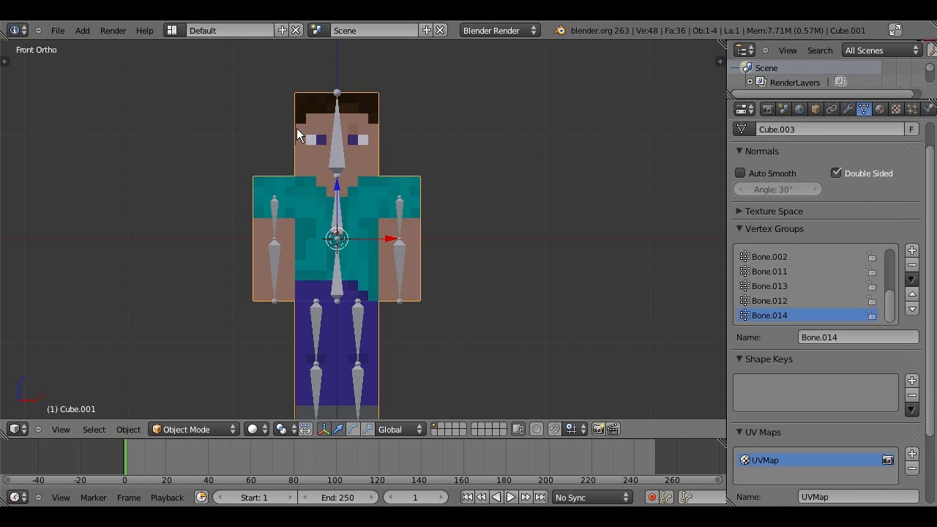
pyautogui.click(177, 431)
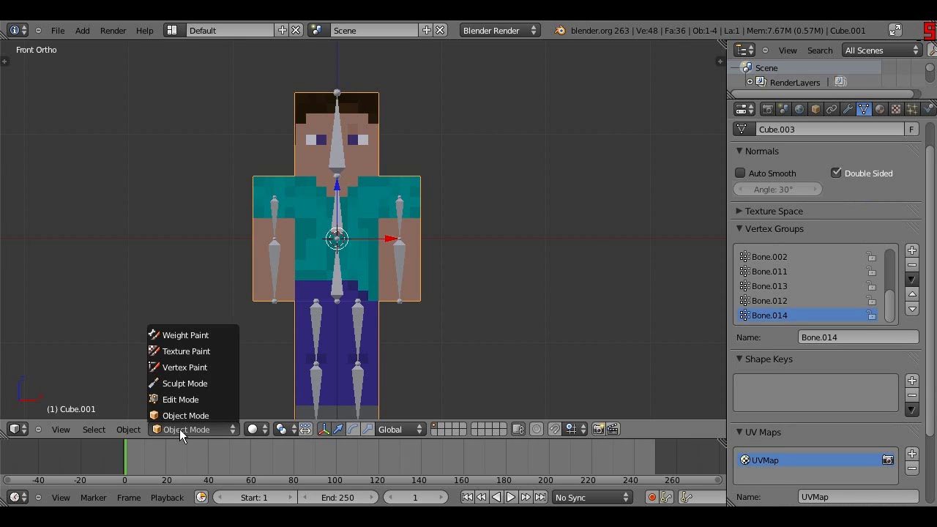
pyautogui.click(178, 335)
pyautogui.scroll(-1, 216, 275)
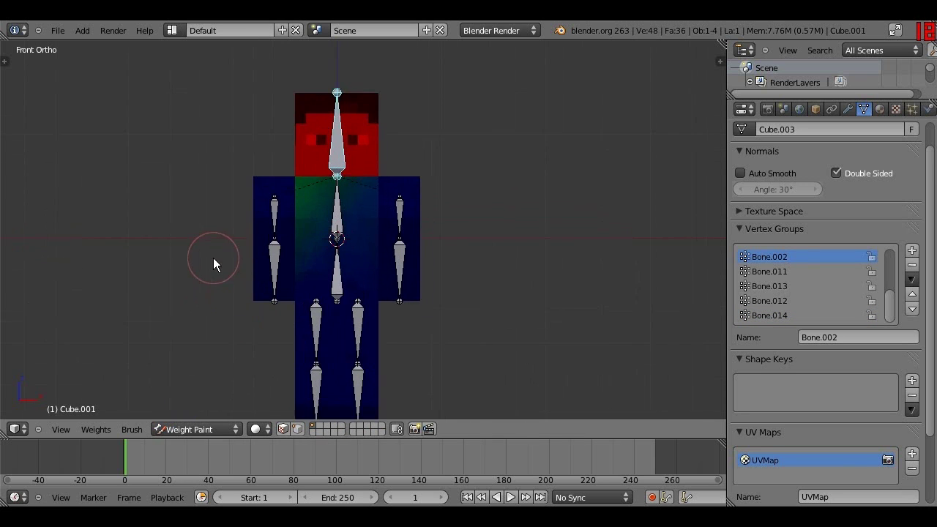
pyautogui.scroll(4, 214, 261)
pyautogui.keyDown('shift'); pyautogui.moveTo(267, 212); pyautogui.dragTo(285, 297, button='middle'); pyautogui.keyUp('shift')
pyautogui.rightClick(333, 293)
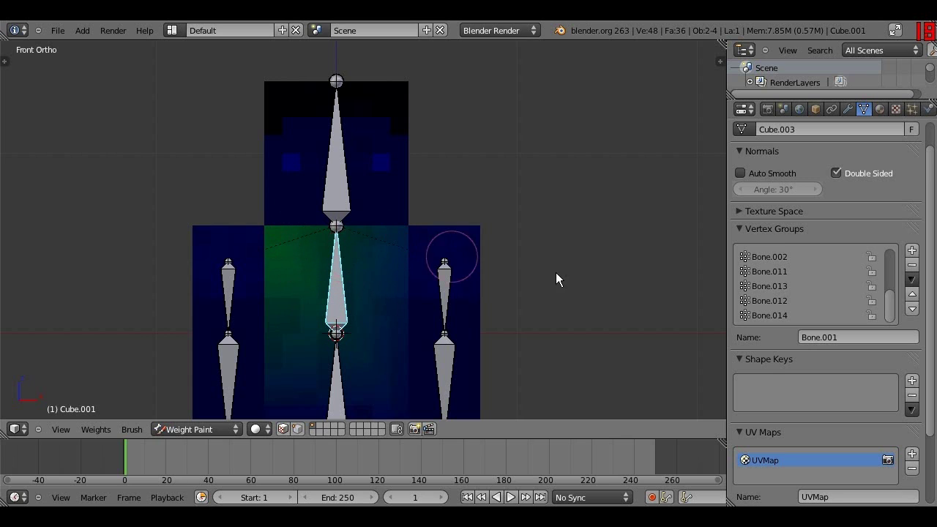
# Step: Show the brush settings, select the head bone and move it up 0.3 on Z to separate the head from the torso
pyautogui.press('t')
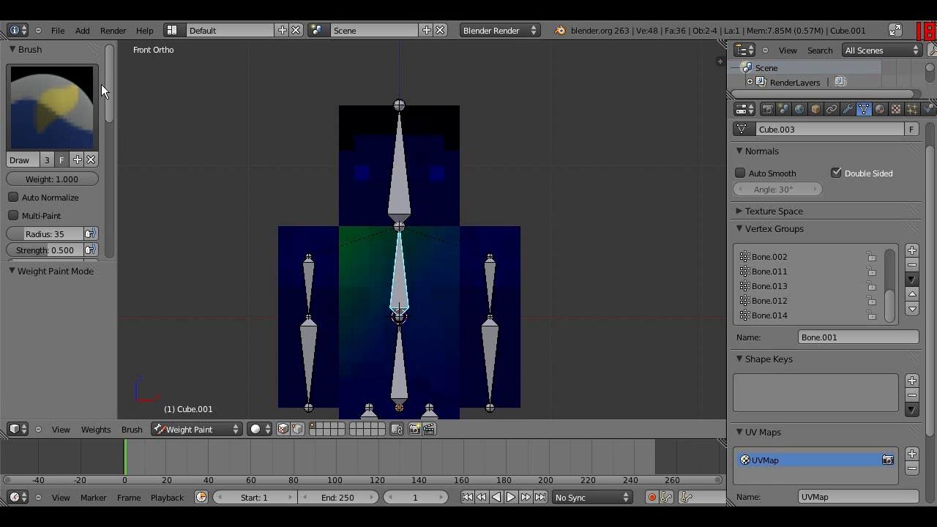
pyautogui.click(57, 105)
pyautogui.rightClick(403, 172)
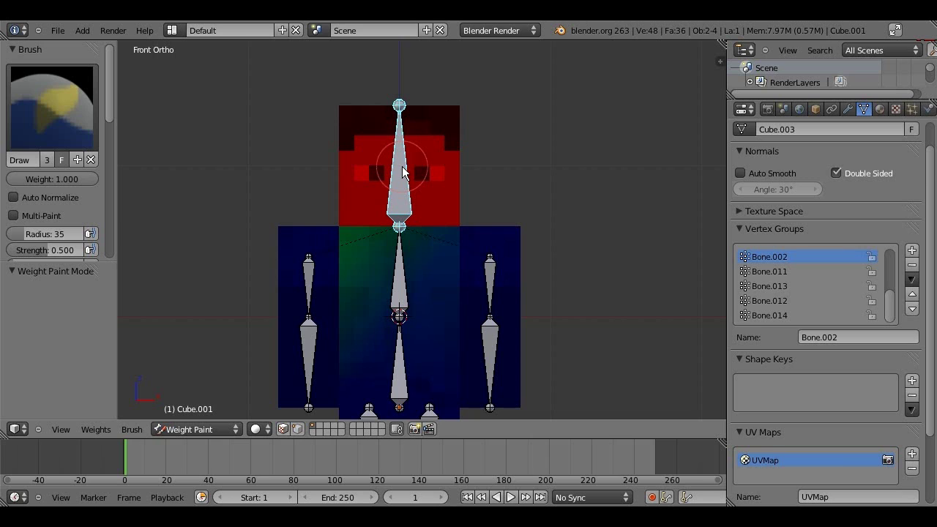
pyautogui.press('g')
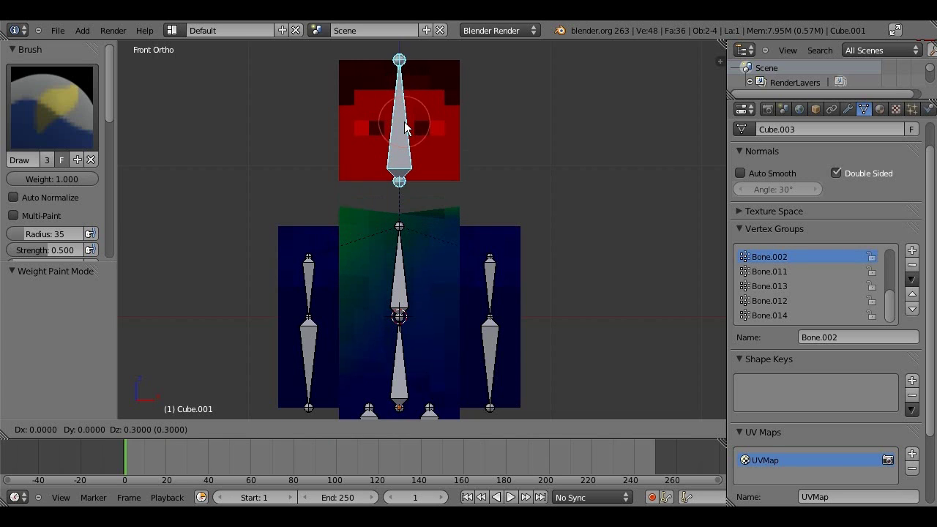
pyautogui.click(405, 127)
pyautogui.scroll(-1, 433, 216)
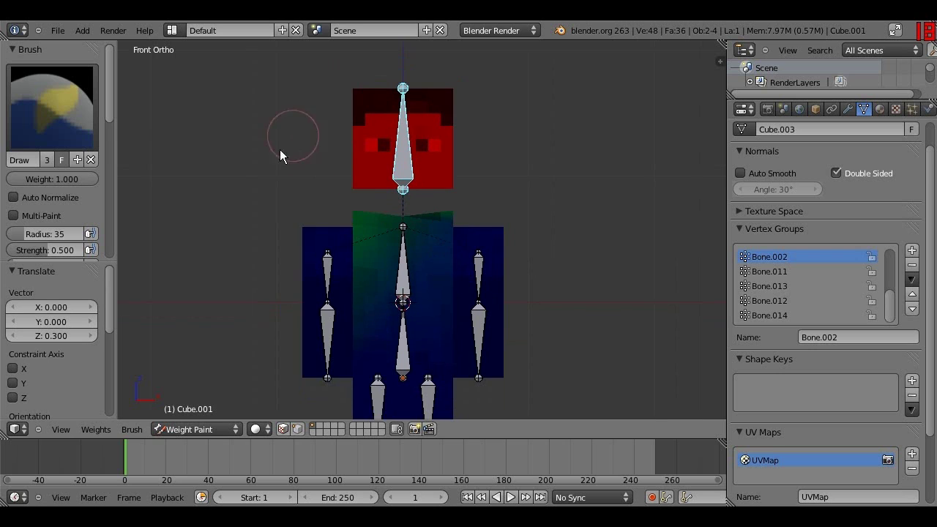
# Step: Switch to the Subtract brush and set its strength to 1.000 and its radius to 21
pyautogui.click(58, 119)
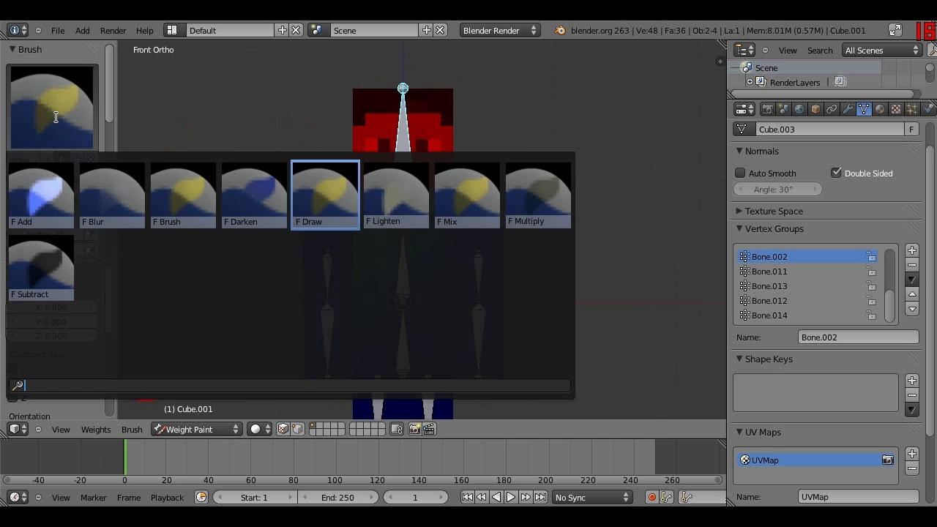
pyautogui.click(41, 261)
pyautogui.scroll(5, 305, 284)
pyautogui.keyDown('shift'); pyautogui.moveTo(284, 251); pyautogui.dragTo(349, 248, button='middle'); pyautogui.keyUp('shift')
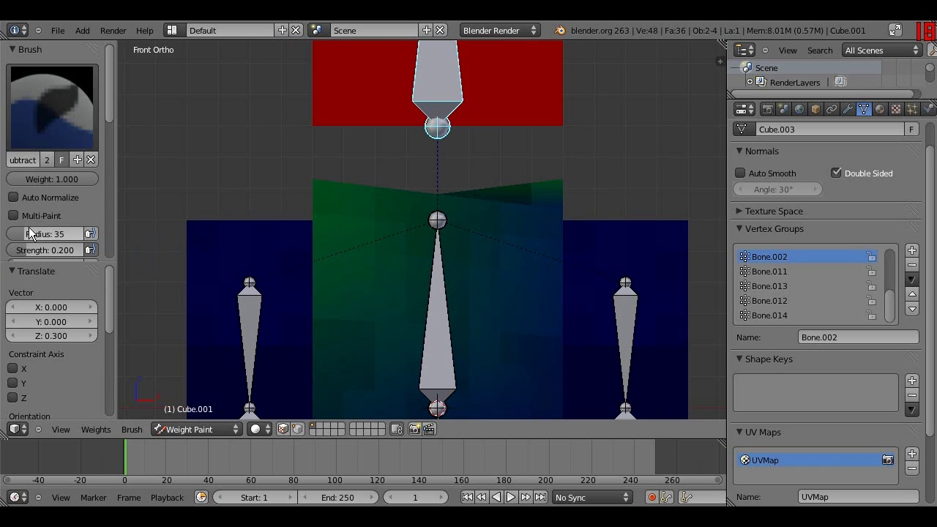
pyautogui.scroll(-3, 28, 227)
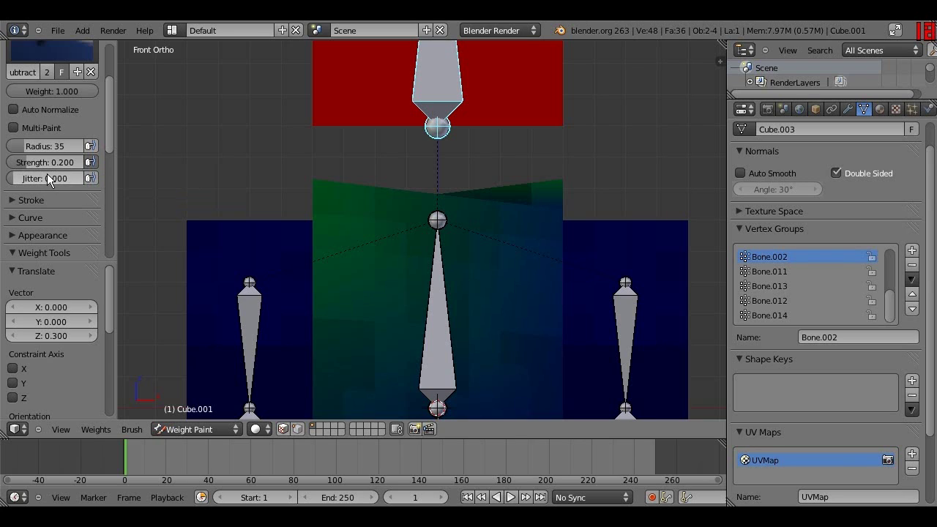
pyautogui.moveTo(28, 161)
pyautogui.mouseDown()
pyautogui.moveTo(58, 161)
pyautogui.moveTo(17, 147)
pyautogui.mouseUp()
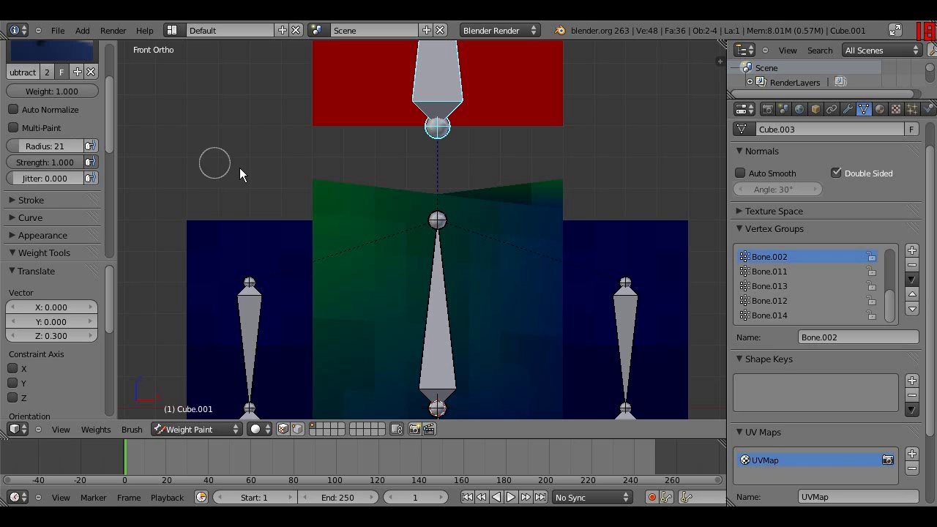
# Step: Subtract the head bone's weight along the whole upper edge of the torso
pyautogui.scroll(-4, 344, 206)
pyautogui.scroll(2, 352, 204)
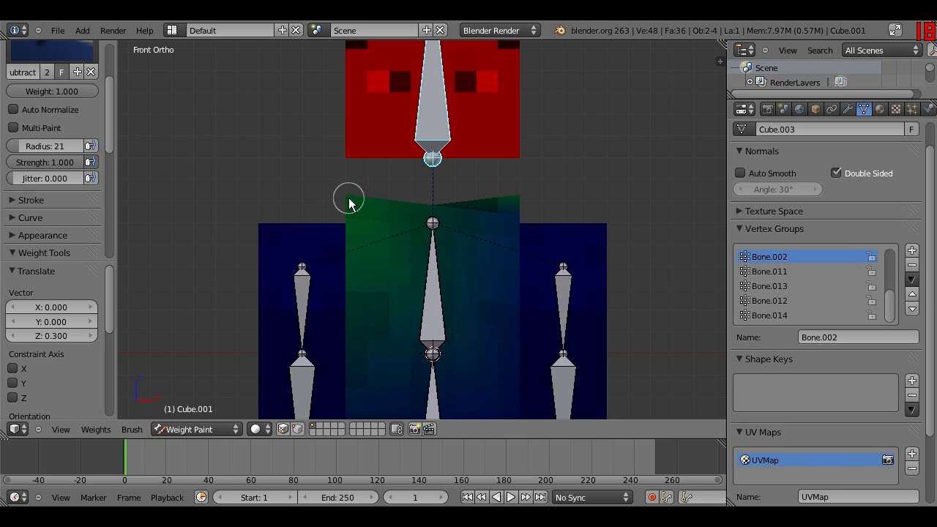
pyautogui.moveTo(348, 198)
pyautogui.mouseDown()
pyautogui.moveTo(335, 217)
pyautogui.moveTo(568, 207)
pyautogui.mouseUp()
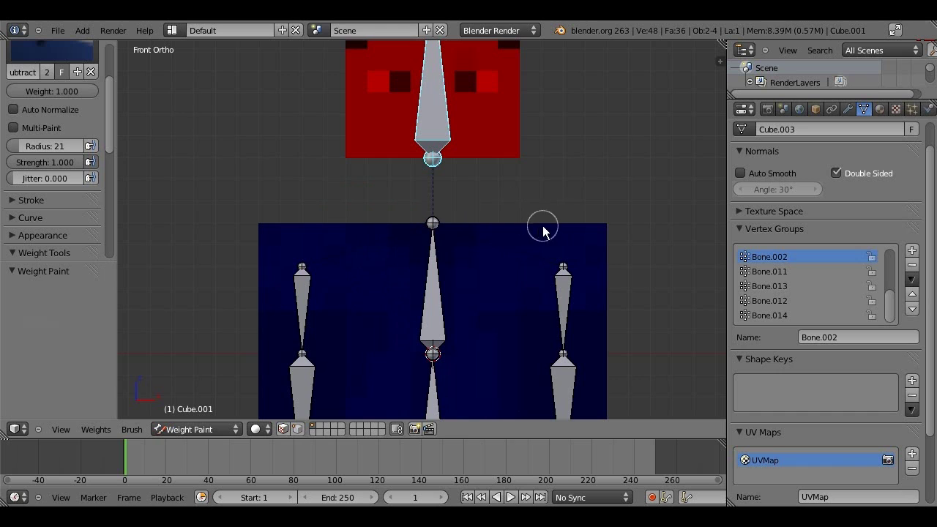
pyautogui.scroll(-2, 512, 220)
pyautogui.scroll(-2, 447, 277)
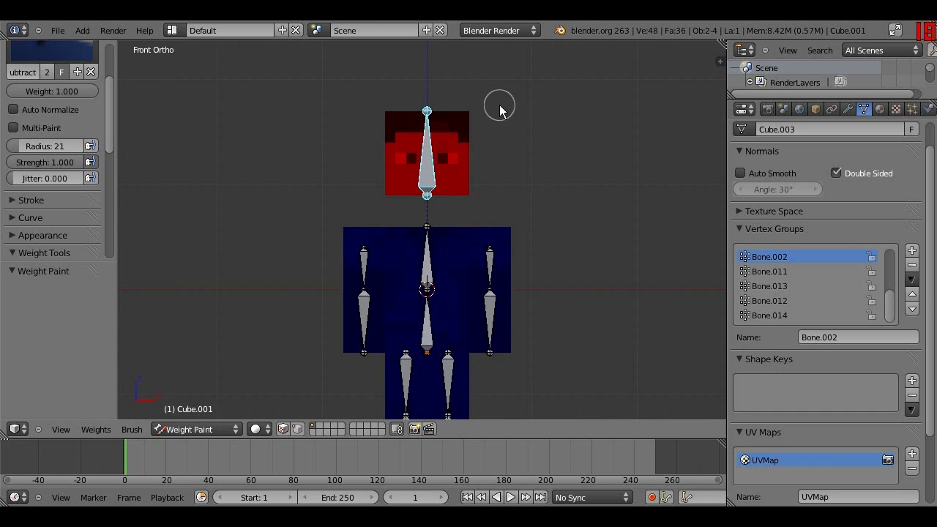
# Step: Test-rotate the head bone, cancel the rotation, and inspect the head and torso from an angle before returning to front view
pyautogui.press('r')
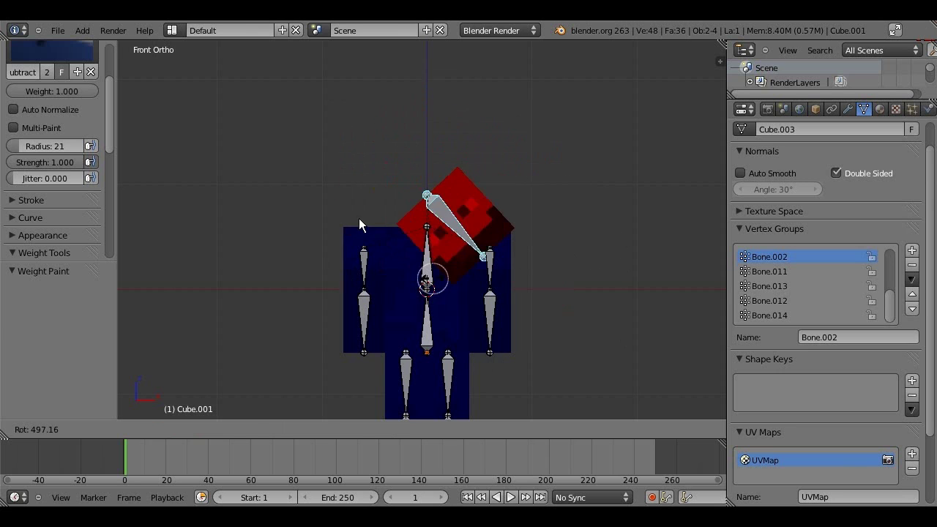
pyautogui.rightClick(489, 213)
pyautogui.scroll(-2, 414, 214)
pyautogui.scroll(5, 414, 214)
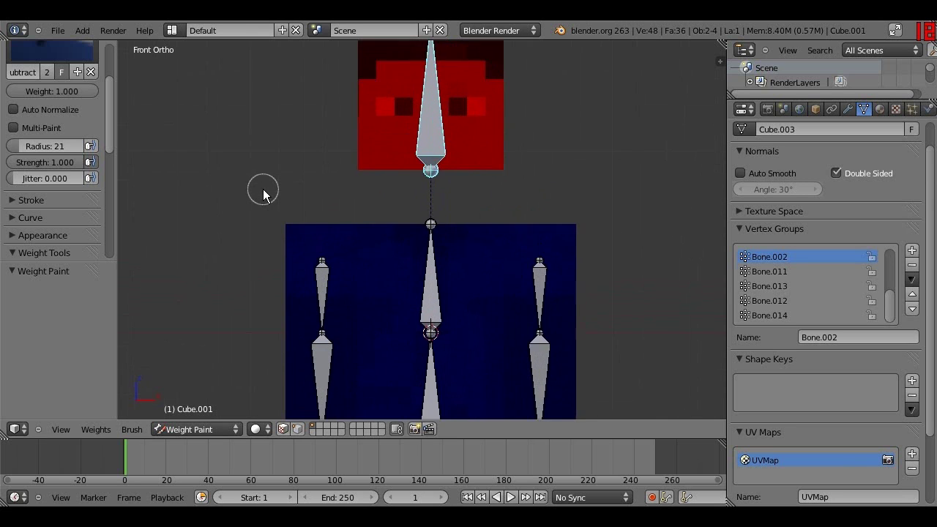
pyautogui.moveTo(263, 192); pyautogui.dragTo(352, 230, button='middle')
pyautogui.press('KP_1')
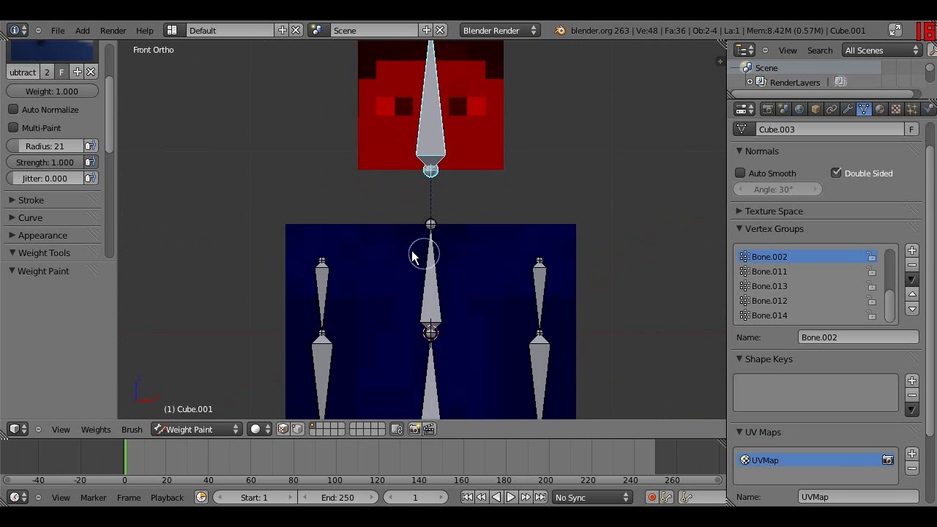
# Step: Move each upper arm bone 0.3 outward along X, away from the torso
pyautogui.keyDown('shift'); pyautogui.moveTo(339, 280); pyautogui.dragTo(313, 155, button='middle'); pyautogui.keyUp('shift')
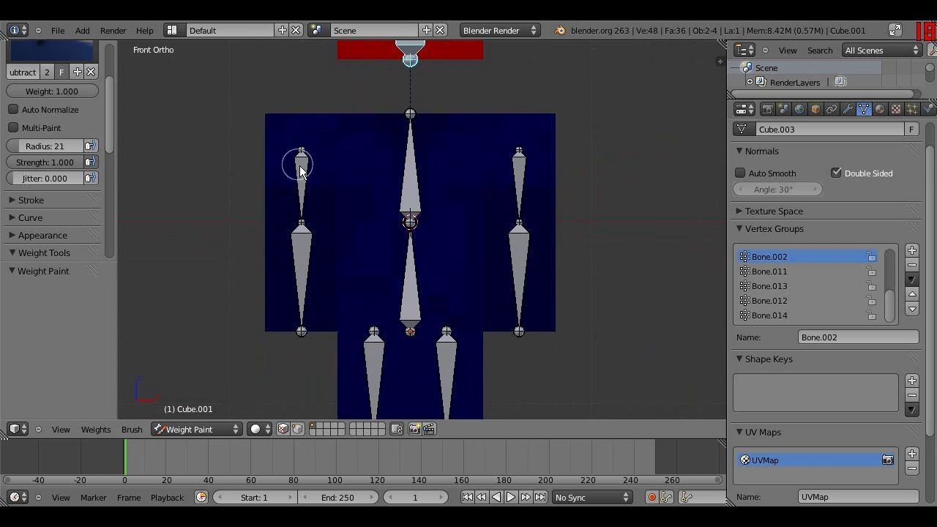
pyautogui.rightClick(301, 169)
pyautogui.press('g')
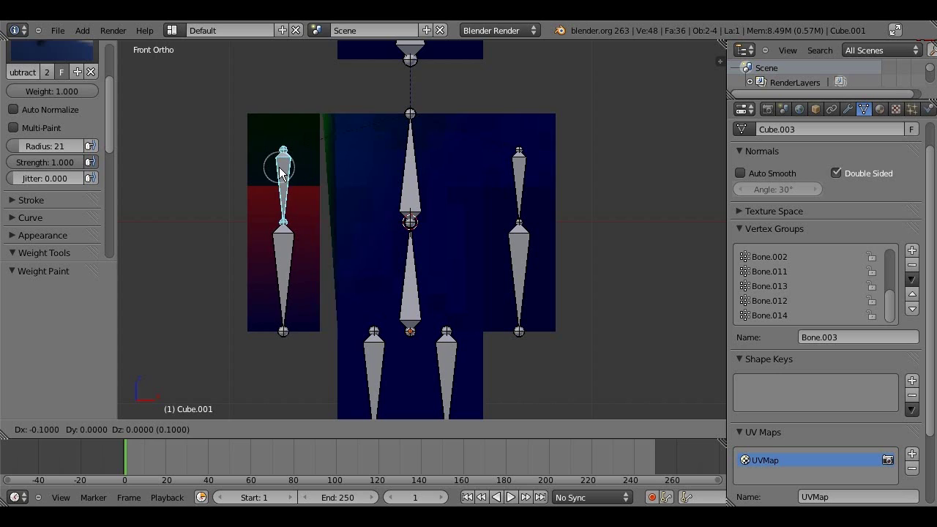
pyautogui.click(247, 162)
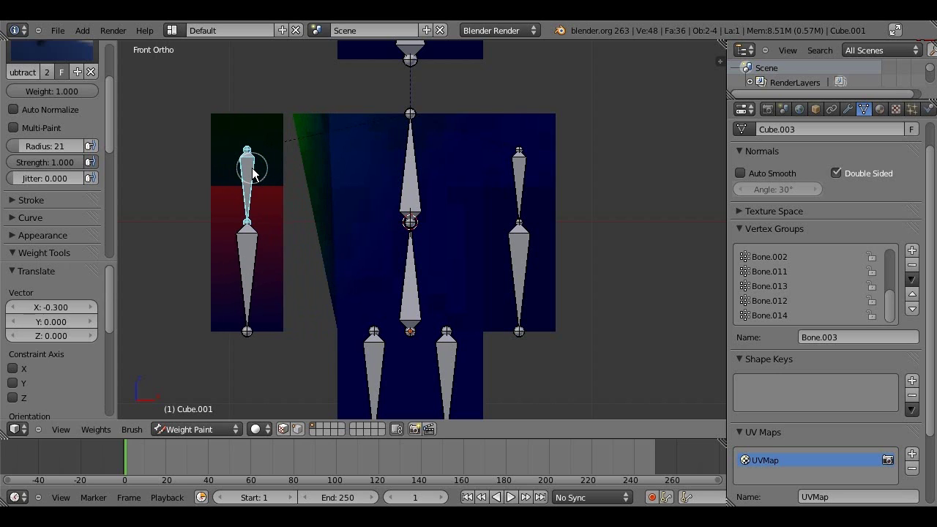
pyautogui.rightClick(524, 178)
pyautogui.press('g')
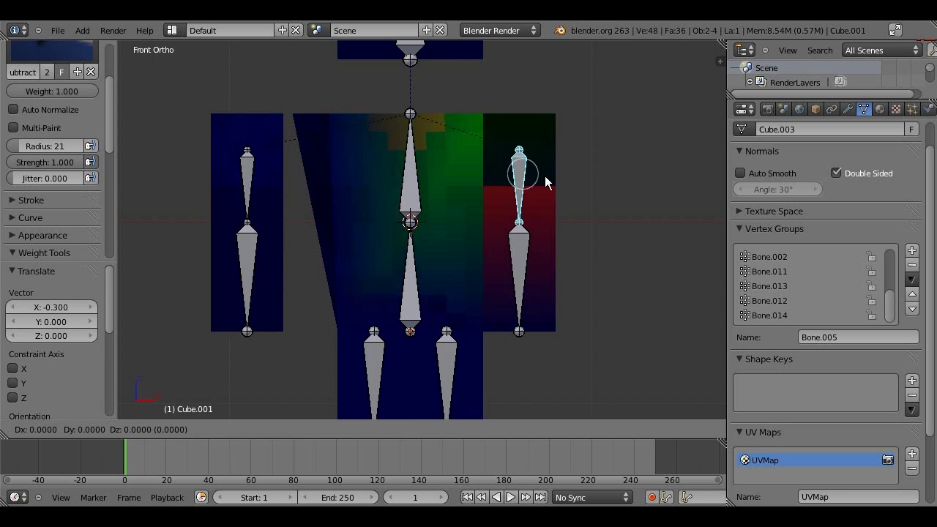
pyautogui.click(580, 180)
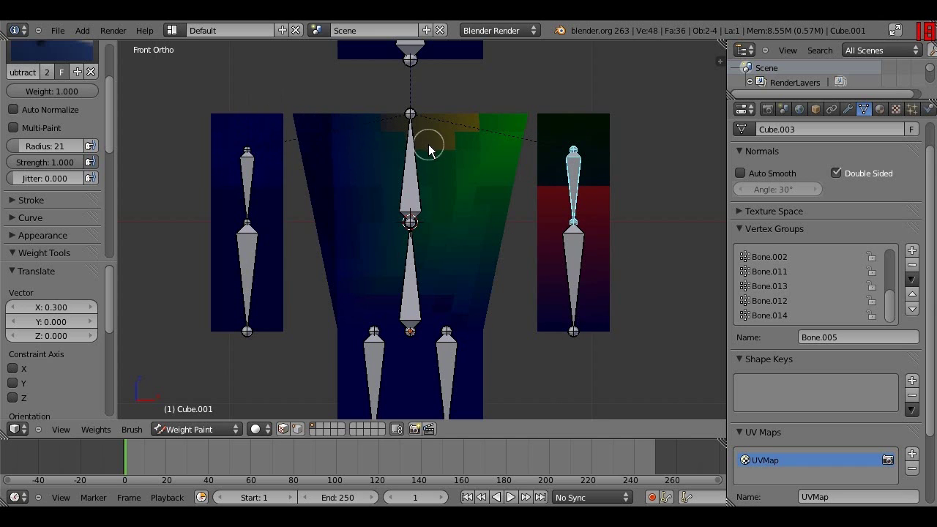
# Step: Subtract the +X upper arm bone's weight from the upper edge and corner of the torso
pyautogui.scroll(3, 432, 145)
pyautogui.keyDown('shift'); pyautogui.moveTo(517, 152); pyautogui.dragTo(366, 262, button='middle'); pyautogui.keyUp('shift')
pyautogui.scroll(3, 476, 186)
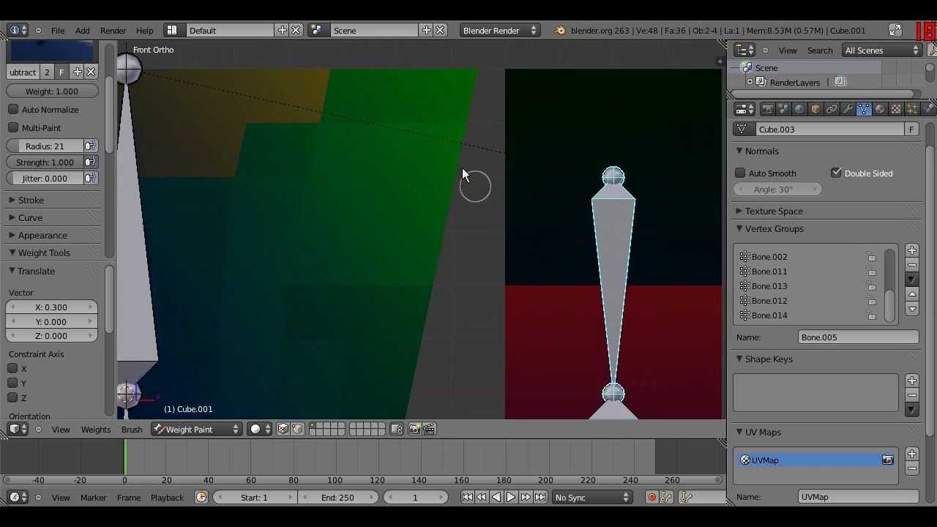
pyautogui.keyDown('shift'); pyautogui.moveTo(461, 168); pyautogui.dragTo(442, 224, button='middle'); pyautogui.keyUp('shift')
pyautogui.click(452, 126)
pyautogui.moveTo(410, 130); pyautogui.dragTo(324, 129)
pyautogui.scroll(-5, 293, 139)
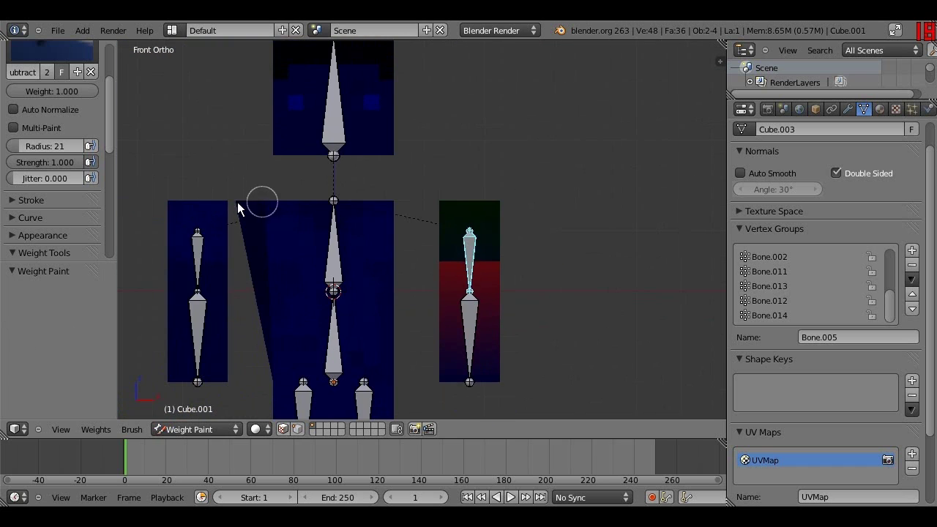
# Step: Subtract the −X upper arm bone's weight from the torso's upper corner and check the result from an angle
pyautogui.rightClick(201, 243)
pyautogui.moveTo(246, 205); pyautogui.dragTo(288, 199)
pyautogui.moveTo(388, 208); pyautogui.dragTo(386, 198, button='middle')
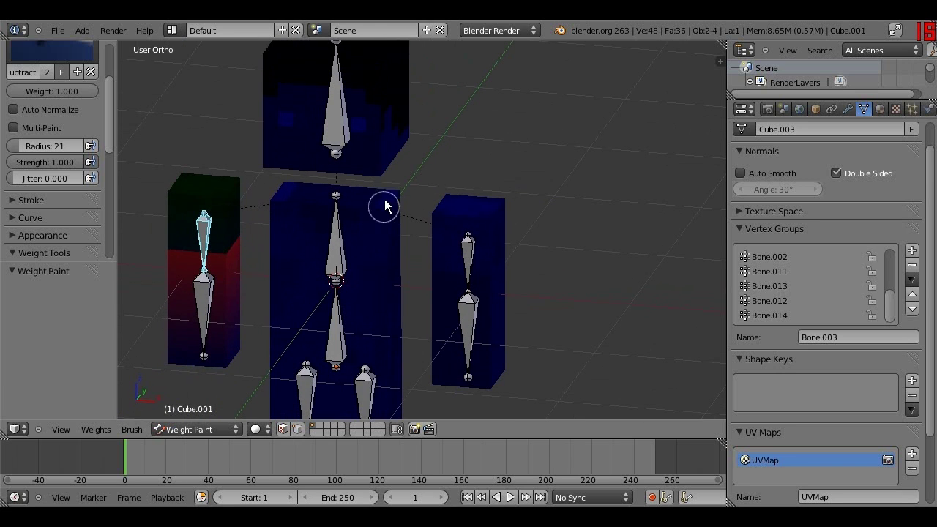
pyautogui.press('KP_1')
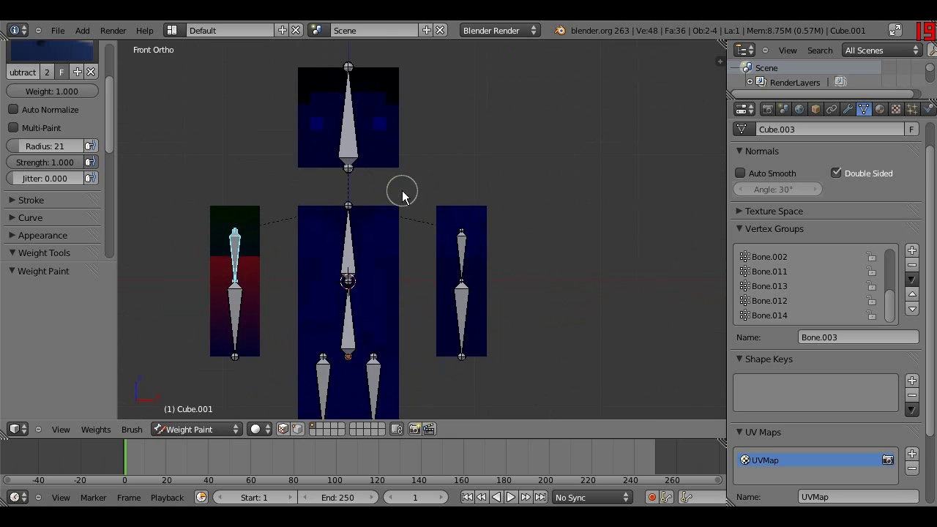
# Step: Test-rotate the −X and +X upper arm bones in turn, cancelling both rotations
pyautogui.press('r')
pyautogui.rightClick(408, 151)
pyautogui.rightClick(457, 259)
pyautogui.press('r')
pyautogui.rightClick(518, 269)
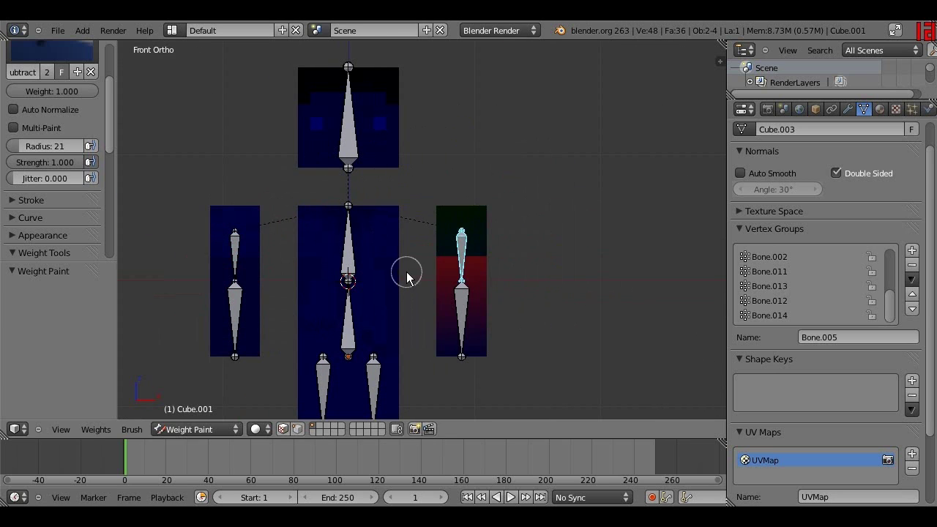
# Step: Select both upper leg bones and move them down 0.2 on Z
pyautogui.scroll(-1, 407, 275)
pyautogui.keyDown('shift'); pyautogui.moveTo(408, 272); pyautogui.dragTo(406, 71, button='middle'); pyautogui.keyUp('shift')
pyautogui.scroll(2, 399, 161)
pyautogui.scroll(1, 400, 161)
pyautogui.keyDown('shift'); pyautogui.moveTo(400, 161); pyautogui.dragTo(461, 259, button='middle'); pyautogui.keyUp('shift')
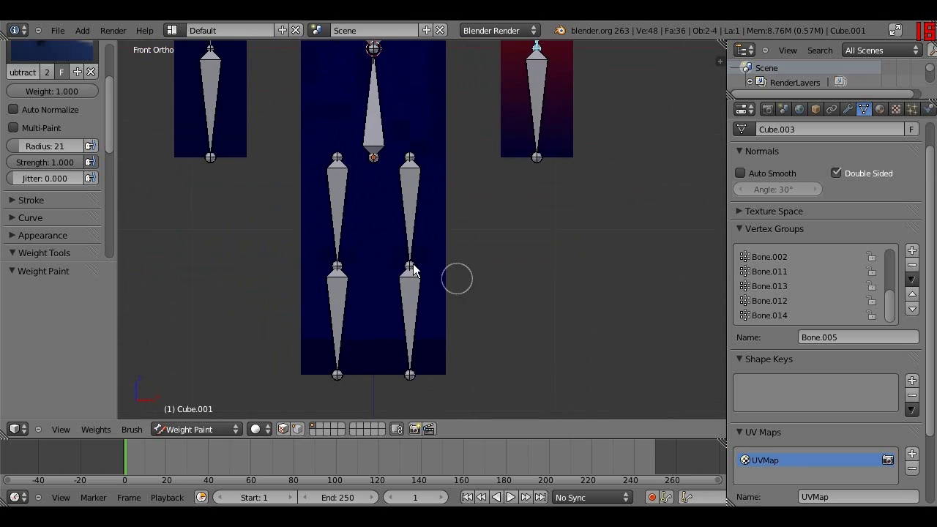
pyautogui.rightClick(406, 205)
pyautogui.keyDown('shift'); pyautogui.rightClick(331, 199); pyautogui.keyUp('shift')
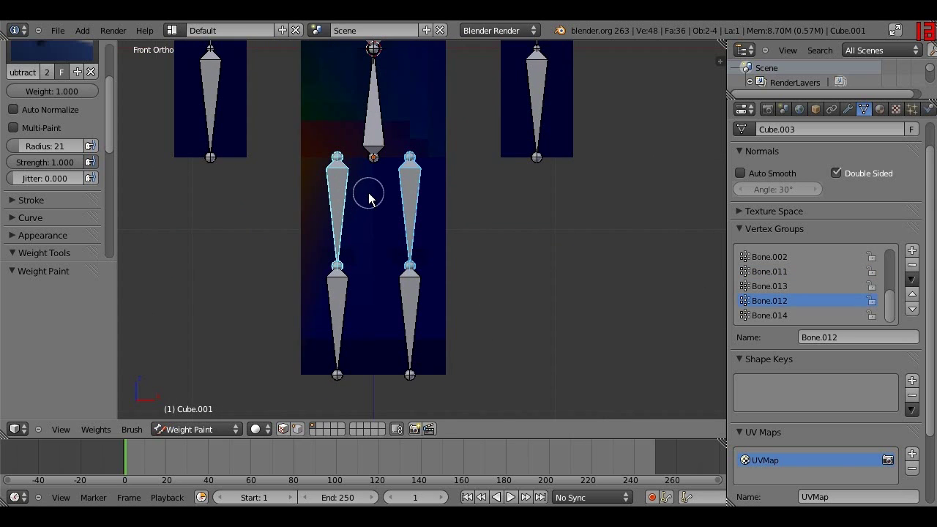
pyautogui.press('g')
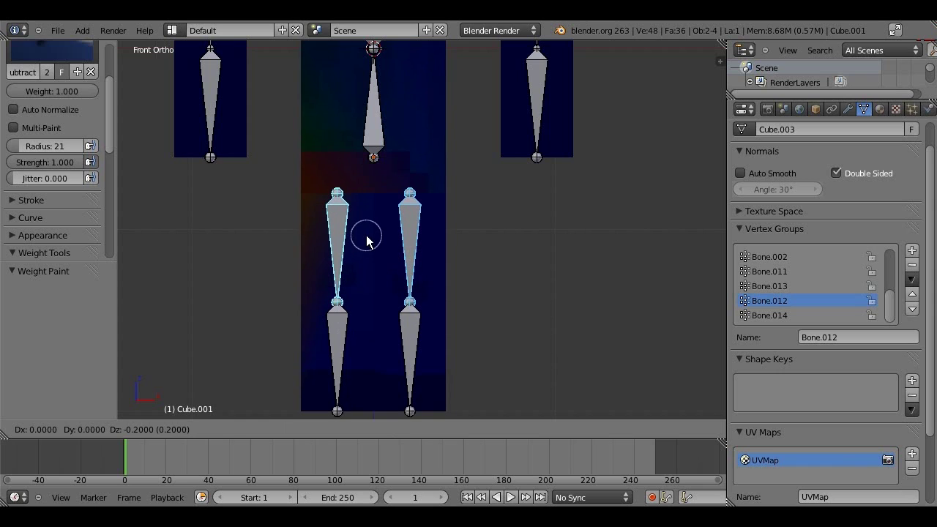
pyautogui.click(366, 240)
# Step: Spread the legs by moving each upper leg bone 0.2 outward along X
pyautogui.rightClick(339, 234)
pyautogui.press('g')
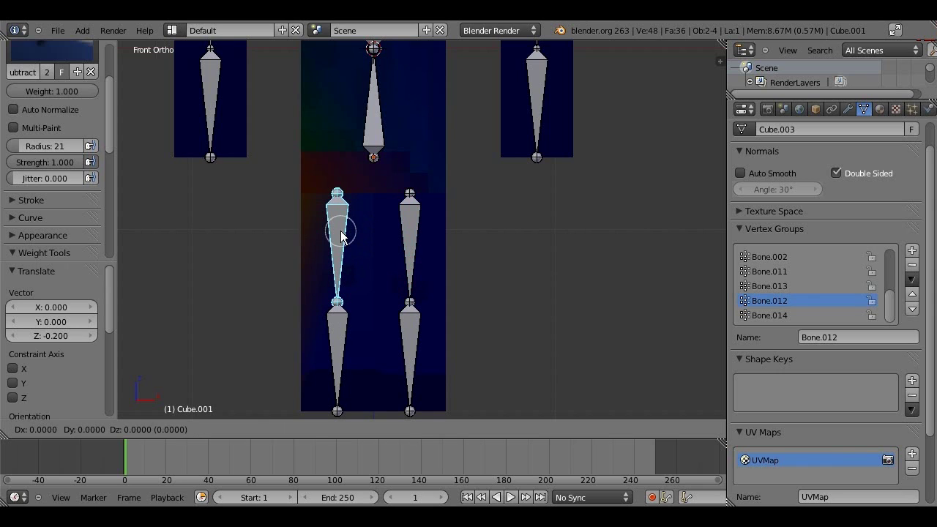
pyautogui.click(308, 232)
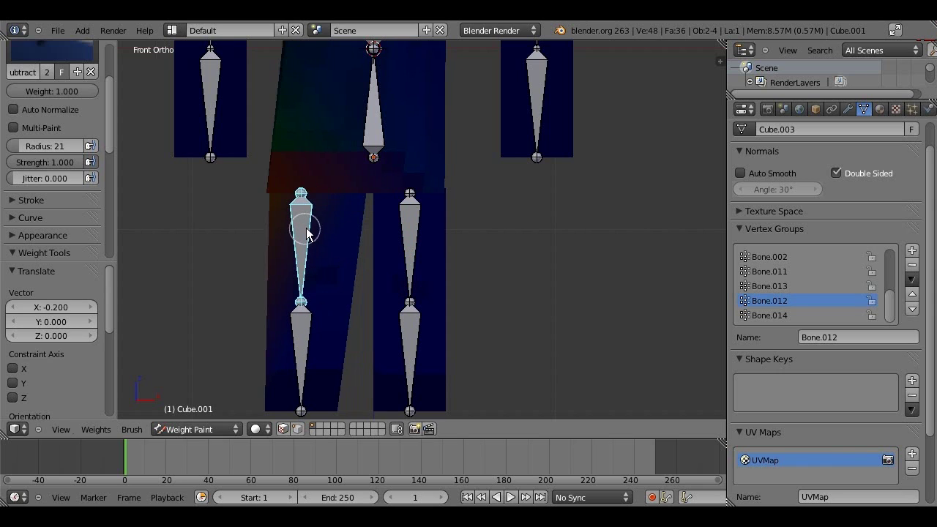
pyautogui.rightClick(402, 233)
pyautogui.press('g')
pyautogui.click(443, 224)
pyautogui.scroll(-3, 417, 203)
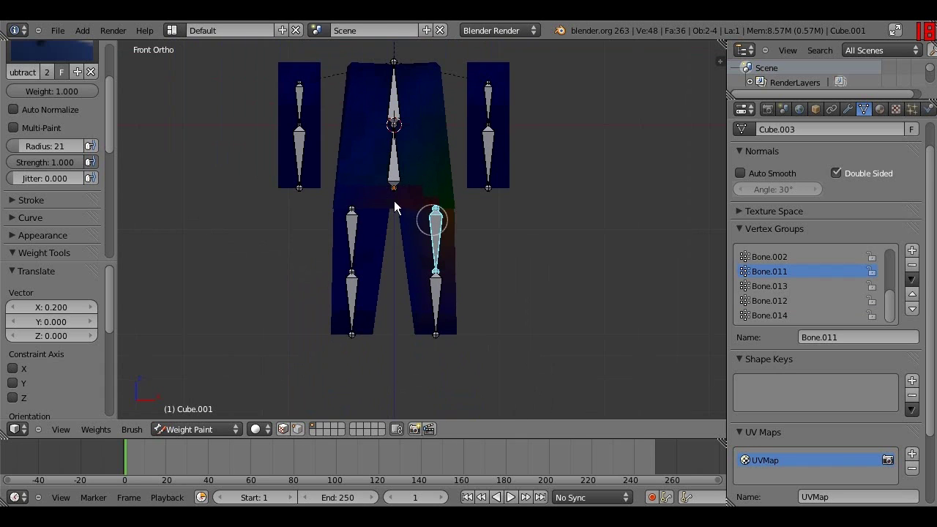
# Step: Test-rotate the +X upper leg bone to check how it deforms the torso, and cancel the rotation
pyautogui.scroll(-2, 423, 291)
pyautogui.press('r')
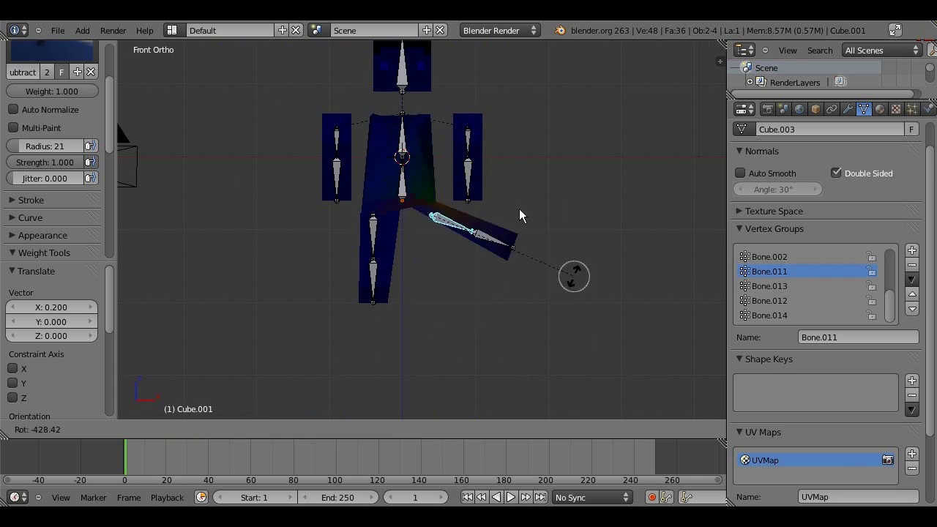
pyautogui.press('Escape')
# Step: Select the lower torso bone for weight painting and switch to the Add brush
pyautogui.scroll(6, 453, 285)
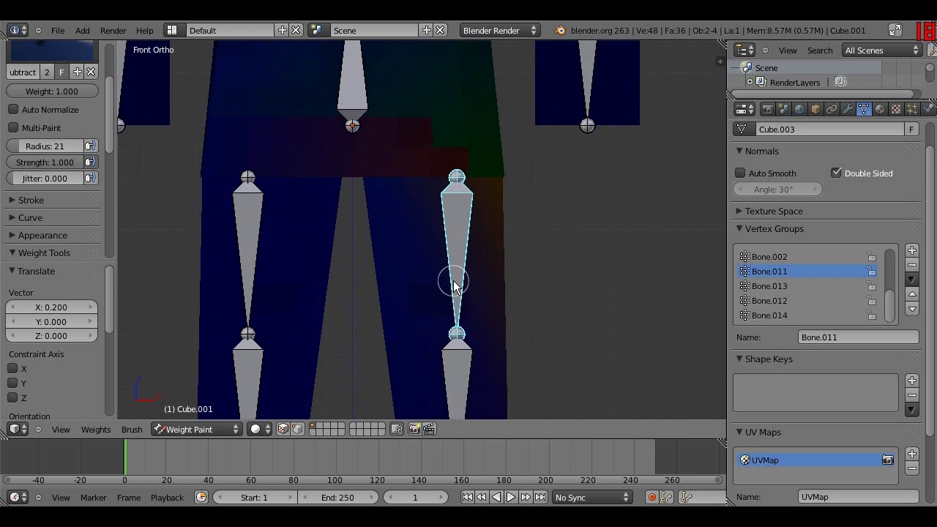
pyautogui.scroll(4, 400, 285)
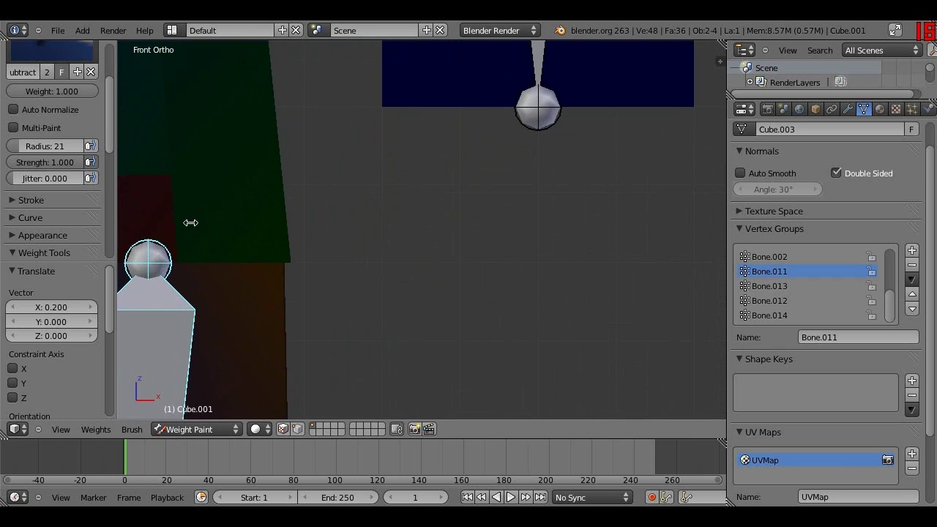
pyautogui.scroll(-4, 177, 236)
pyautogui.keyDown('ctrl'); pyautogui.rightClick(178, 148); pyautogui.keyUp('ctrl')
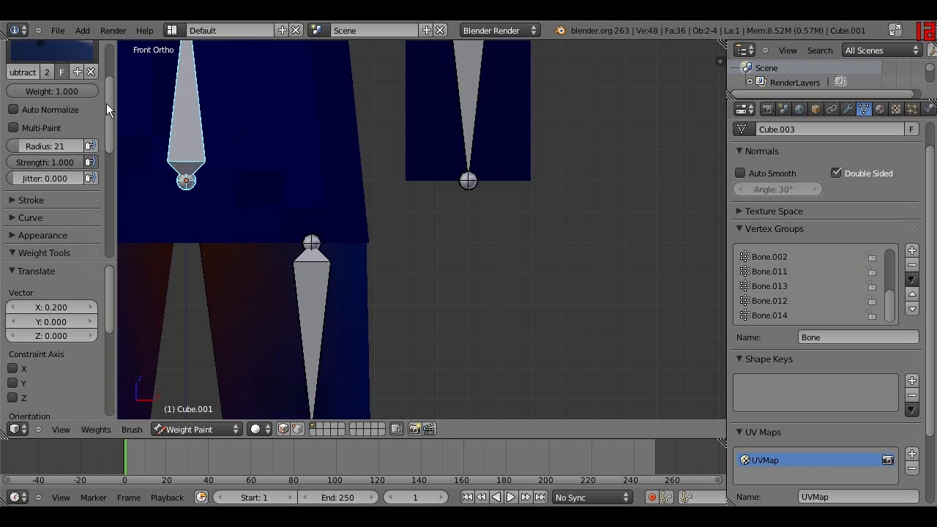
pyautogui.scroll(-2, 208, 245)
pyautogui.click(70, 51)
pyautogui.click(40, 102)
pyautogui.scroll(3, 176, 193)
pyautogui.scroll(4, 66, 175)
pyautogui.scroll(-2, 295, 216)
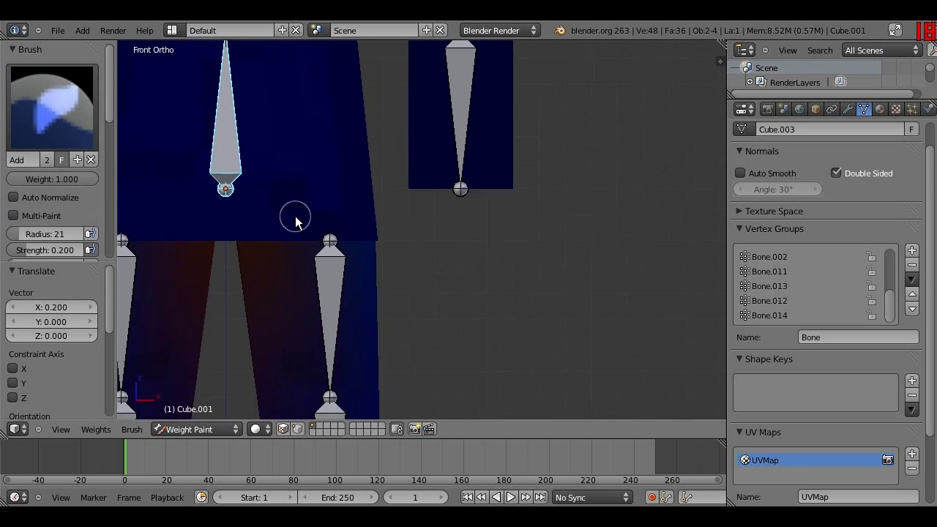
# Step: Add weight for the lower torso bone at the torso's lower +X corner and along its bottom edge
pyautogui.scroll(5, 294, 218)
pyautogui.keyDown('shift'); pyautogui.moveTo(314, 244); pyautogui.dragTo(463, 244, button='middle'); pyautogui.keyUp('shift')
pyautogui.scroll(2, 463, 244)
pyautogui.scroll(3, 490, 311)
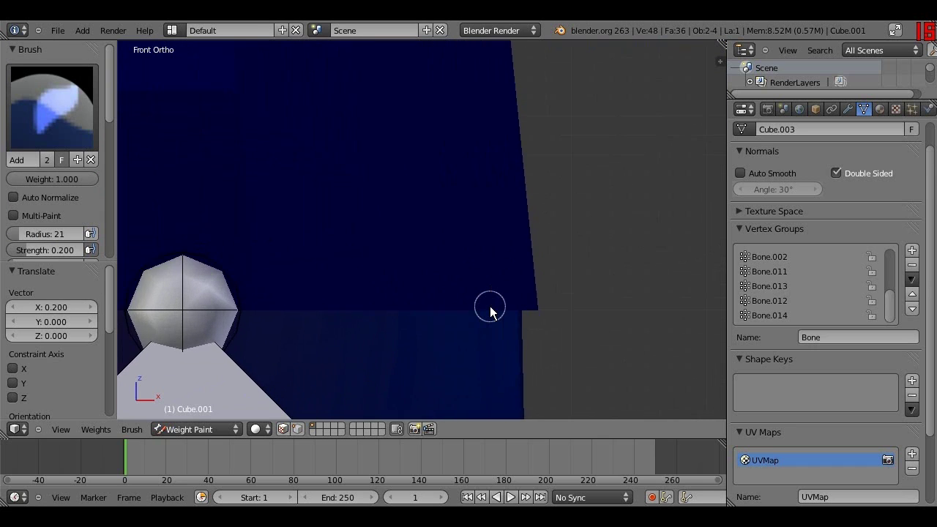
pyautogui.click(548, 333)
pyautogui.click(555, 328)
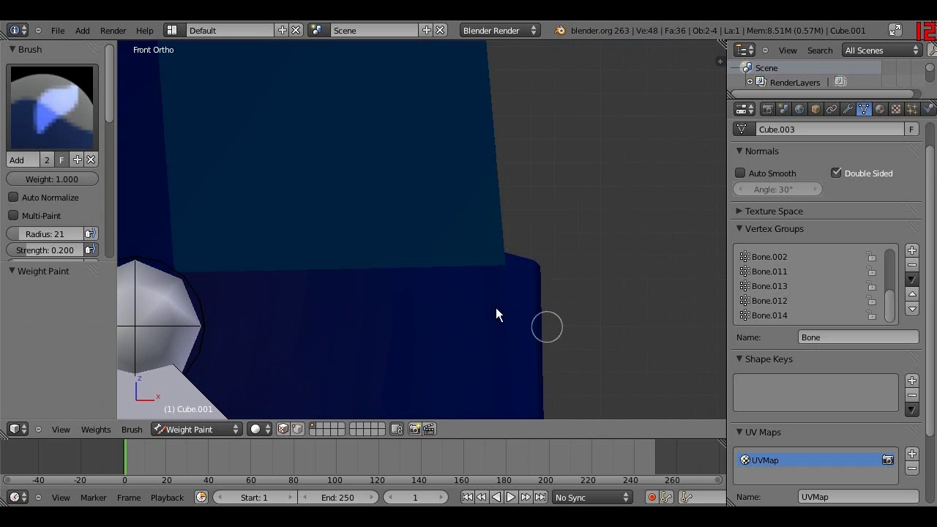
pyautogui.moveTo(489, 269)
pyautogui.mouseDown()
pyautogui.moveTo(414, 174)
pyautogui.moveTo(354, 123)
pyautogui.moveTo(396, 140)
pyautogui.moveTo(358, 112)
pyautogui.mouseUp()
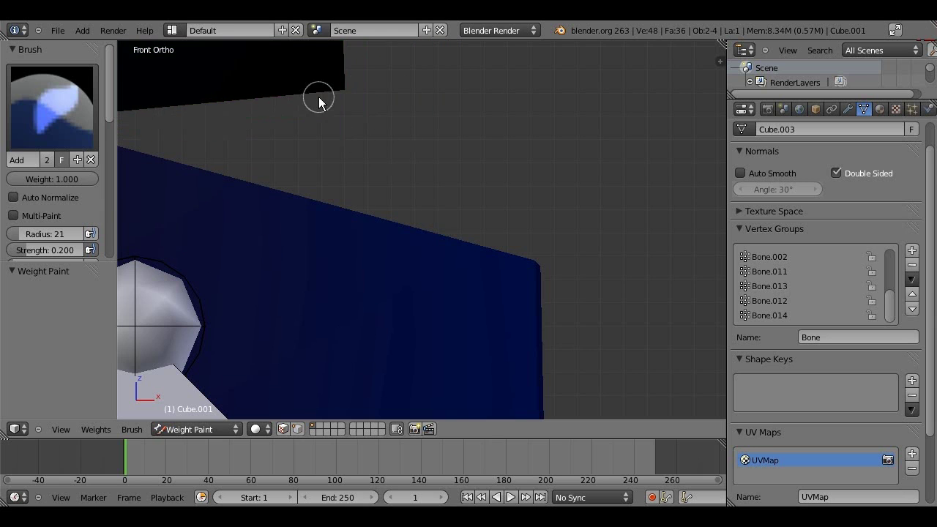
pyautogui.scroll(-2, 358, 132)
pyautogui.scroll(-1, 388, 179)
pyautogui.scroll(-3, 393, 198)
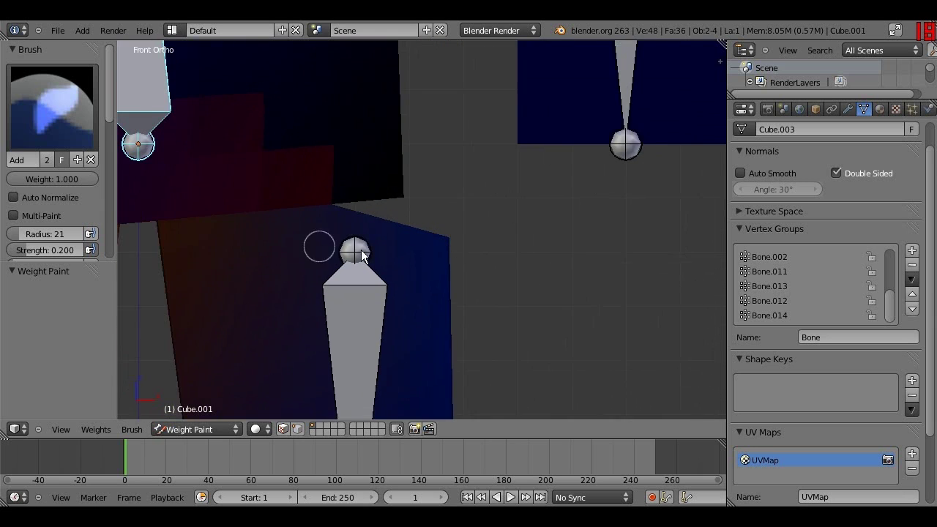
# Step: Add weight for the lower torso bone at the torso's lower -X corner
pyautogui.keyDown('shift'); pyautogui.moveTo(280, 251); pyautogui.dragTo(596, 235, button='middle'); pyautogui.keyUp('shift')
pyautogui.keyDown('shift'); pyautogui.moveTo(320, 239); pyautogui.dragTo(561, 247, button='middle'); pyautogui.keyUp('shift')
pyautogui.scroll(3, 336, 282)
pyautogui.scroll(3, 338, 282)
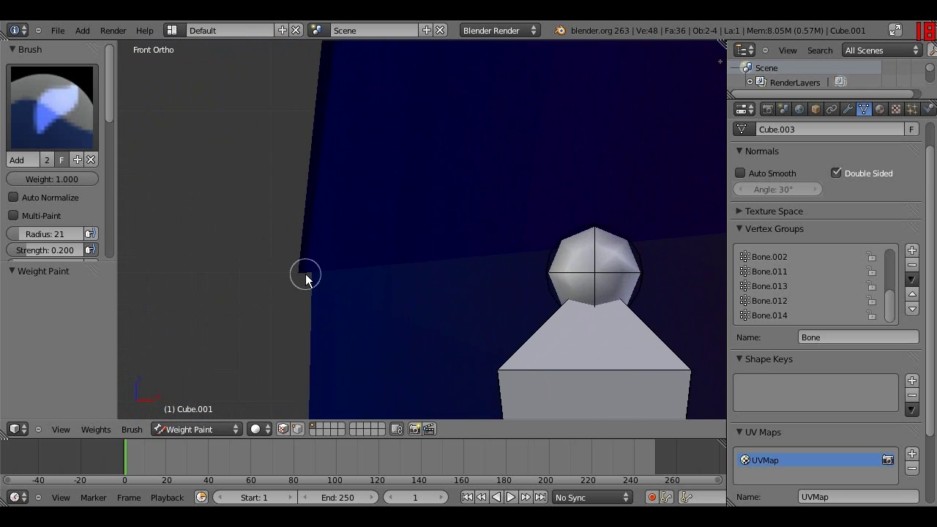
pyautogui.click(305, 274)
pyautogui.click(357, 210)
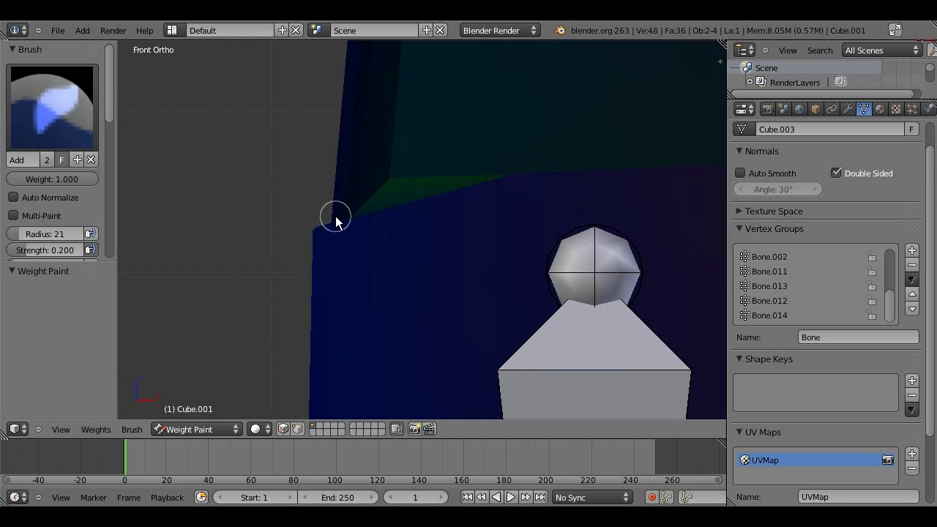
pyautogui.moveTo(335, 216); pyautogui.dragTo(432, 261, button='middle')
pyautogui.moveTo(445, 236)
pyautogui.mouseDown()
pyautogui.moveTo(397, 177)
pyautogui.moveTo(450, 213)
pyautogui.moveTo(422, 176)
pyautogui.mouseUp()
# Step: Switch the viewport to wireframe shading in front view to inspect the lower torso bone's weights
pyautogui.scroll(-6, 309, 268)
pyautogui.press('KP_1')
pyautogui.scroll(2, 470, 240)
pyautogui.scroll(2, 470, 240)
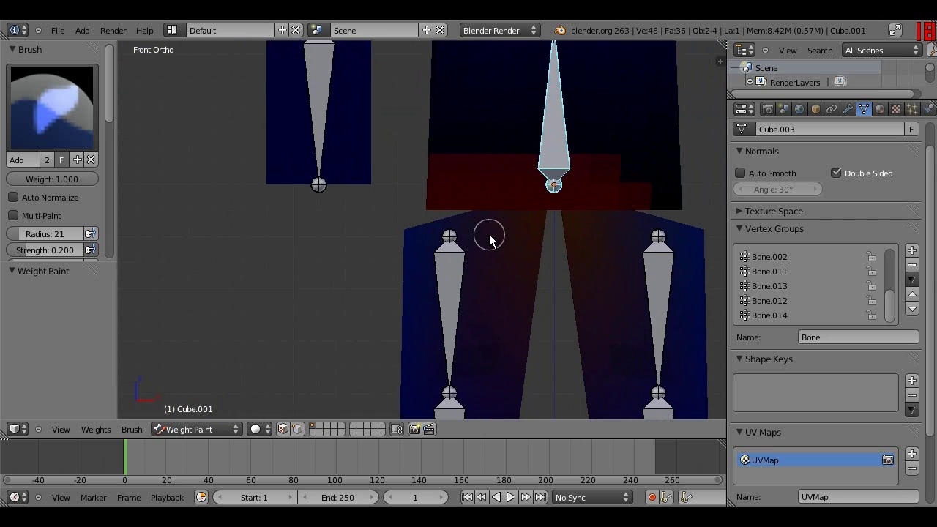
pyautogui.press('z')
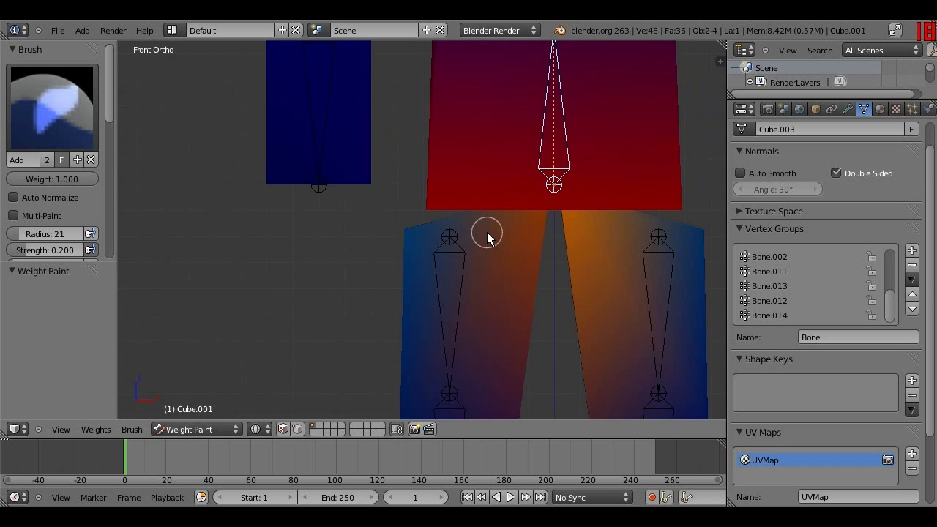
pyautogui.press('z')
pyautogui.scroll(-3, 401, 159)
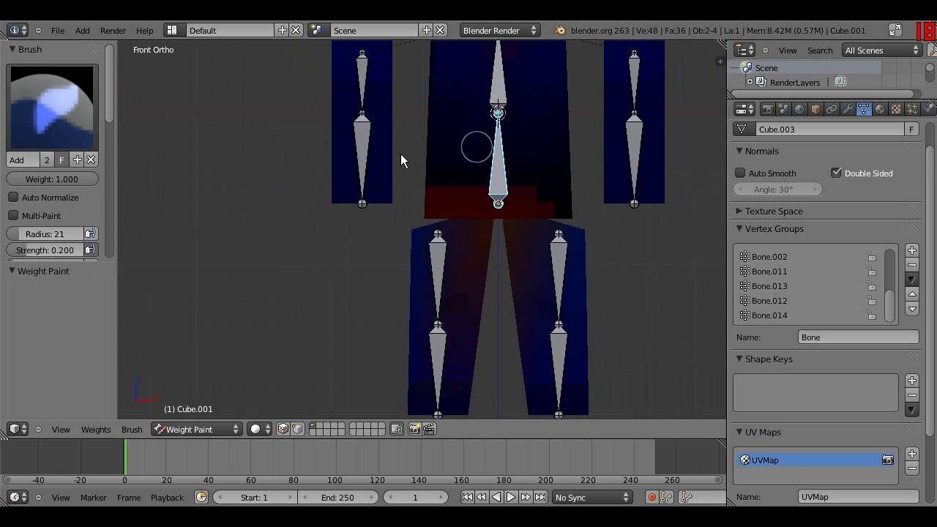
pyautogui.press('z')
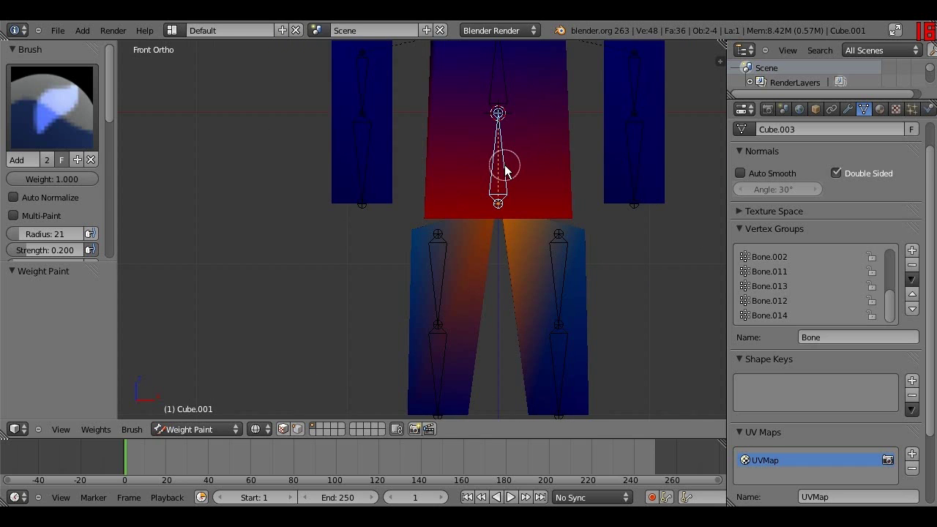
pyautogui.scroll(-5, 505, 169)
pyautogui.scroll(4, 504, 161)
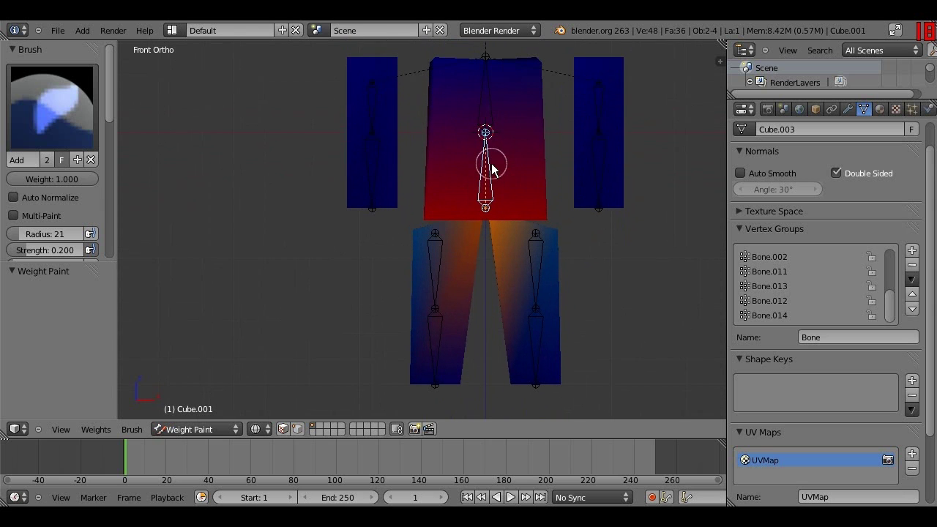
pyautogui.scroll(3, 485, 281)
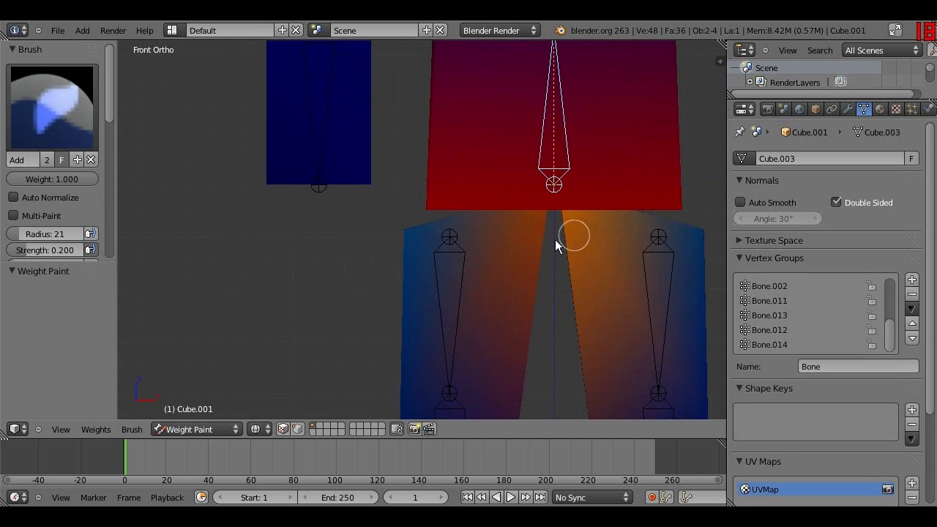
# Step: Test-move the lower torso bone to check how it pulls the torso and legs, and cancel the move
pyautogui.keyDown('shift'); pyautogui.moveTo(530, 243); pyautogui.dragTo(370, 418, button='middle'); pyautogui.keyUp('shift')
pyautogui.keyDown('shift'); pyautogui.moveTo(434, 174); pyautogui.dragTo(419, 28, button='middle'); pyautogui.keyUp('shift')
pyautogui.scroll(-2, 421, 309)
pyautogui.scroll(4, 420, 311)
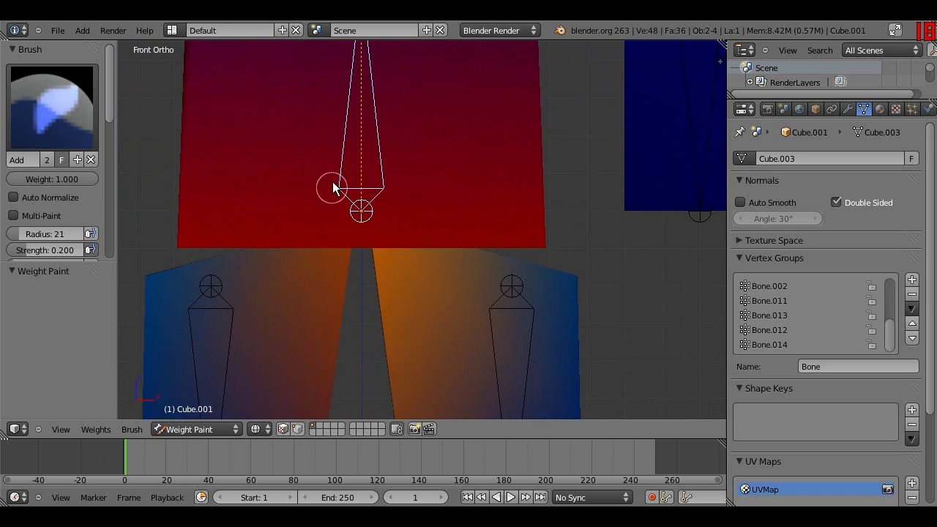
pyautogui.press('g')
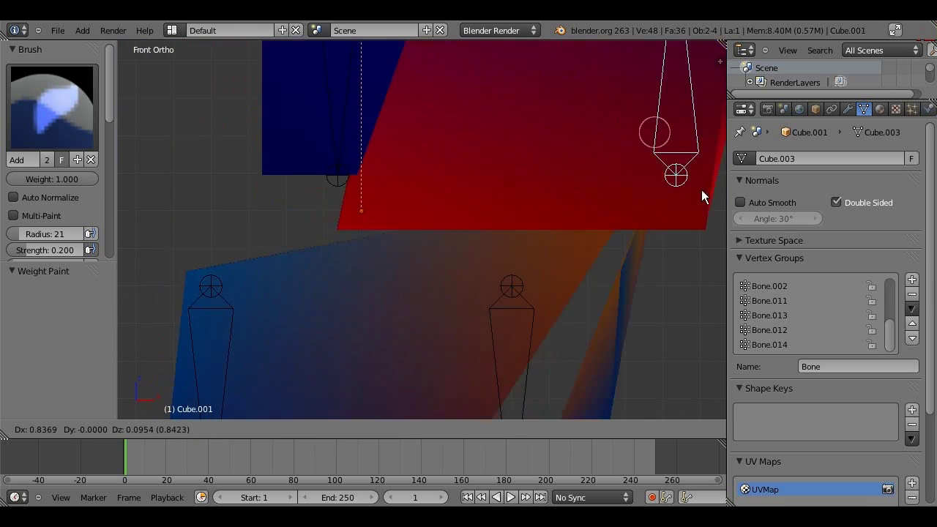
pyautogui.rightClick(330, 229)
# Step: Switch to the Subtract brush and erase the lower torso bone's weight from the top of the -X leg
pyautogui.scroll(3, 368, 267)
pyautogui.moveTo(367, 267)
pyautogui.mouseDown(button='middle')
pyautogui.moveTo(360, 268)
pyautogui.moveTo(441, 239)
pyautogui.moveTo(439, 206)
pyautogui.mouseUp(button='middle')
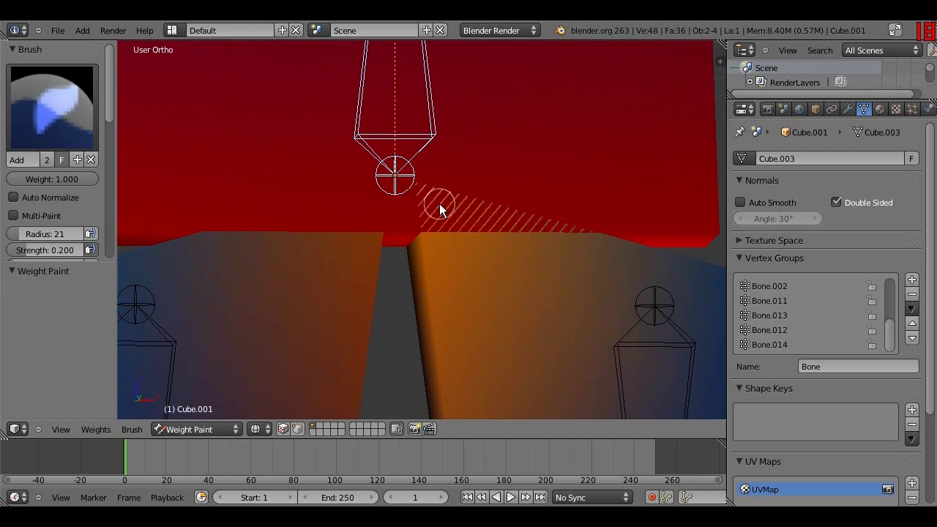
pyautogui.keyDown('shift'); pyautogui.moveTo(390, 215); pyautogui.dragTo(447, 273, button='middle'); pyautogui.keyUp('shift')
pyautogui.scroll(5, 449, 272)
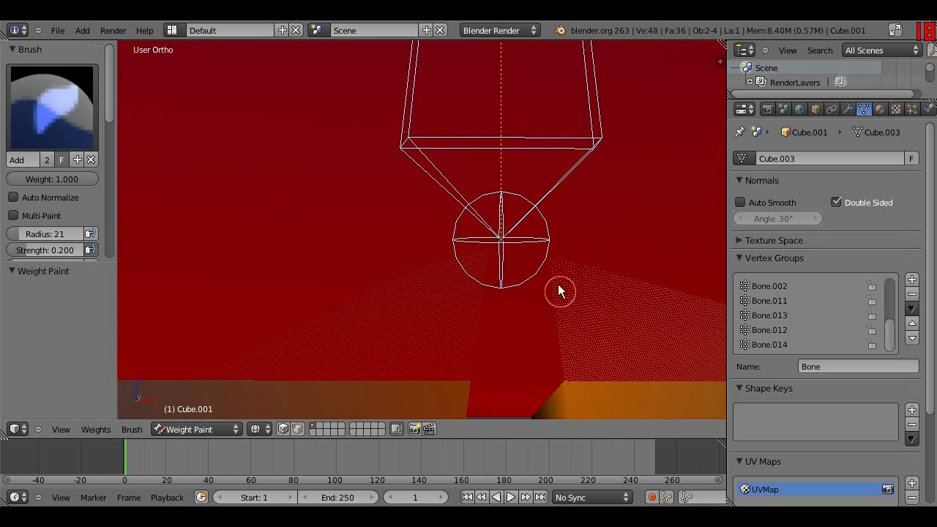
pyautogui.click(85, 93)
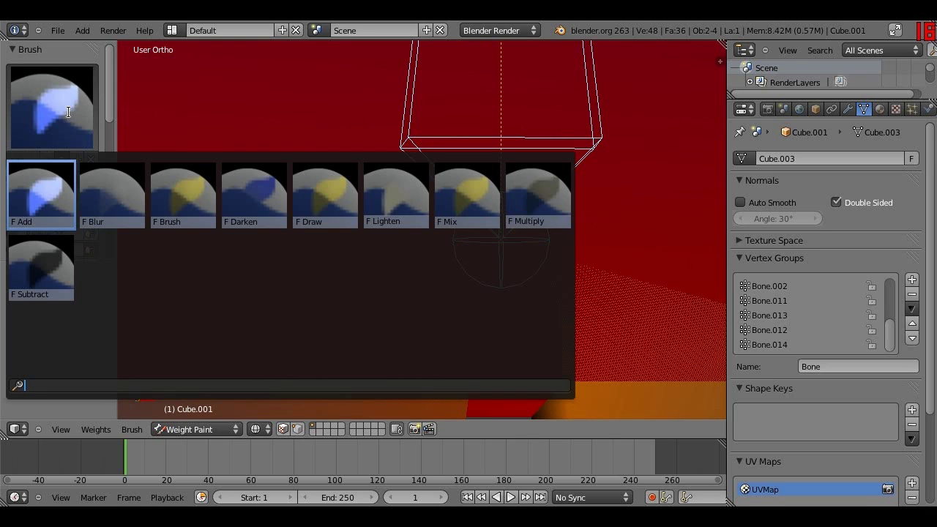
pyautogui.click(32, 269)
pyautogui.scroll(-3, 455, 297)
pyautogui.scroll(-1, 516, 293)
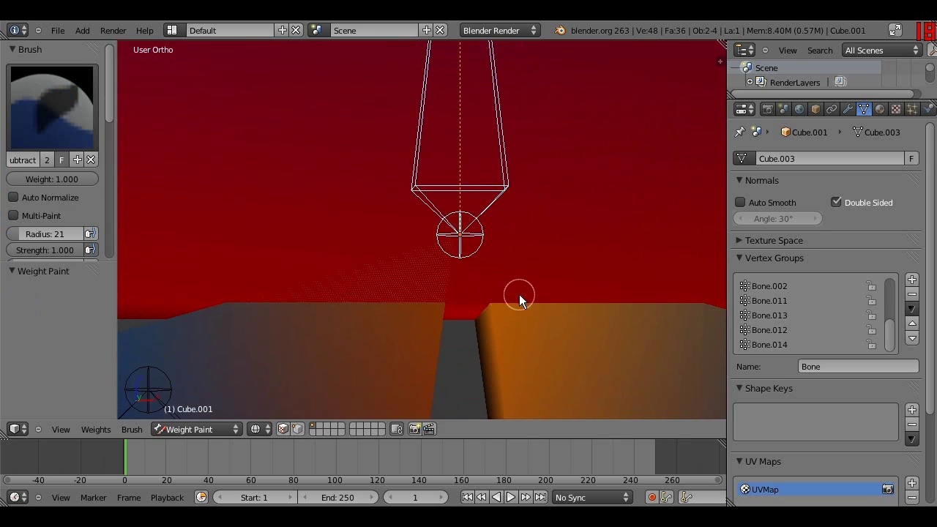
pyautogui.scroll(-1, 513, 330)
pyautogui.scroll(5, 522, 339)
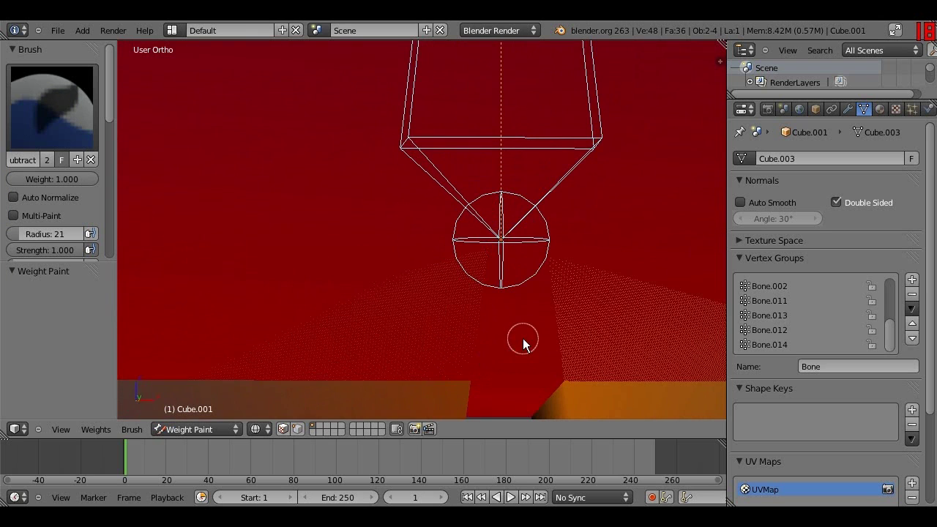
pyautogui.keyDown('shift'); pyautogui.moveTo(544, 335); pyautogui.dragTo(500, 336, button='middle'); pyautogui.keyUp('shift')
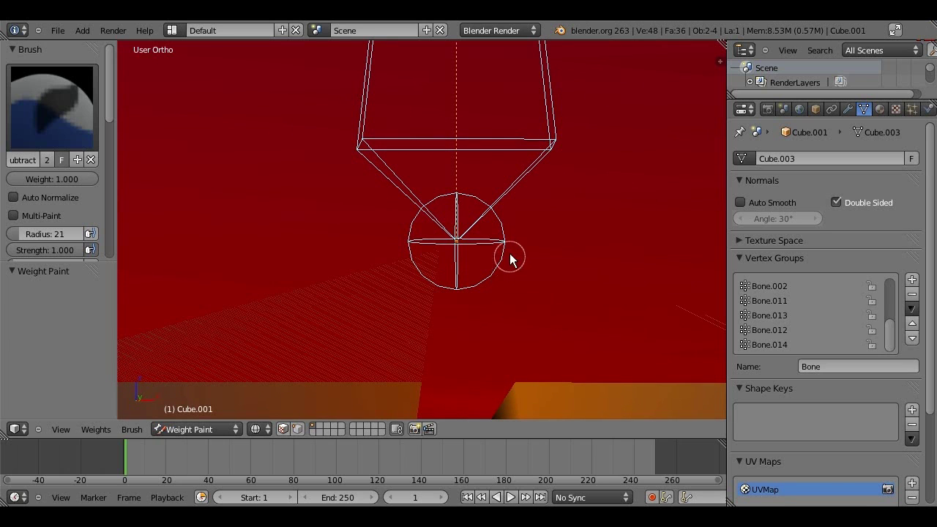
pyautogui.scroll(-6, 405, 314)
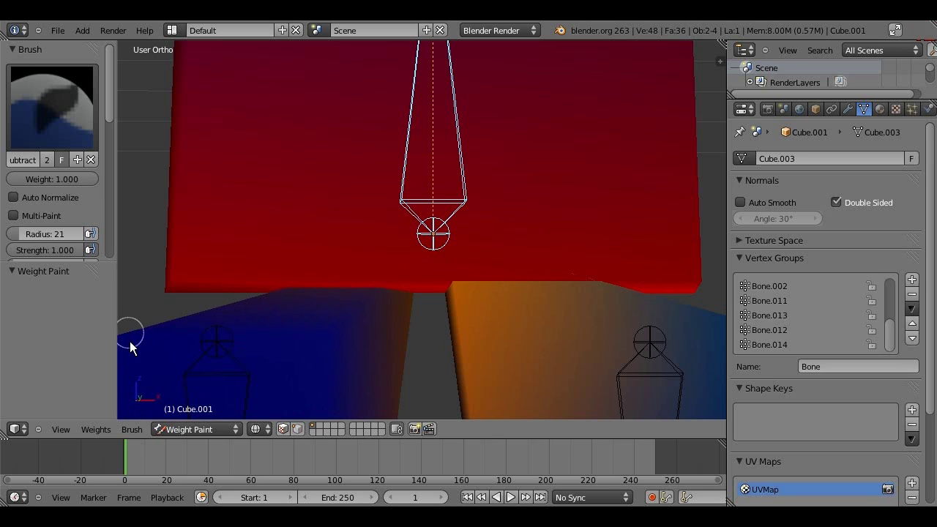
# Step: Subtract the lower torso bone's weight from the top inner part of the +X leg
pyautogui.scroll(3, 398, 322)
pyautogui.scroll(2, 481, 308)
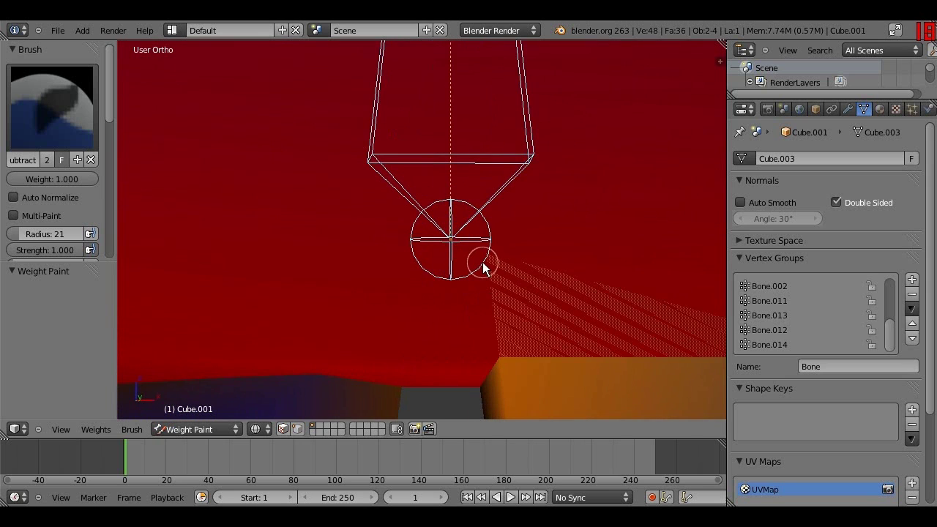
pyautogui.moveTo(483, 263)
pyautogui.mouseDown()
pyautogui.moveTo(512, 287)
pyautogui.moveTo(513, 277)
pyautogui.moveTo(530, 306)
pyautogui.mouseUp()
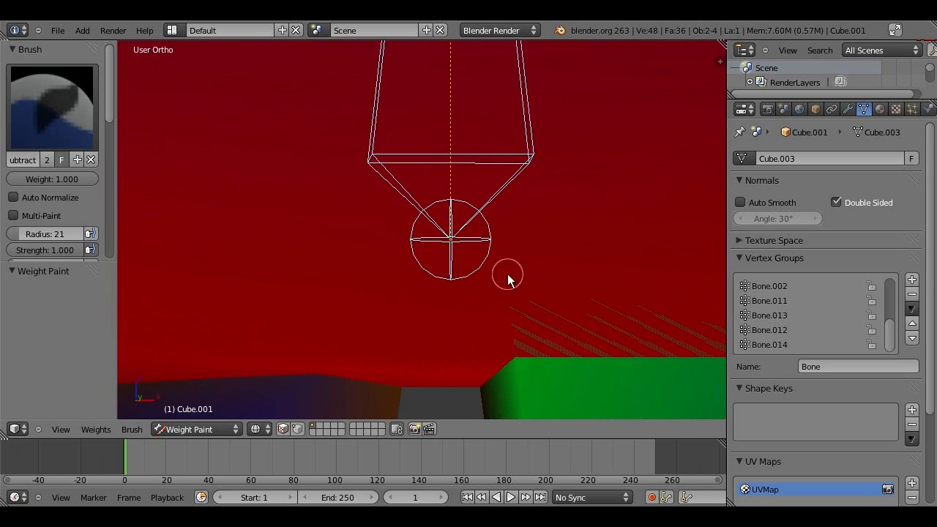
pyautogui.moveTo(513, 297); pyautogui.dragTo(410, 251, button='middle')
pyautogui.click(404, 165)
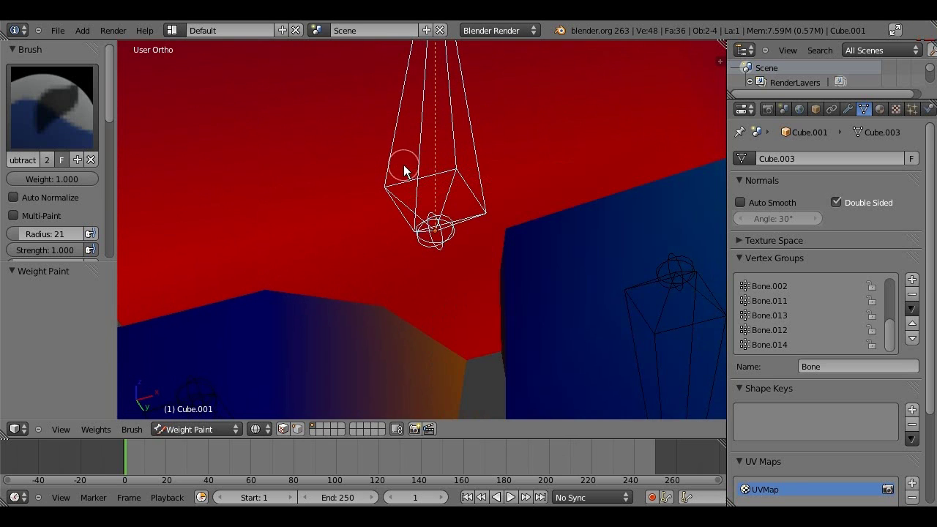
# Step: Subtract the lower torso bone's remaining weight from the tops of both legs, and check them from behind
pyautogui.scroll(-5, 502, 286)
pyautogui.moveTo(539, 218)
pyautogui.mouseDown()
pyautogui.moveTo(582, 260)
pyautogui.moveTo(383, 319)
pyautogui.mouseUp()
pyautogui.scroll(-2, 393, 319)
pyautogui.moveTo(398, 319); pyautogui.dragTo(403, 339, button='middle')
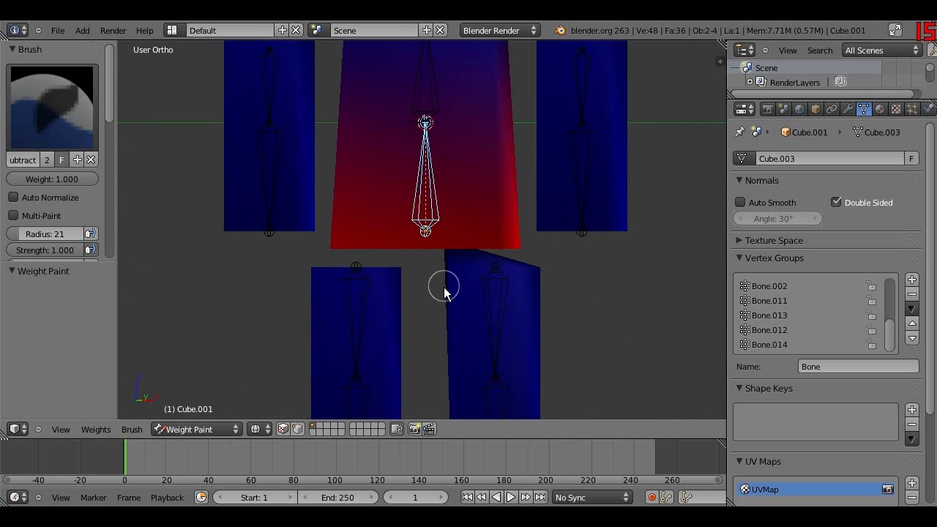
pyautogui.moveTo(443, 288); pyautogui.dragTo(412, 220, button='middle')
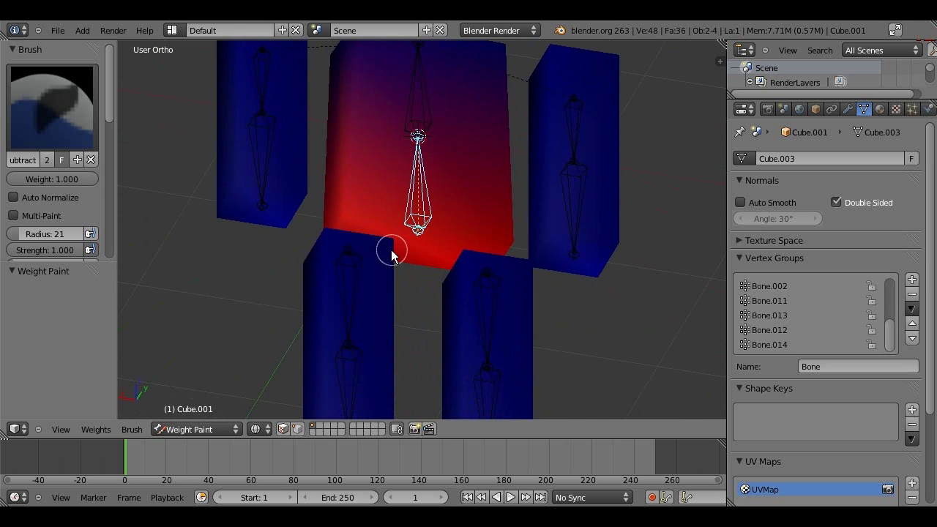
# Step: Test-rotate the lower torso bone in front view to check that the legs deform separately, and cancel the rotation
pyautogui.press('KP_1')
pyautogui.scroll(-3, 395, 256)
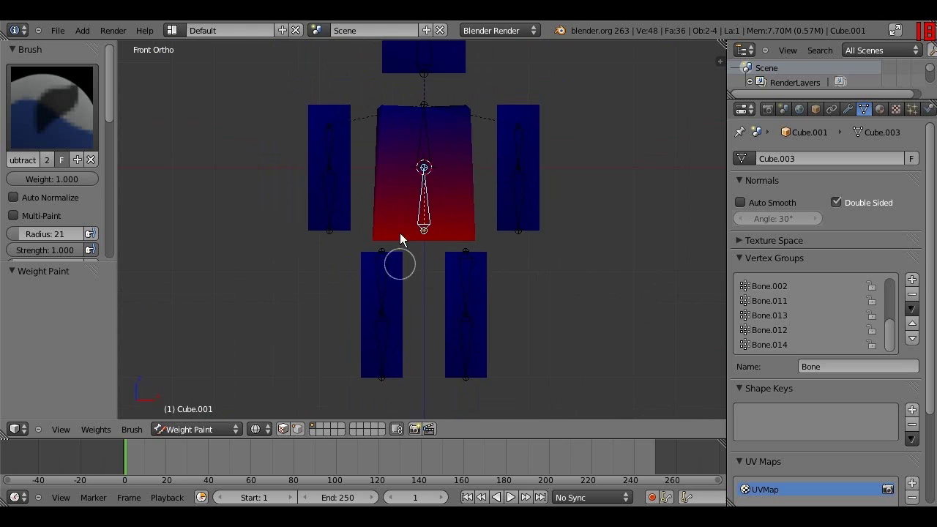
pyautogui.press('r')
pyautogui.rightClick(448, 170)
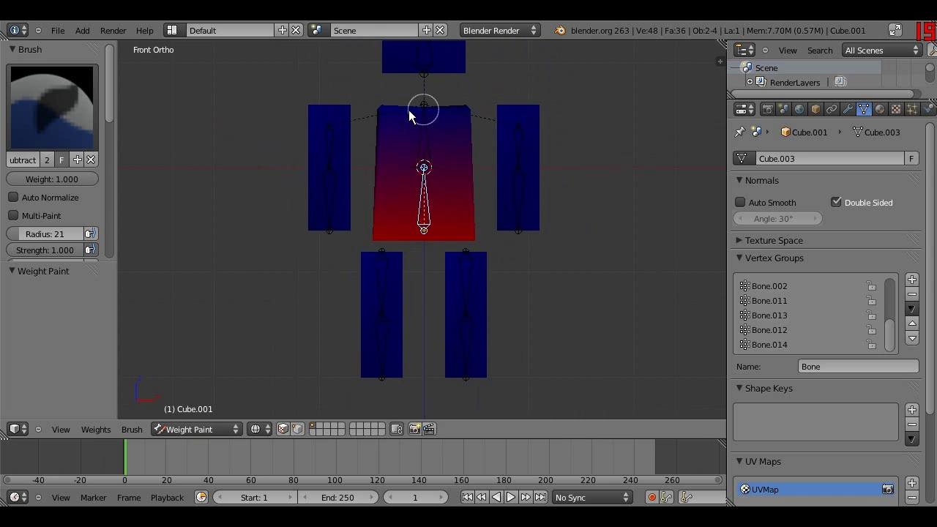
pyautogui.scroll(-3, 484, 128)
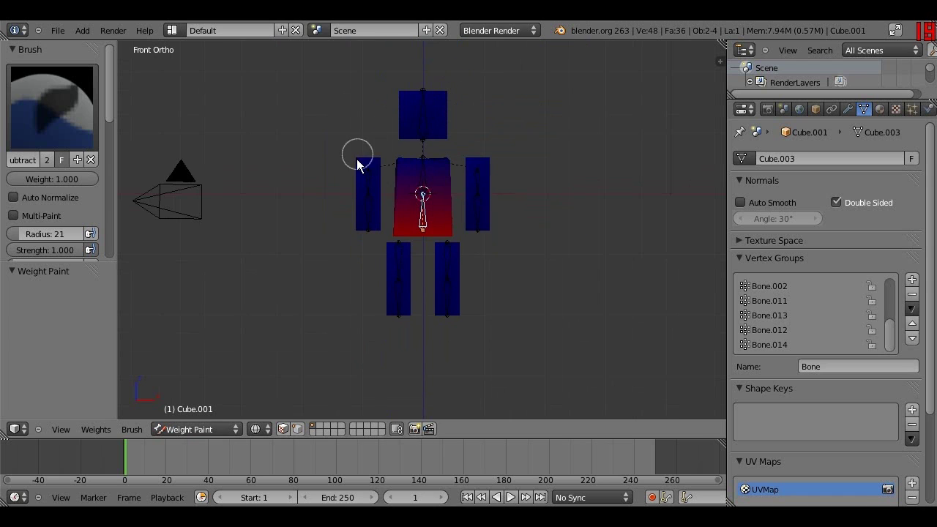
pyautogui.scroll(5, 401, 268)
pyautogui.press('r')
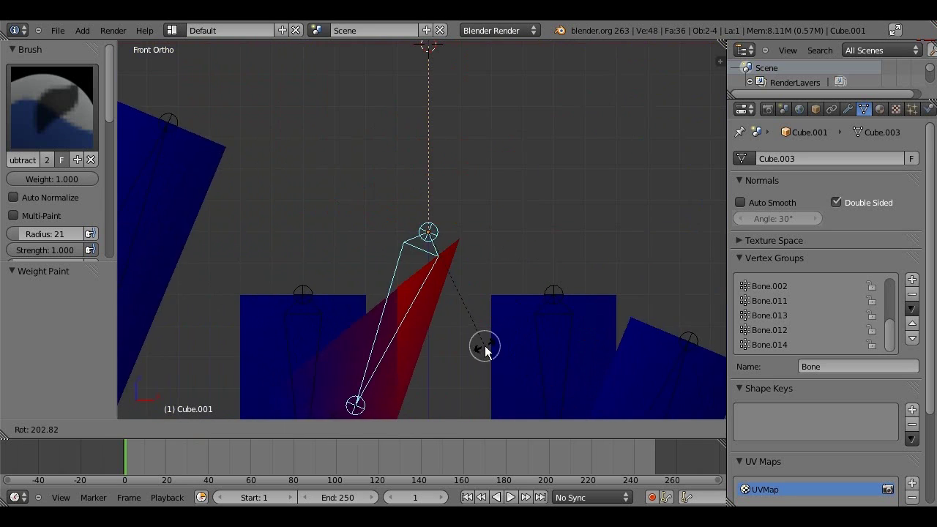
pyautogui.rightClick(485, 349)
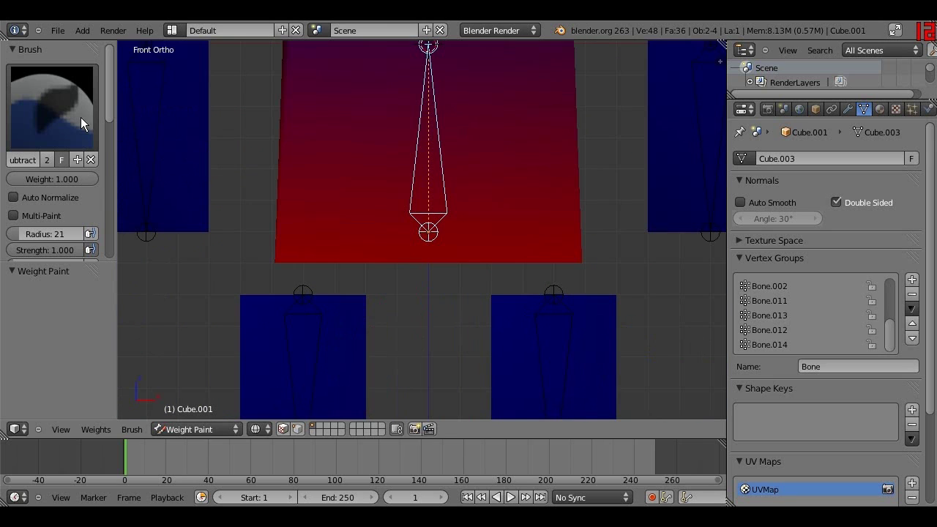
# Step: Select the -X upper leg bone and subtract its weight along the torso's bottom edge
pyautogui.rightClick(313, 333)
pyautogui.scroll(-2, 323, 322)
pyautogui.keyDown('shift'); pyautogui.moveTo(350, 280); pyautogui.dragTo(325, 227, button='middle'); pyautogui.keyUp('shift')
pyautogui.scroll(1, 310, 184)
pyautogui.scroll(-6, 314, 195)
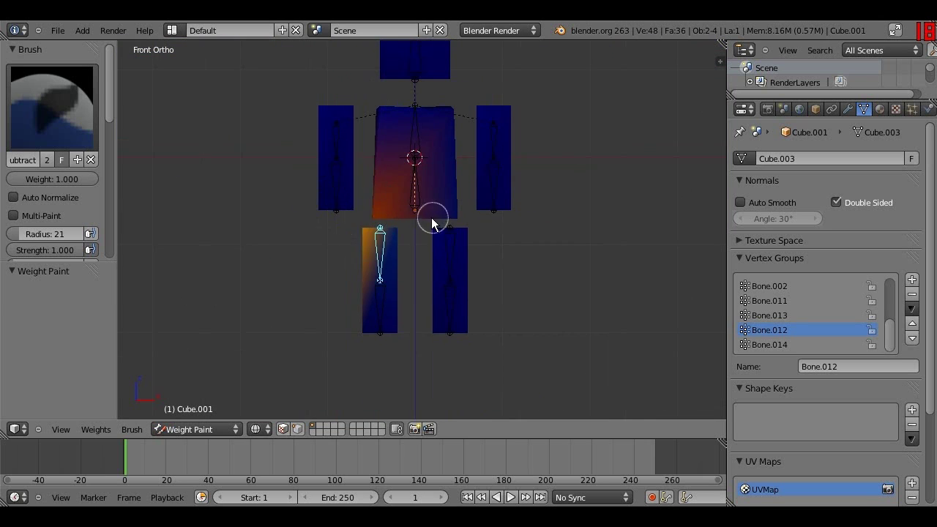
pyautogui.scroll(4, 333, 207)
pyautogui.scroll(2, 333, 207)
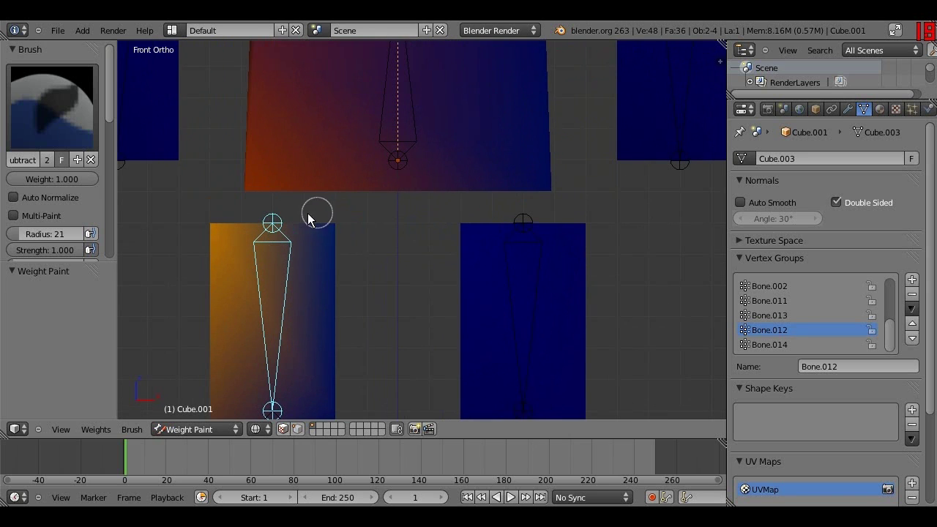
pyautogui.click(67, 137)
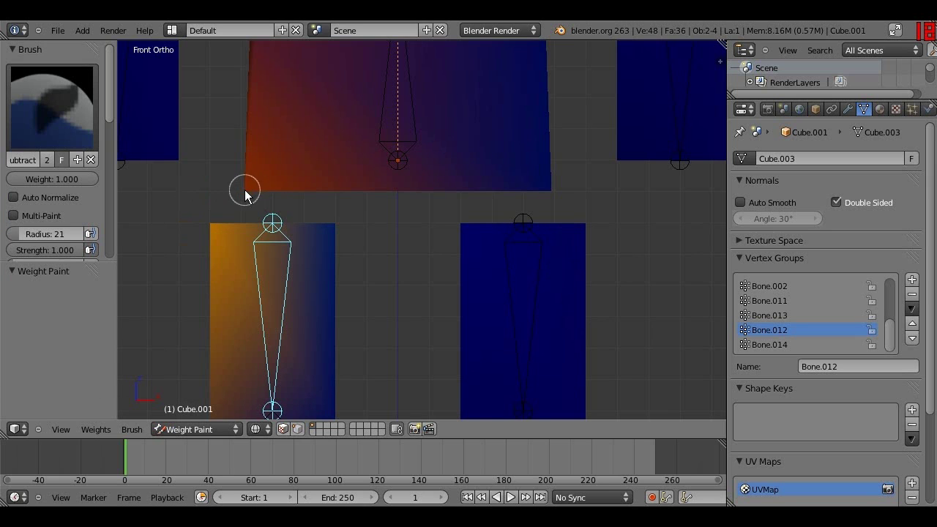
pyautogui.moveTo(247, 188)
pyautogui.mouseDown()
pyautogui.moveTo(274, 153)
pyautogui.moveTo(469, 171)
pyautogui.moveTo(546, 197)
pyautogui.mouseUp()
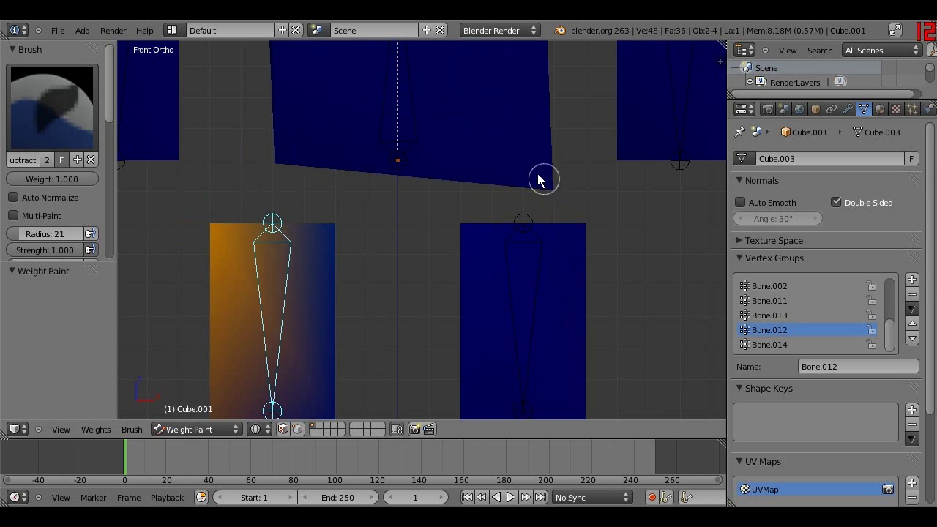
# Step: Subtract the -X upper leg bone's weight at the torso's upper -X corner
pyautogui.scroll(-6, 407, 156)
pyautogui.moveTo(364, 93)
pyautogui.mouseDown()
pyautogui.moveTo(464, 83)
pyautogui.moveTo(370, 89)
pyautogui.mouseUp()
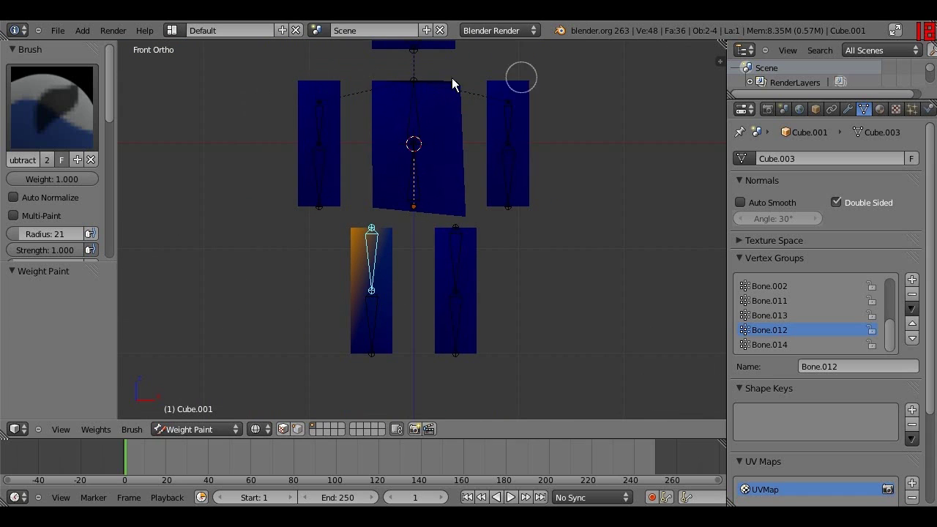
pyautogui.scroll(-3, 456, 167)
pyautogui.scroll(4, 454, 165)
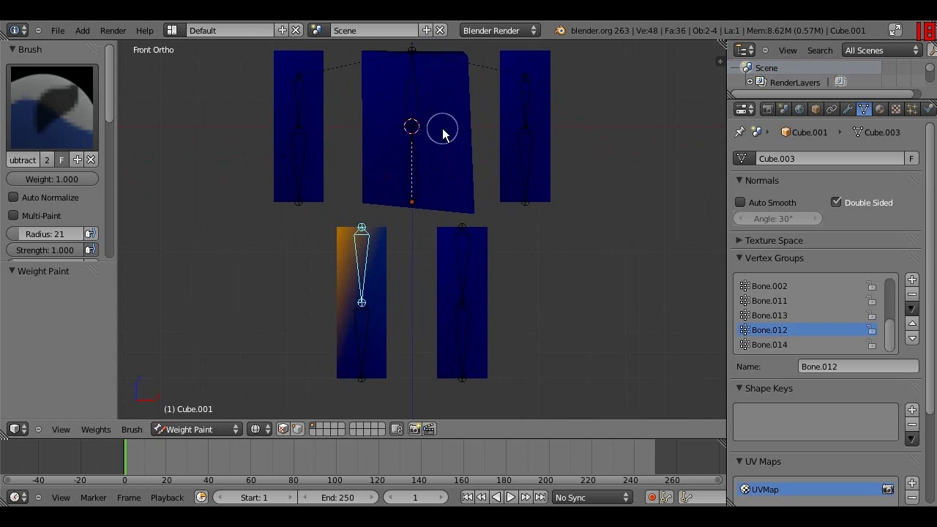
# Step: Test-rotate the -X upper leg bone in front view to check its influence on the torso, and cancel the rotation
pyautogui.keyDown('shift'); pyautogui.moveTo(443, 130); pyautogui.dragTo(411, 253, button='middle'); pyautogui.keyUp('shift')
pyautogui.scroll(3, 411, 248)
pyautogui.keyDown('shift'); pyautogui.moveTo(449, 162); pyautogui.dragTo(428, 215, button='middle'); pyautogui.keyUp('shift')
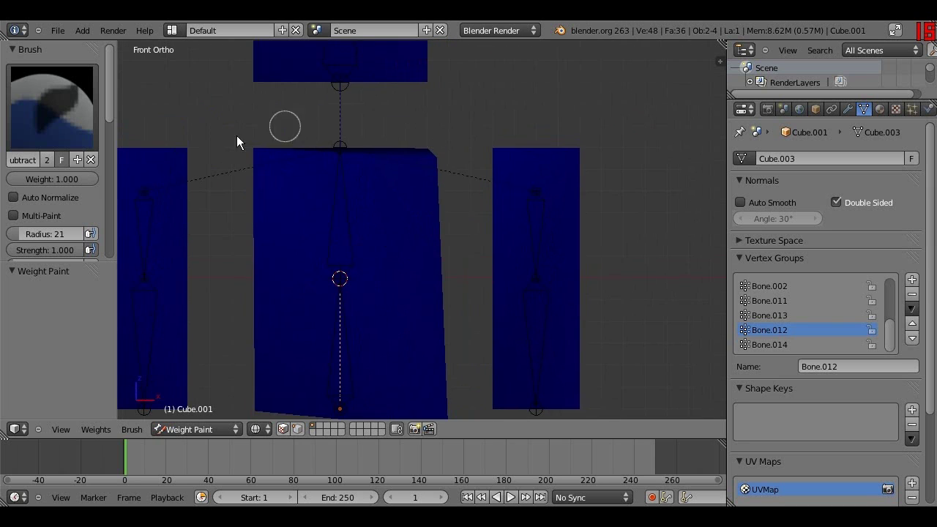
pyautogui.scroll(-4, 418, 191)
pyautogui.press('r')
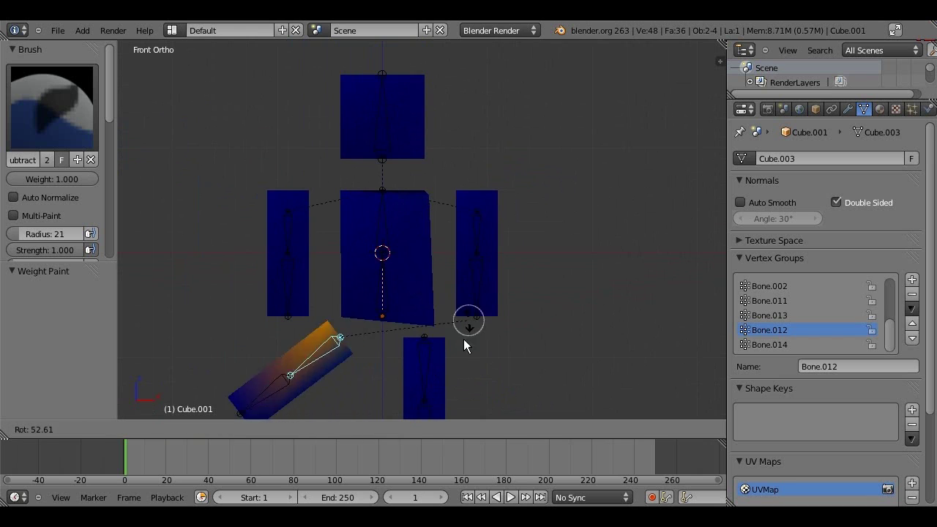
pyautogui.rightClick(389, 327)
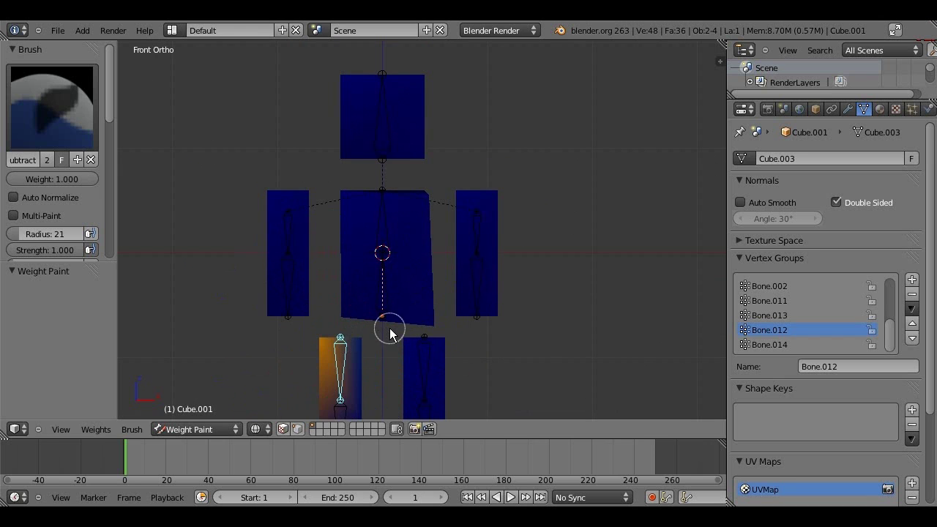
# Step: Switch to the Add brush and paint the -X upper leg bone's weight onto the front top corners of its leg
pyautogui.keyDown('shift'); pyautogui.moveTo(376, 285); pyautogui.dragTo(471, 136, button='middle'); pyautogui.keyUp('shift')
pyautogui.scroll(6, 471, 168)
pyautogui.keyDown('shift'); pyautogui.moveTo(399, 186); pyautogui.dragTo(349, 263, button='middle'); pyautogui.keyUp('shift')
pyautogui.click(51, 106)
pyautogui.click(42, 194)
pyautogui.moveTo(336, 172); pyautogui.dragTo(318, 171)
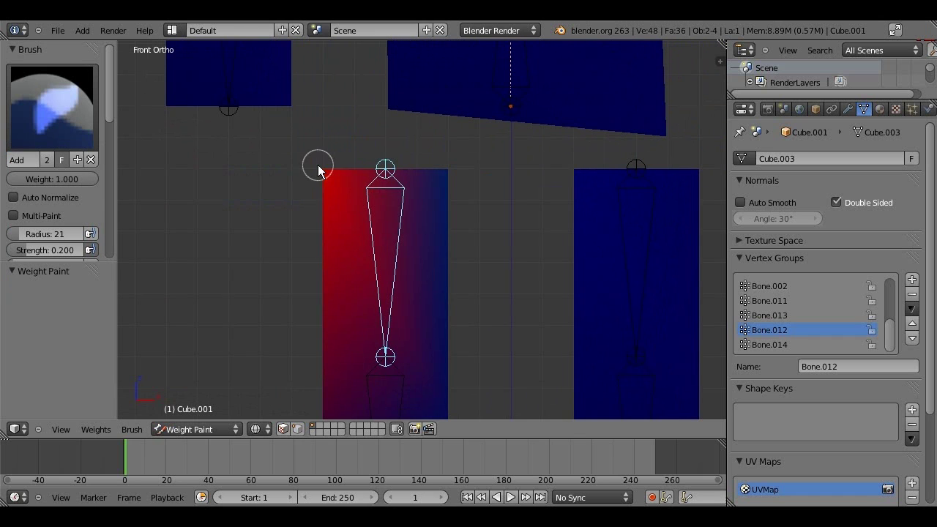
pyautogui.moveTo(453, 174); pyautogui.dragTo(447, 169)
# Step: Add the -X upper leg bone's weight to the remaining top corners of its leg, and return to front view
pyautogui.moveTo(447, 169); pyautogui.dragTo(436, 195, button='middle')
pyautogui.click(327, 151)
pyautogui.moveTo(429, 139); pyautogui.dragTo(430, 117, button='middle')
pyautogui.moveTo(439, 158); pyautogui.dragTo(443, 161)
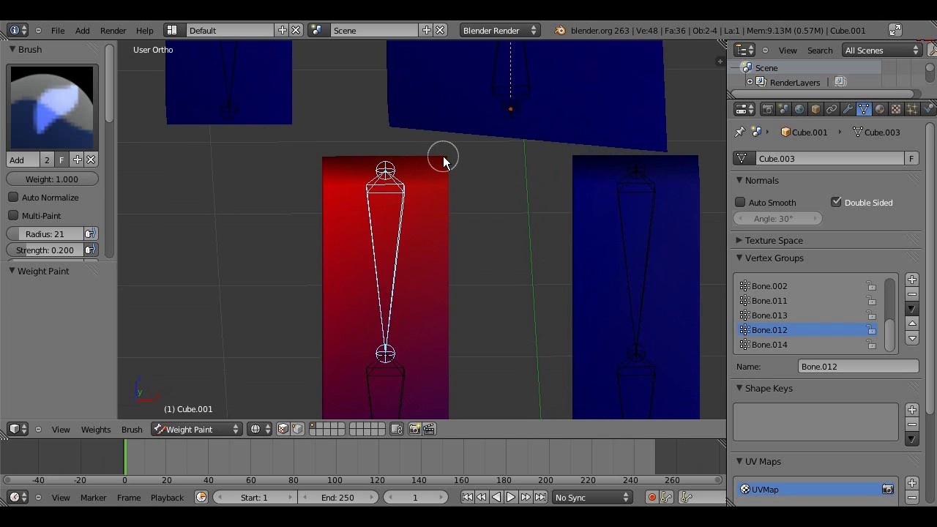
pyautogui.press('KP_1')
# Step: Select the +X upper leg bone and remove its weight from the torso's bottom edge with the Subtract brush
pyautogui.scroll(-3, 490, 163)
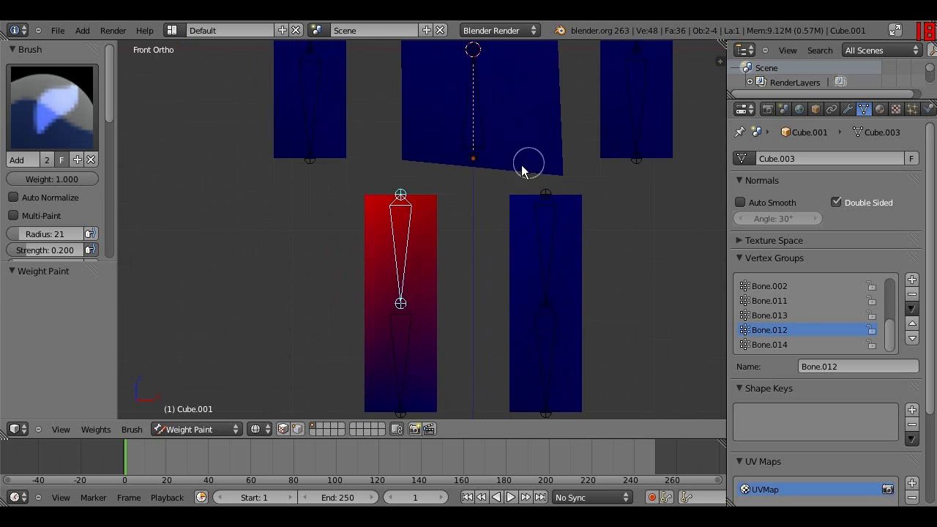
pyautogui.keyDown('shift'); pyautogui.moveTo(499, 166); pyautogui.dragTo(375, 174, button='middle'); pyautogui.keyUp('shift')
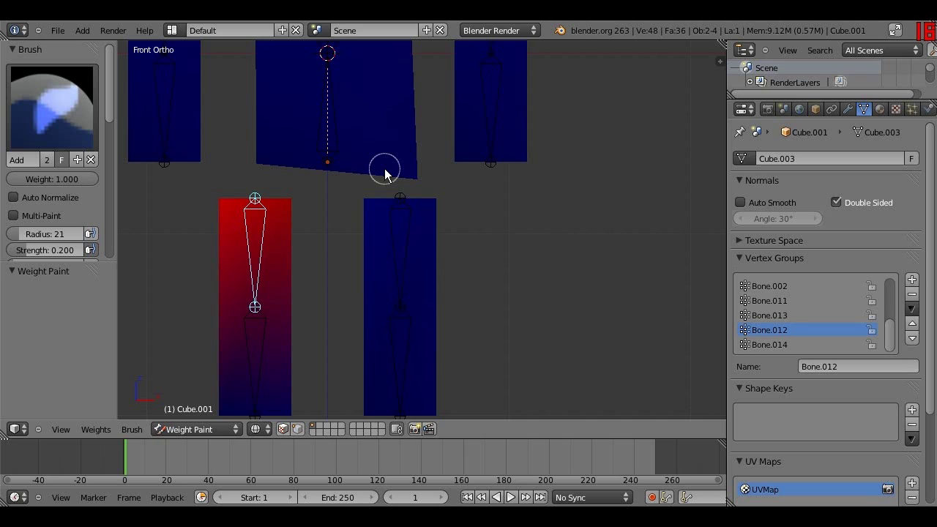
pyautogui.rightClick(400, 211)
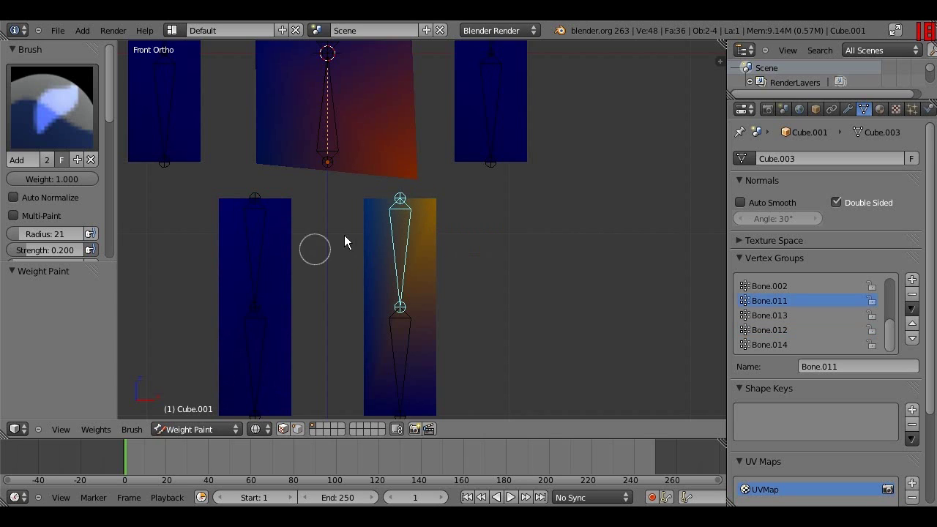
pyautogui.click(22, 125)
pyautogui.click(64, 250)
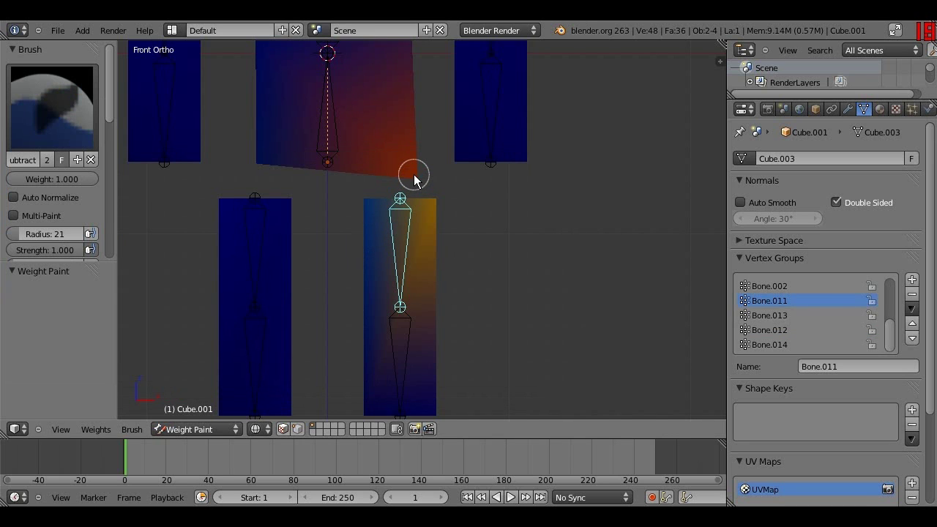
pyautogui.moveTo(414, 180); pyautogui.dragTo(385, 153)
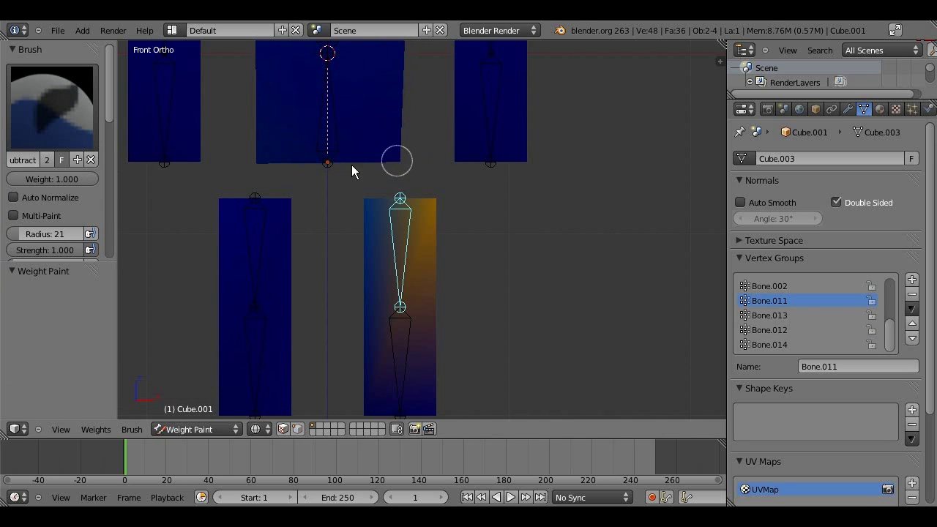
# Step: Test-rotate the +X and -X upper leg bones in turn to check that the torso is unaffected, cancelling each rotation
pyautogui.scroll(-4, 277, 154)
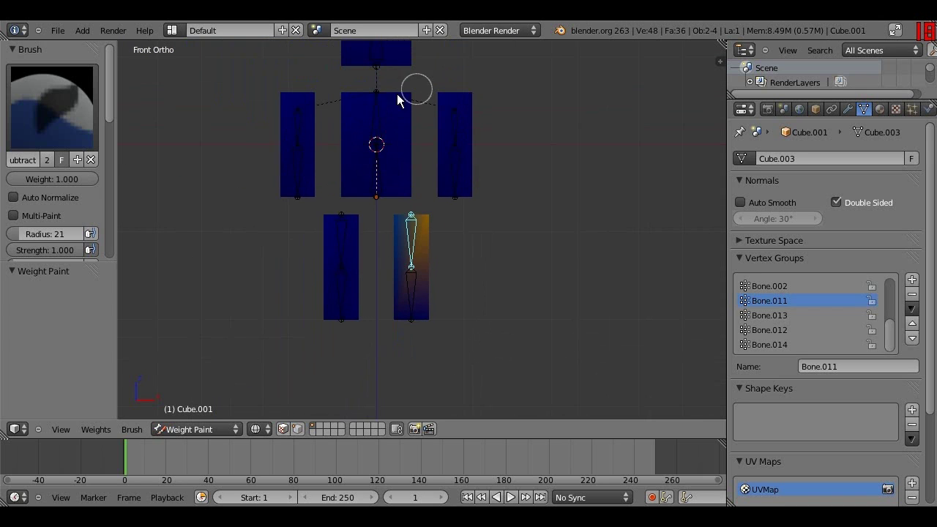
pyautogui.scroll(5, 439, 205)
pyautogui.keyDown('shift'); pyautogui.moveTo(392, 147); pyautogui.dragTo(478, 409, button='middle'); pyautogui.keyUp('shift')
pyautogui.scroll(2, 443, 343)
pyautogui.scroll(1, 440, 341)
pyautogui.scroll(-6, 130, 192)
pyautogui.press('r')
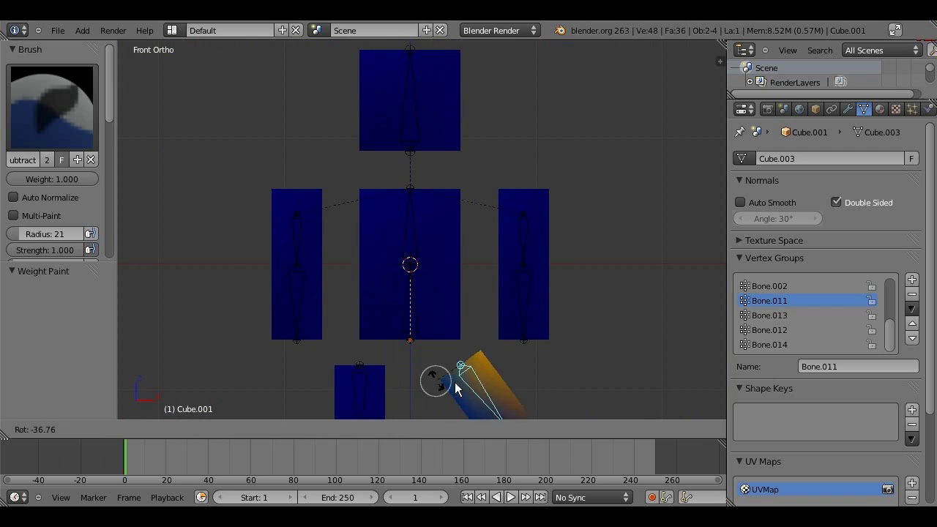
pyautogui.rightClick(510, 371)
pyautogui.rightClick(367, 385)
pyautogui.press('r')
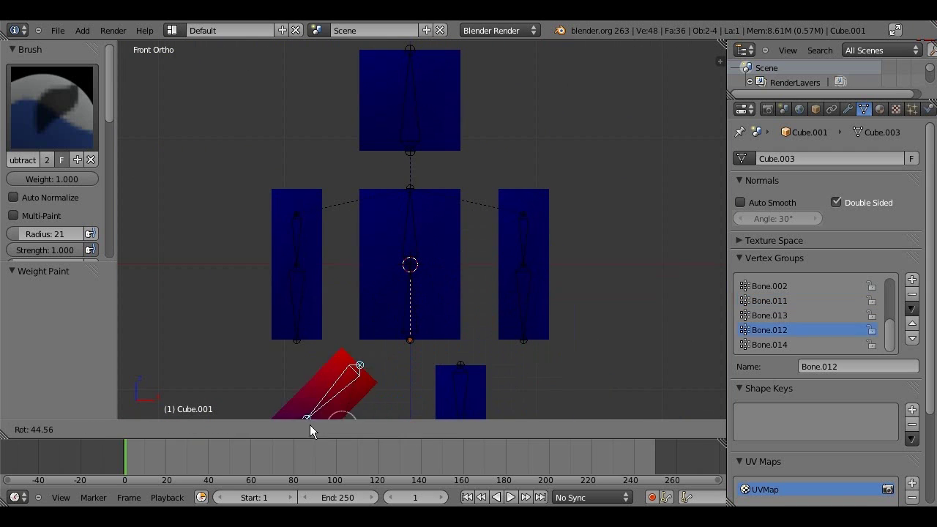
pyautogui.rightClick(285, 326)
# Step: Inspect the -X upper arm bone's weights, and test-rotate the +X upper arm, head and upper torso bones, cancelling each rotation
pyautogui.rightClick(293, 228)
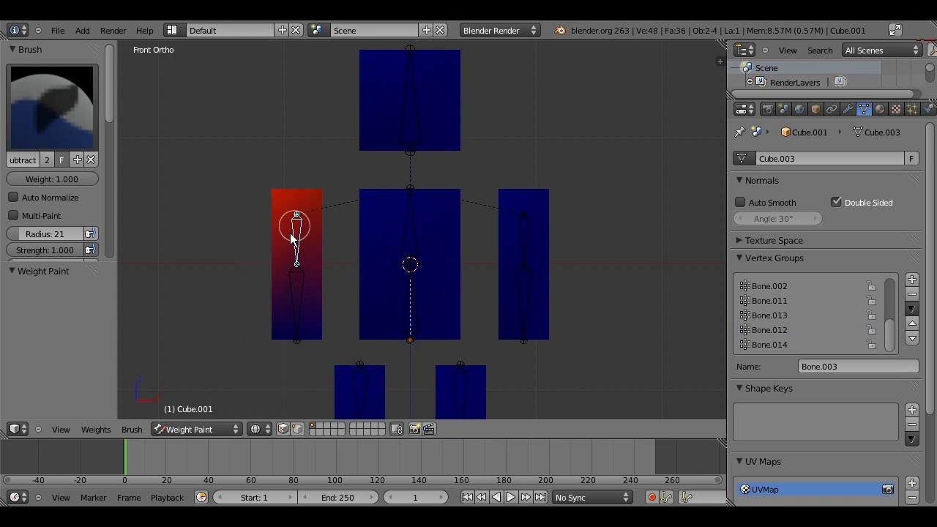
pyautogui.rightClick(522, 225)
pyautogui.press('r')
pyautogui.press('Escape')
pyautogui.rightClick(419, 132)
pyautogui.press('r')
pyautogui.press('Escape')
pyautogui.rightClick(410, 215)
pyautogui.press('r')
pyautogui.press('Escape')
# Step: Select the +X upper leg bone and paint its weight onto the front top corners of its leg with the Add brush
pyautogui.scroll(-2, 475, 263)
pyautogui.scroll(5, 475, 259)
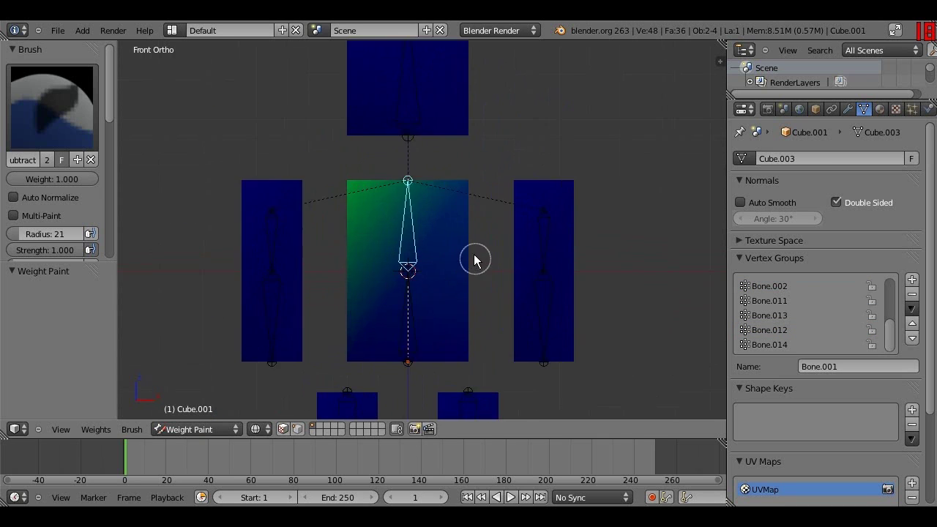
pyautogui.keyDown('shift'); pyautogui.moveTo(582, 325); pyautogui.dragTo(457, 41, button='middle'); pyautogui.keyUp('shift')
pyautogui.rightClick(362, 245)
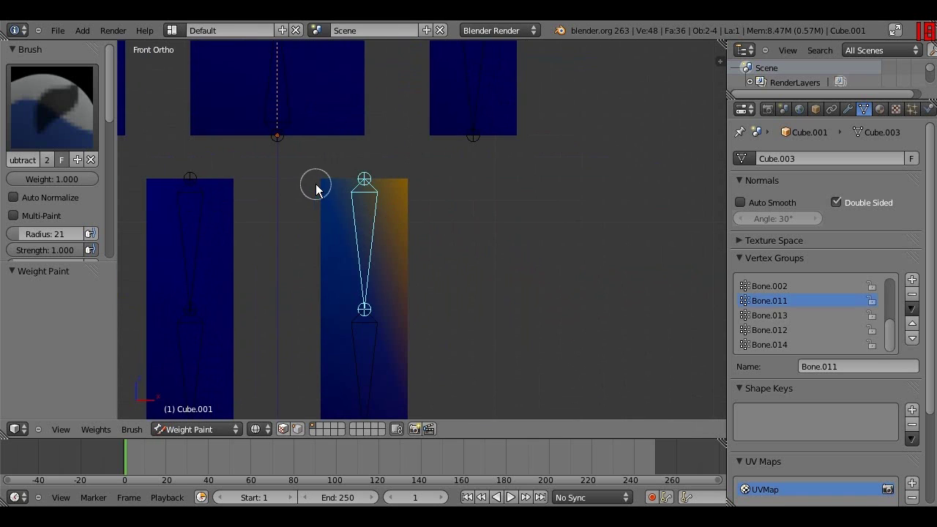
pyautogui.press('r')
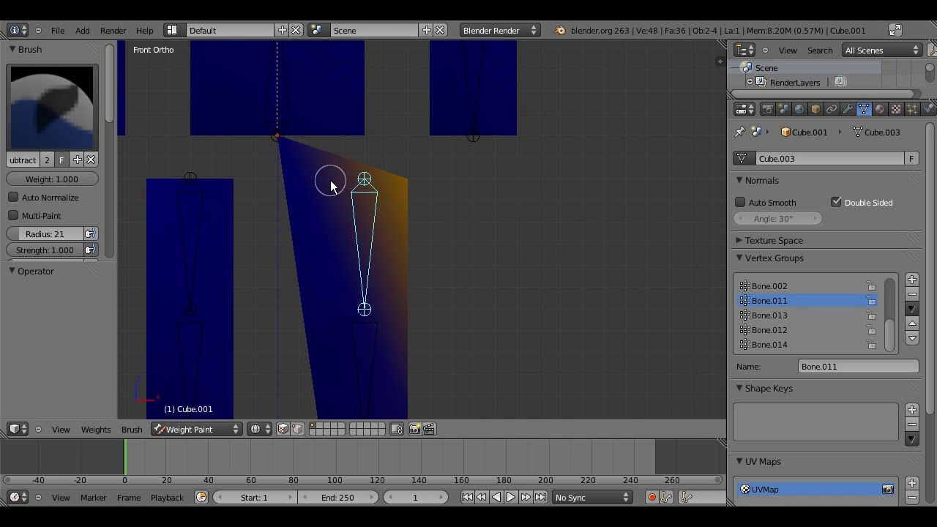
pyautogui.press('Escape')
pyautogui.click(89, 112)
pyautogui.click(44, 198)
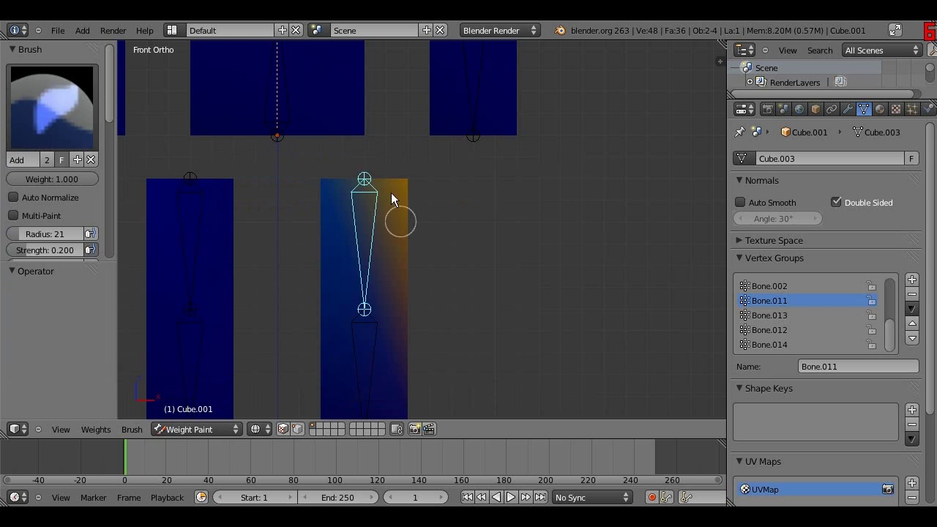
pyautogui.moveTo(319, 180); pyautogui.dragTo(399, 183)
# Step: Add the +X upper leg bone's weight to the remaining top corners of its leg, and return to front view
pyautogui.moveTo(398, 181); pyautogui.dragTo(409, 202, button='middle')
pyautogui.moveTo(343, 176); pyautogui.dragTo(404, 174)
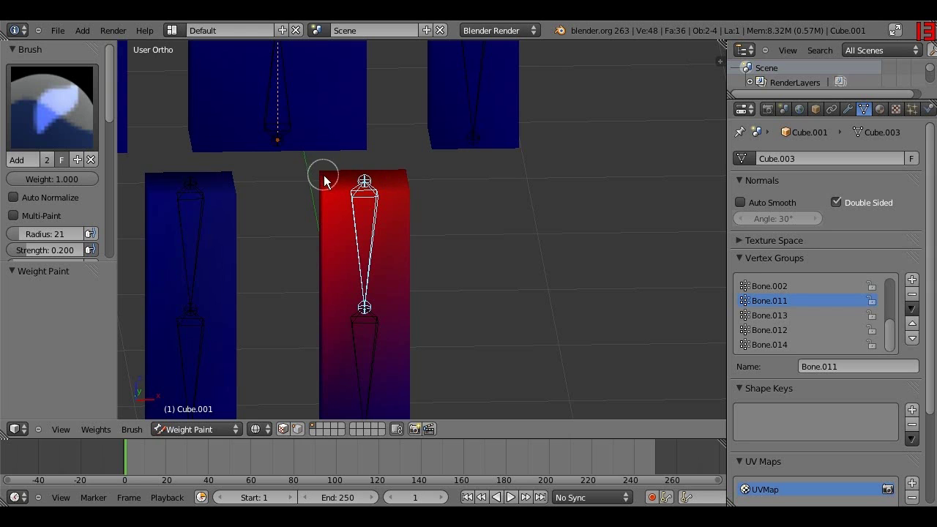
pyautogui.scroll(-6, 325, 205)
pyautogui.press('KP_1')
# Step: Select the +X leg's lower and upper bones in turn to inspect their weights
pyautogui.scroll(3, 374, 271)
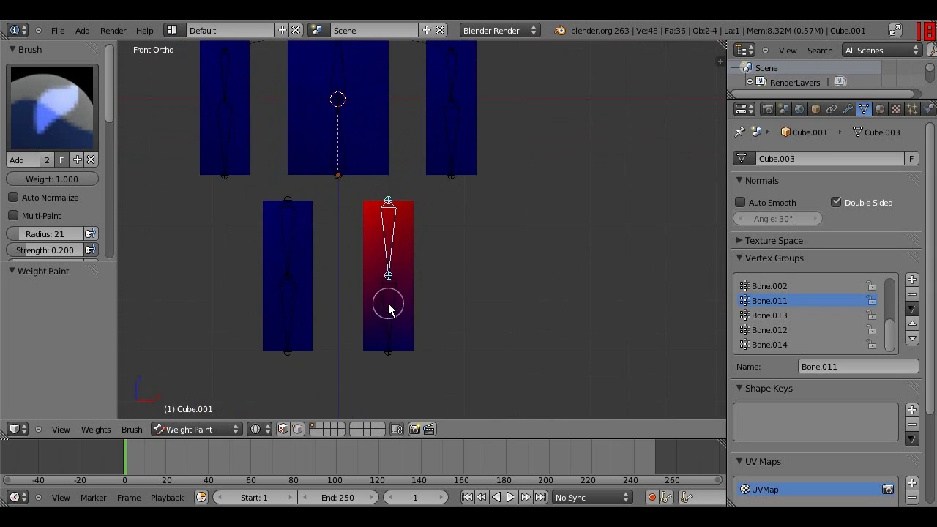
pyautogui.rightClick(388, 304)
pyautogui.rightClick(391, 243)
# Step: Select the upper torso bone and add its weight along the torso's top edge, checking it from several angles
pyautogui.keyDown('shift'); pyautogui.moveTo(359, 168); pyautogui.dragTo(376, 314, button='middle'); pyautogui.keyUp('shift')
pyautogui.scroll(2, 335, 209)
pyautogui.rightClick(330, 210)
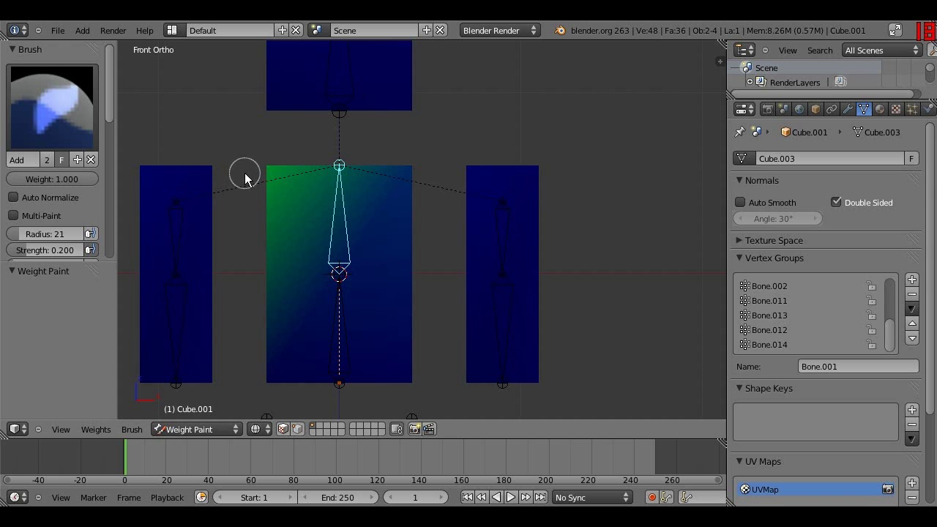
pyautogui.scroll(3, 307, 257)
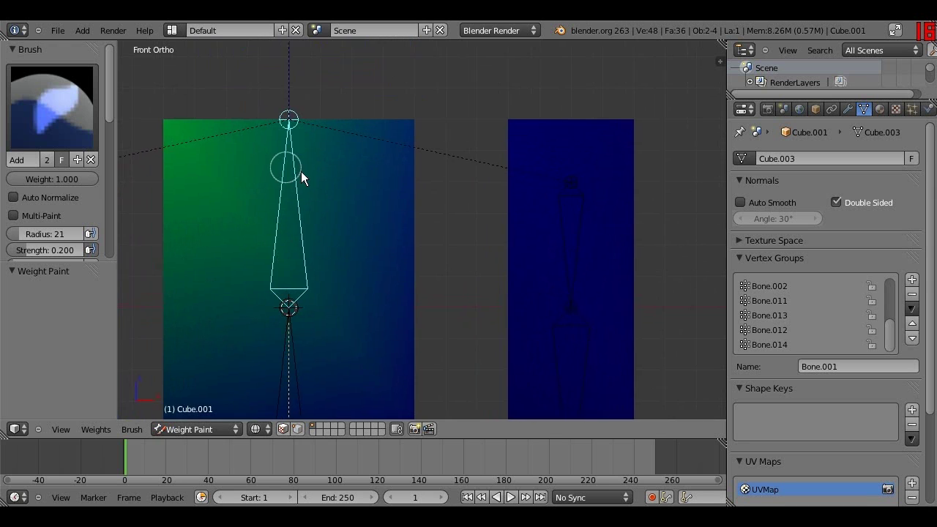
pyautogui.keyDown('shift'); pyautogui.moveTo(301, 178); pyautogui.dragTo(442, 203, button='middle'); pyautogui.keyUp('shift')
pyautogui.scroll(-3, 438, 231)
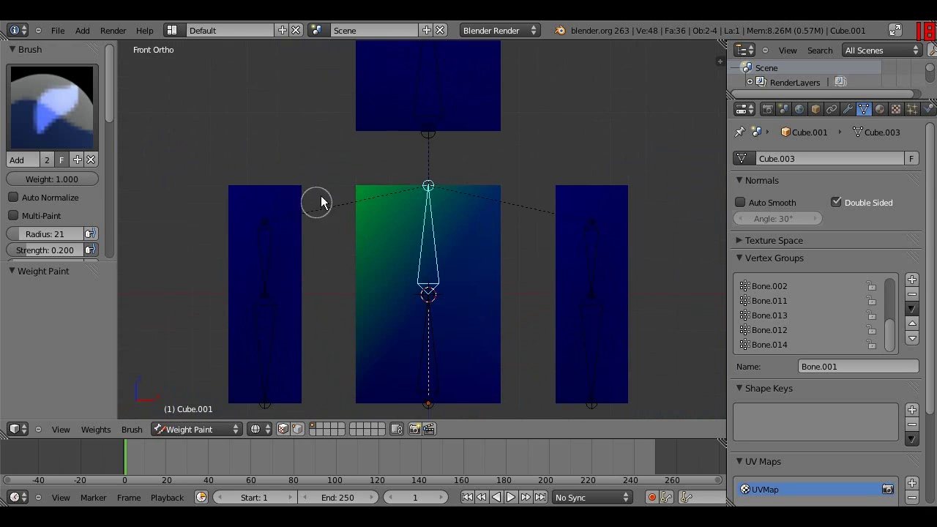
pyautogui.click(354, 189)
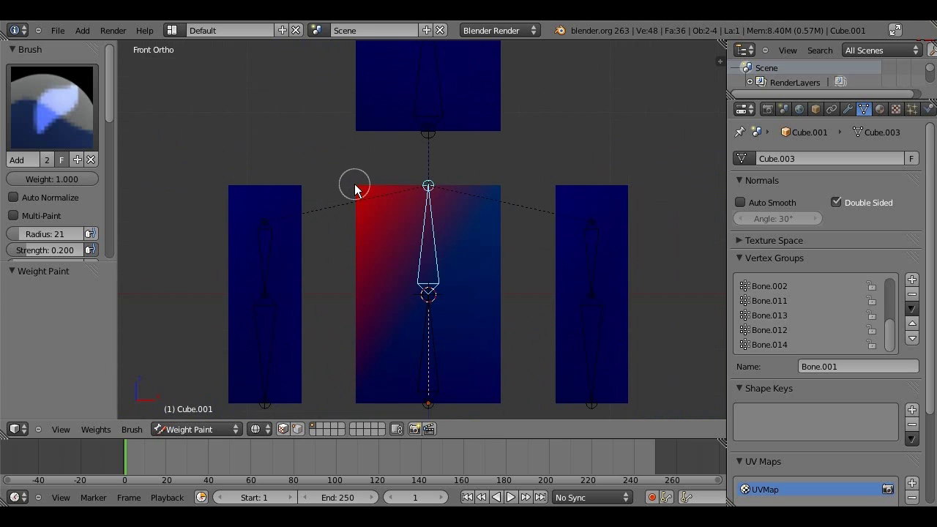
pyautogui.click(502, 190)
pyautogui.click(503, 193)
pyautogui.moveTo(502, 192); pyautogui.dragTo(485, 209, button='middle')
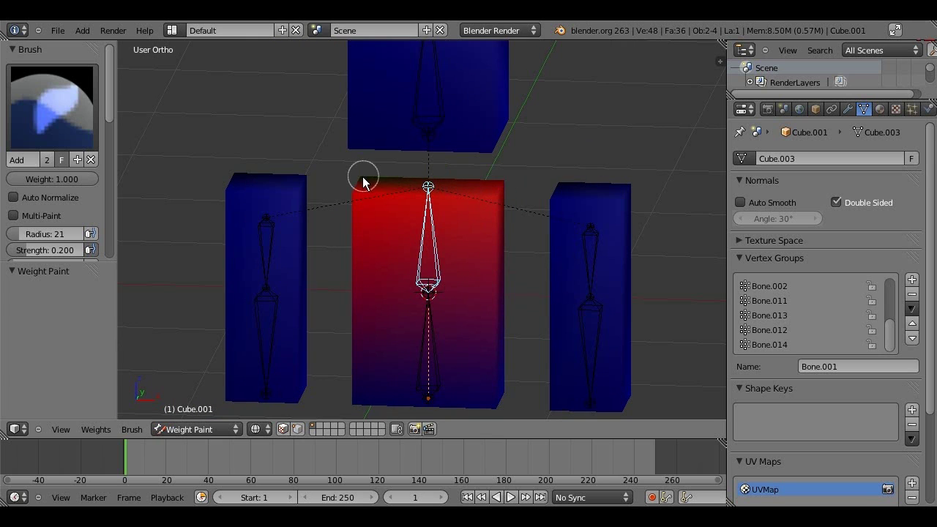
pyautogui.moveTo(359, 184); pyautogui.dragTo(468, 175, button='middle')
# Step: Test-rotate the upper torso bone in front view to check how the torso bends, and cancel the rotation
pyautogui.press('KP_1')
pyautogui.press('r')
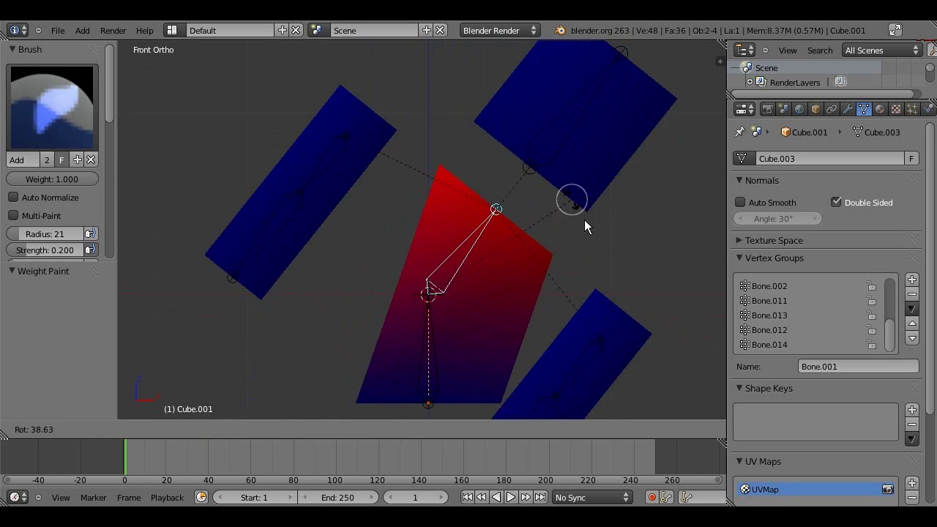
pyautogui.press('r')
pyautogui.press('Escape')
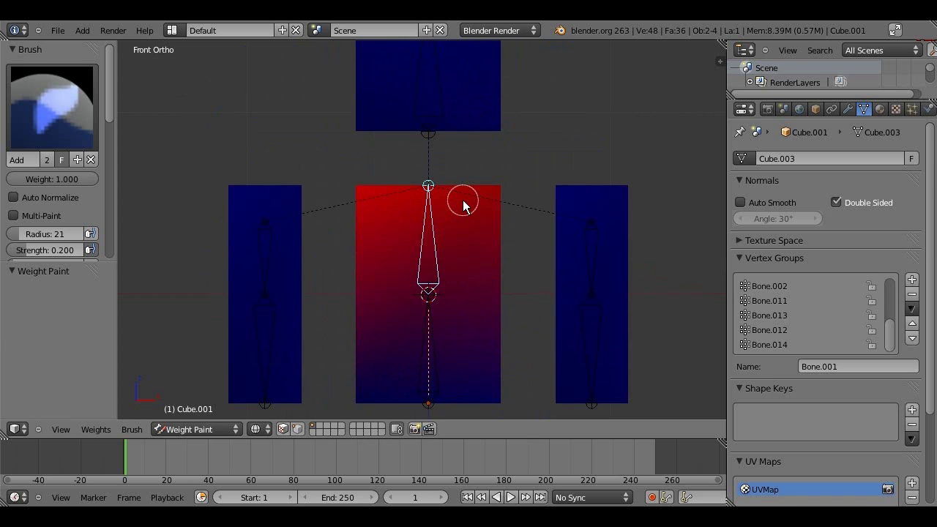
pyautogui.press('r')
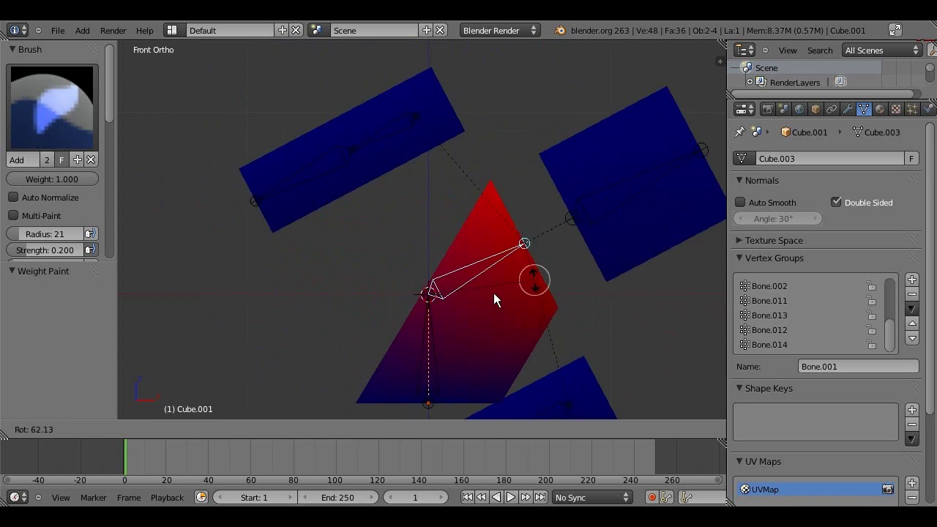
pyautogui.press('Escape')
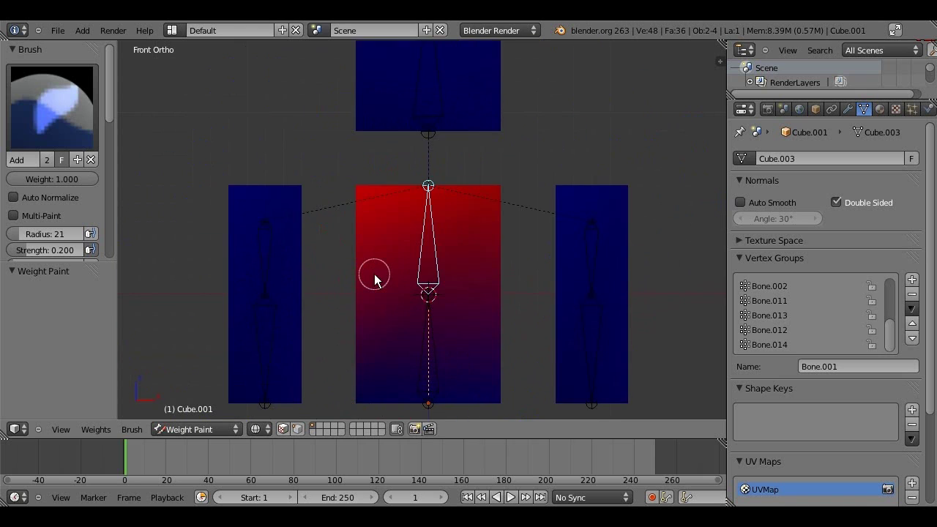
# Step: Switch the character mesh from Weight Paint to Object Mode and into Edit Mode, and look through the mesh tools
pyautogui.scroll(-3, 375, 286)
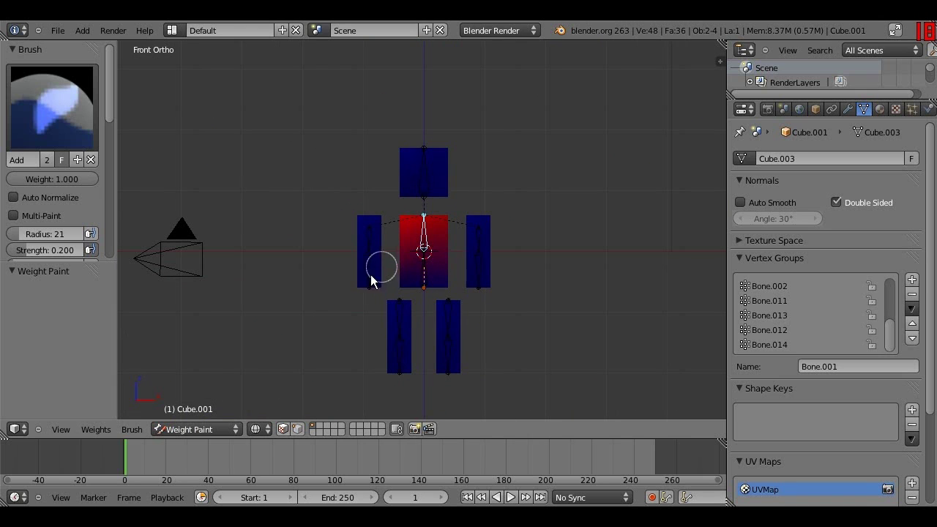
pyautogui.click(178, 430)
pyautogui.click(177, 414)
pyautogui.scroll(1, 468, 249)
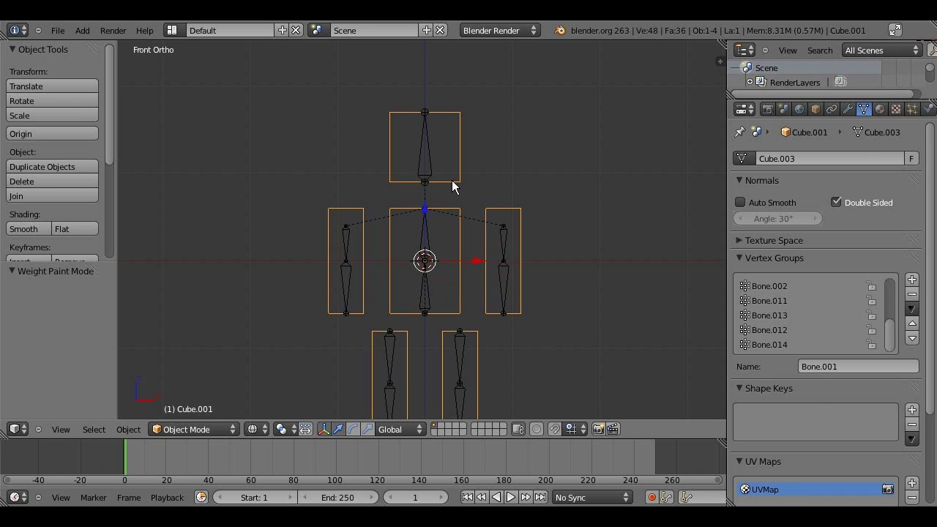
pyautogui.press('Tab')
pyautogui.scroll(3, 470, 153)
pyautogui.keyDown('shift'); pyautogui.scroll(-1, 435, 308); pyautogui.keyUp('shift')
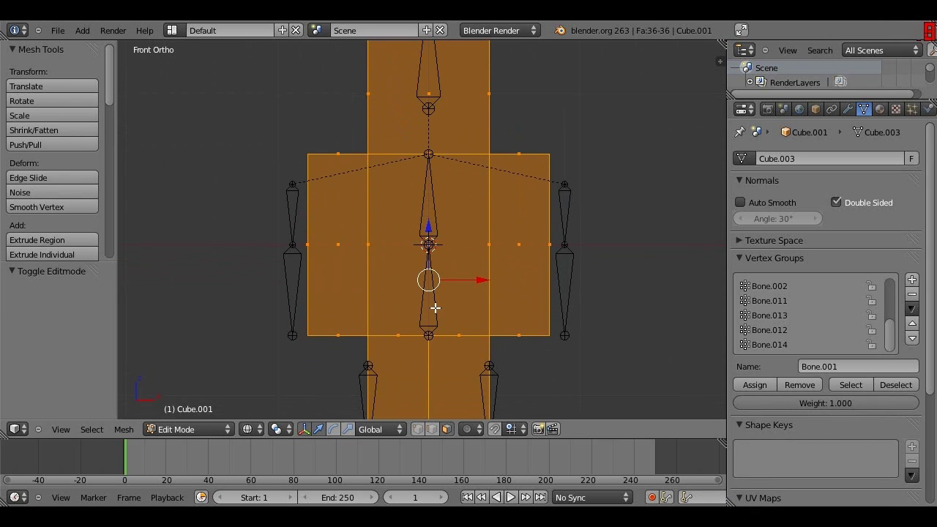
pyautogui.scroll(-4, 68, 179)
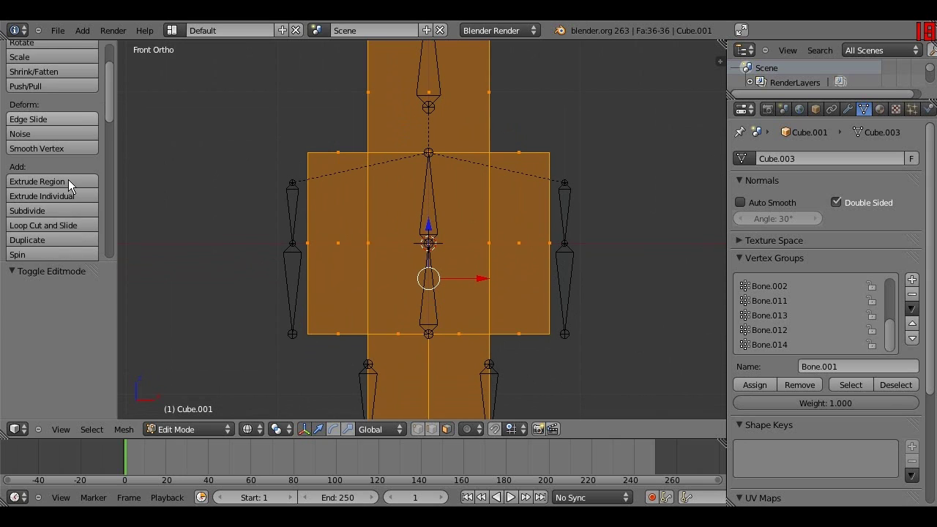
# Step: Add a horizontal loop cut across the middle of the -X arm, without sliding it
pyautogui.scroll(4, 68, 180)
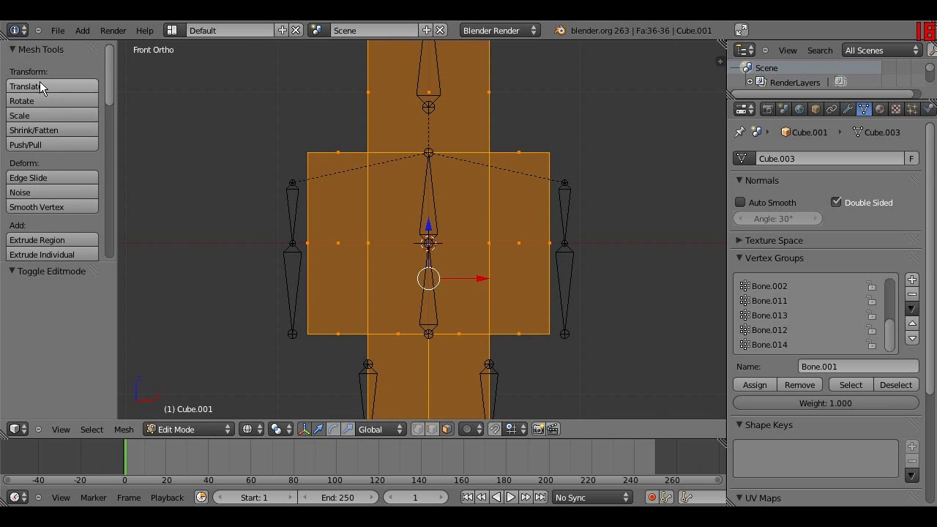
pyautogui.scroll(-5, 45, 164)
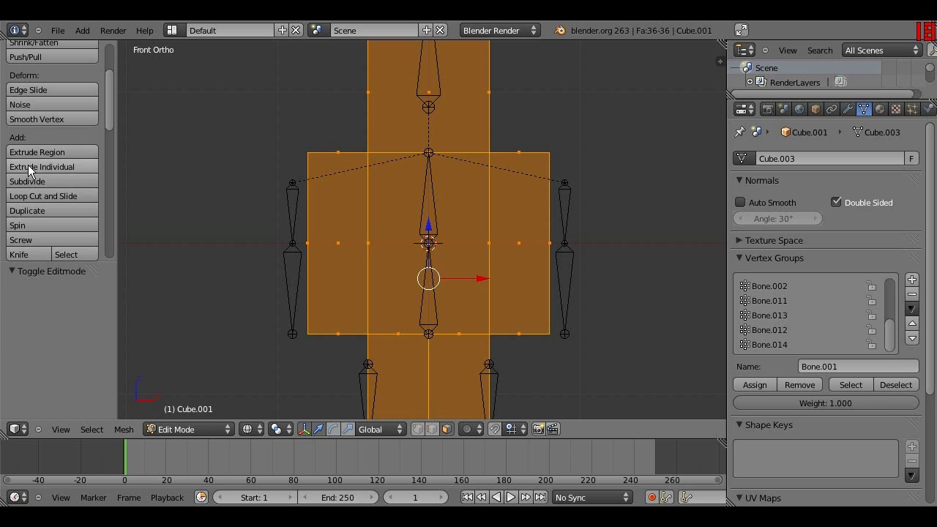
pyautogui.click(32, 194)
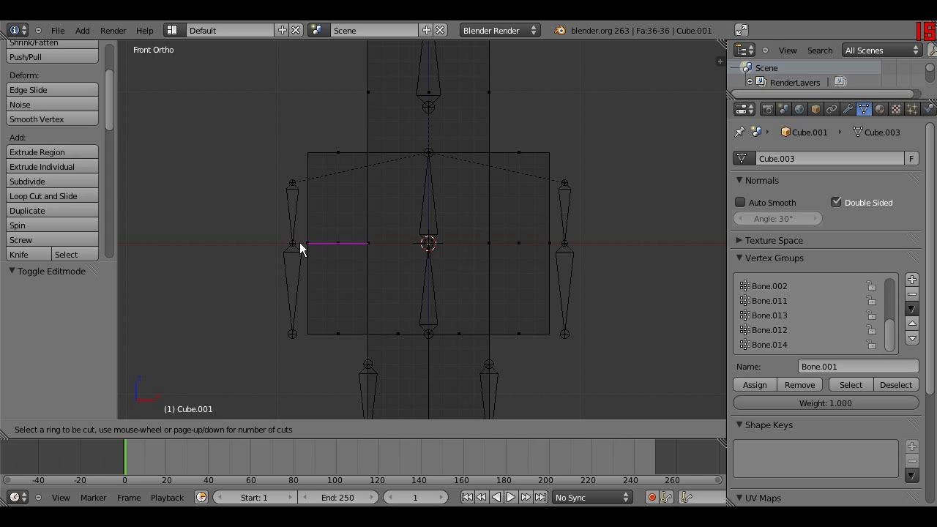
pyautogui.click(299, 242)
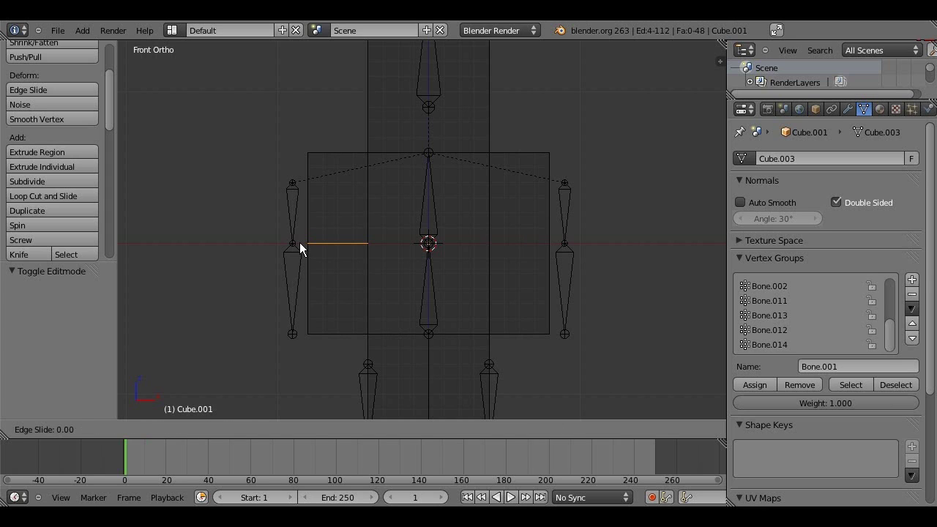
pyautogui.click(300, 243)
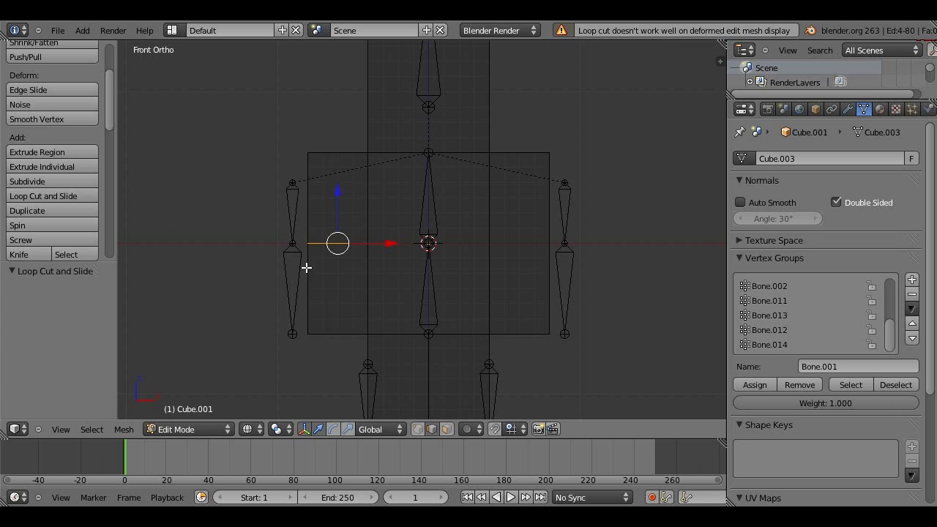
# Step: Add horizontal loop cuts across the middle of the torso and of the +X arm
pyautogui.click(65, 198)
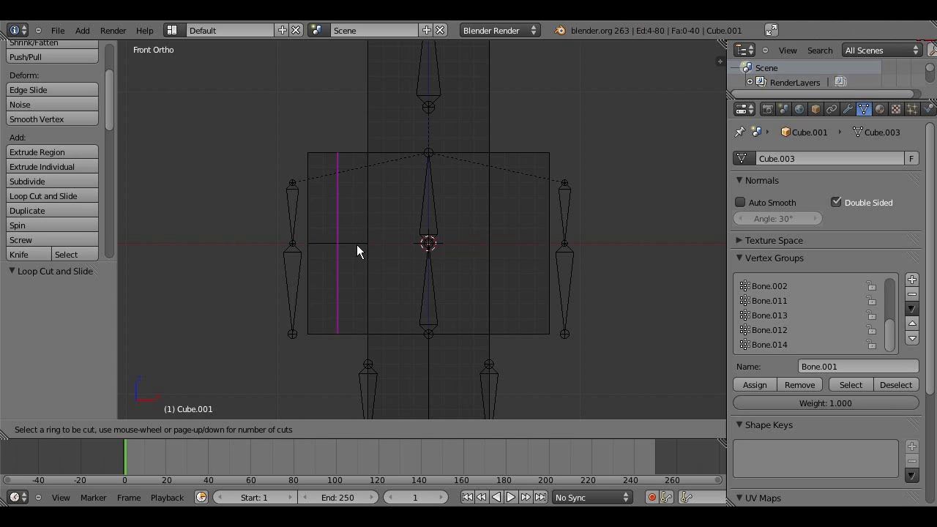
pyautogui.click(384, 239)
pyautogui.rightClick(385, 239)
pyautogui.click(44, 196)
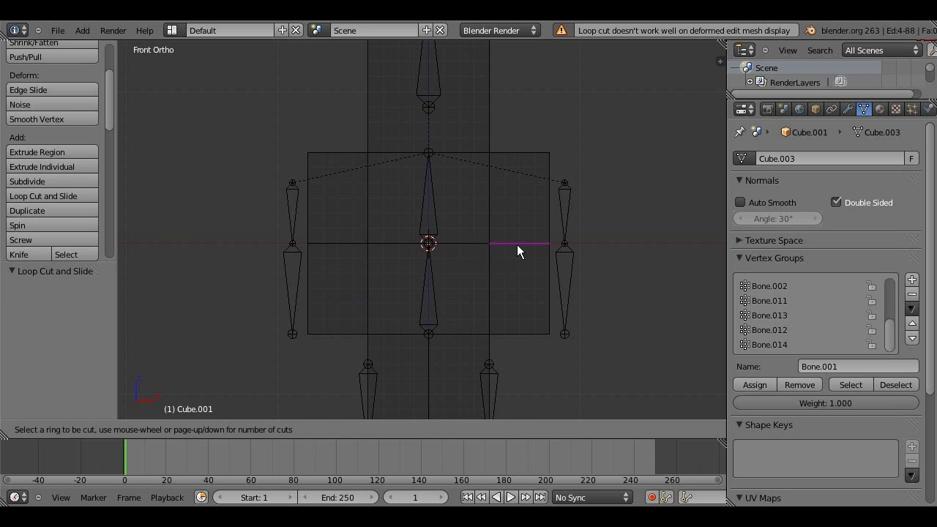
pyautogui.click(516, 245)
pyautogui.rightClick(516, 245)
# Step: Add a horizontal loop cut across the middle of each leg, first the -X leg and then the +X leg
pyautogui.click(46, 199)
pyautogui.click(364, 413)
pyautogui.click(364, 413)
pyautogui.keyDown('shift'); pyautogui.moveTo(387, 365); pyautogui.dragTo(378, 203, button='middle'); pyautogui.keyUp('shift')
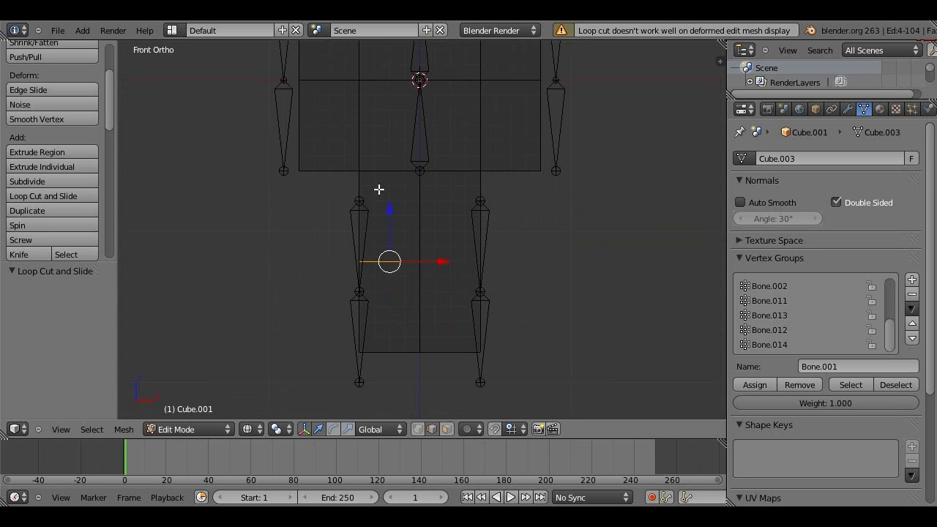
pyautogui.click(14, 197)
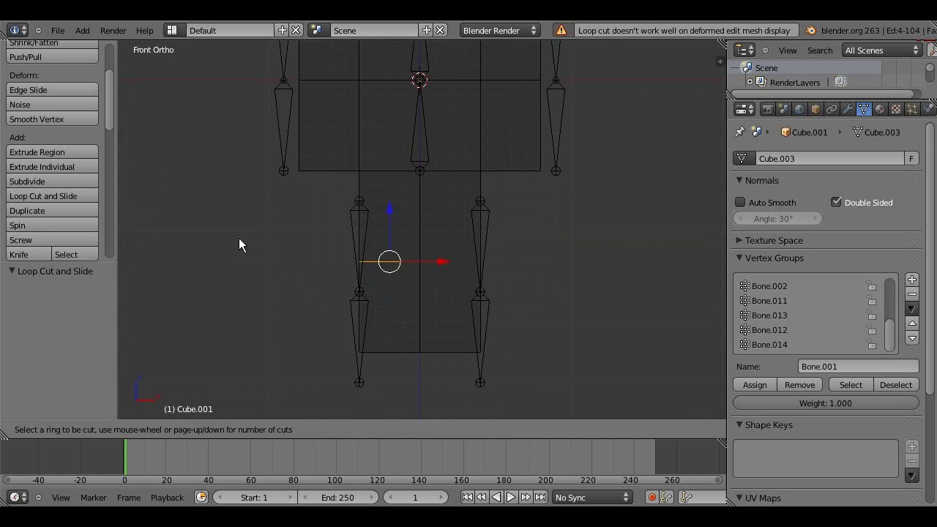
pyautogui.click(478, 263)
pyautogui.click(478, 263)
pyautogui.scroll(-4, 456, 297)
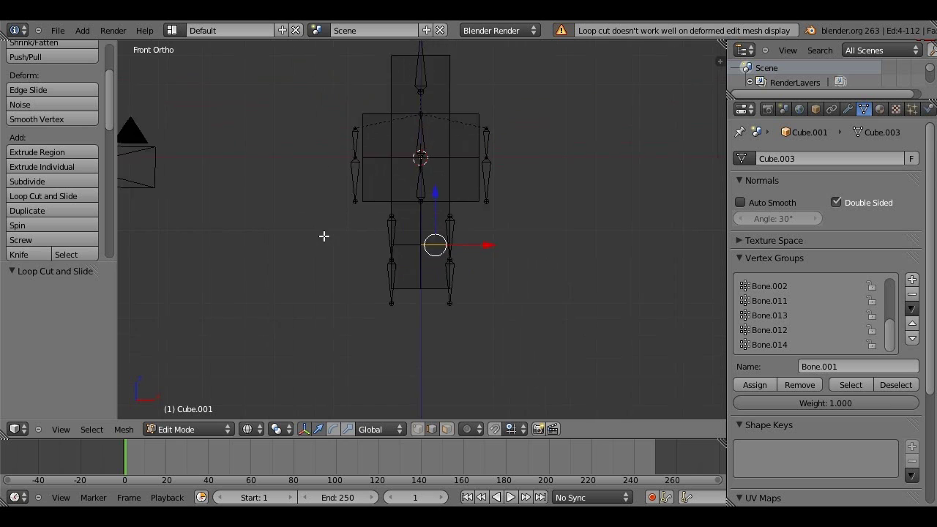
pyautogui.scroll(4, 413, 357)
# Step: Leave Edit Mode, rotate the -X lower leg bone by about -86.5° to test the knee, and switch the view from wireframe to shaded
pyautogui.press('Tab')
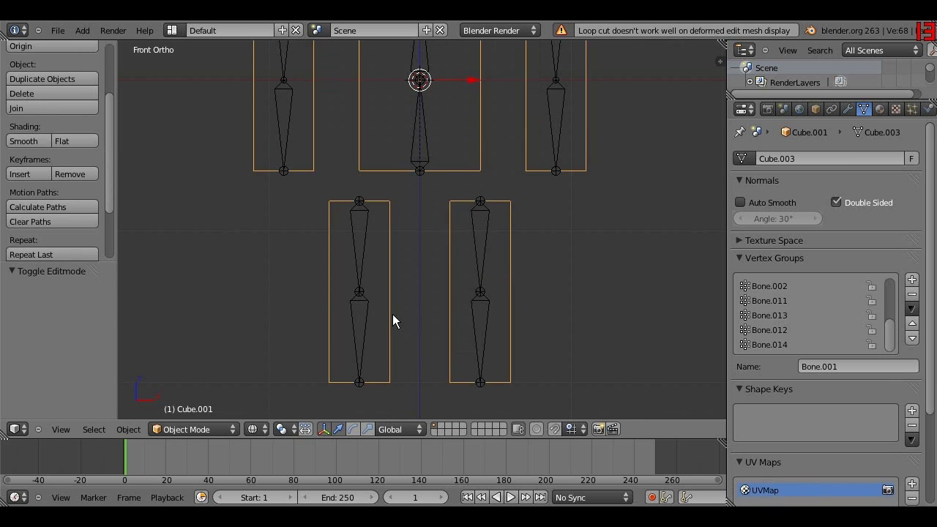
pyautogui.scroll(-3, 393, 318)
pyautogui.rightClick(387, 295)
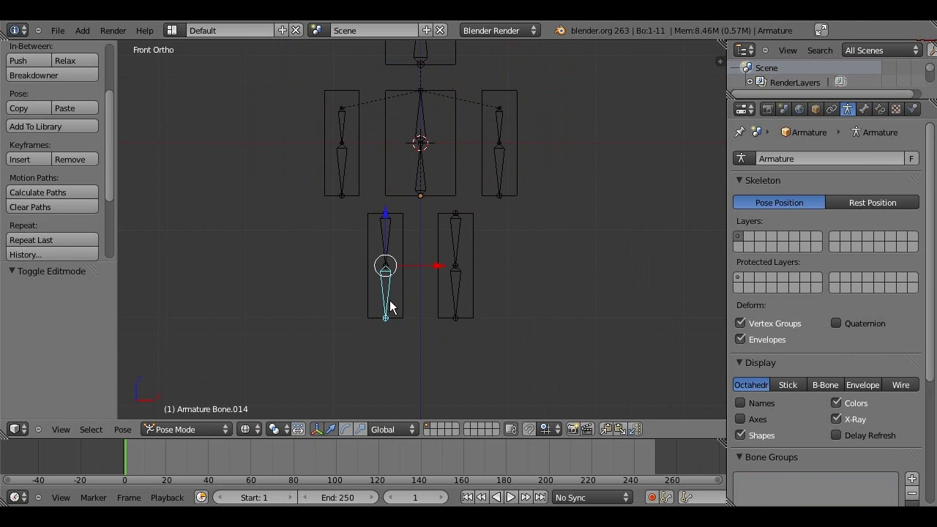
pyautogui.press('r')
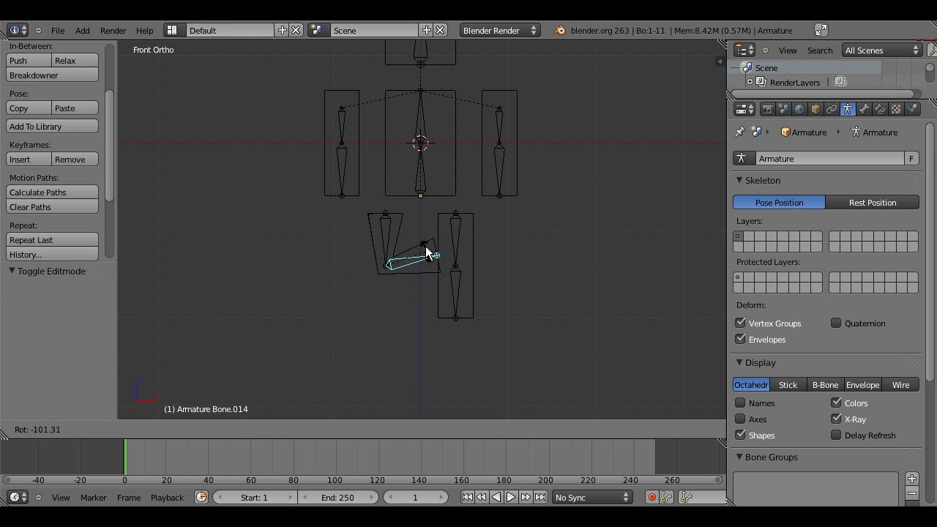
pyautogui.click(432, 262)
pyautogui.scroll(3, 432, 267)
pyautogui.press('z')
pyautogui.scroll(2, 435, 272)
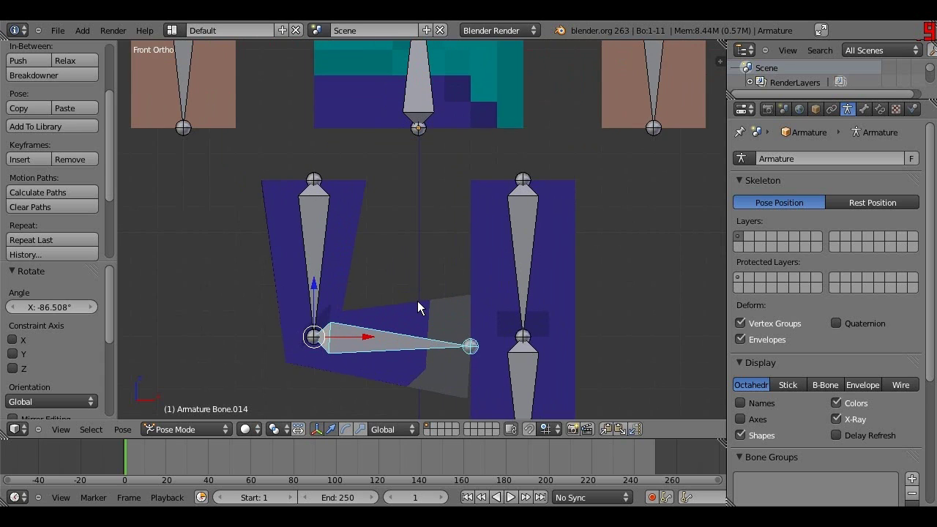
# Step: Rotate the -X lower leg bone 180° to test the opposite knee bend, and undo both test rotations
pyautogui.scroll(-3, 418, 301)
pyautogui.press('r')
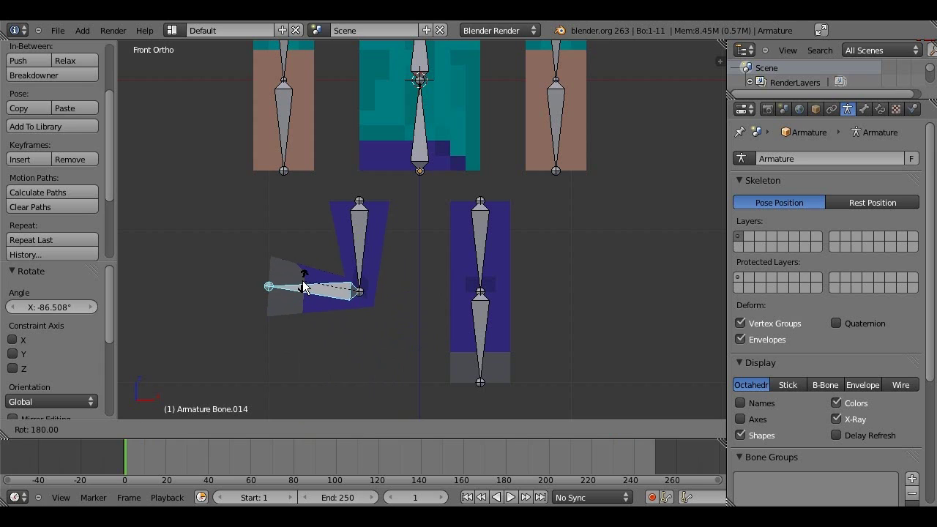
pyautogui.click(303, 281)
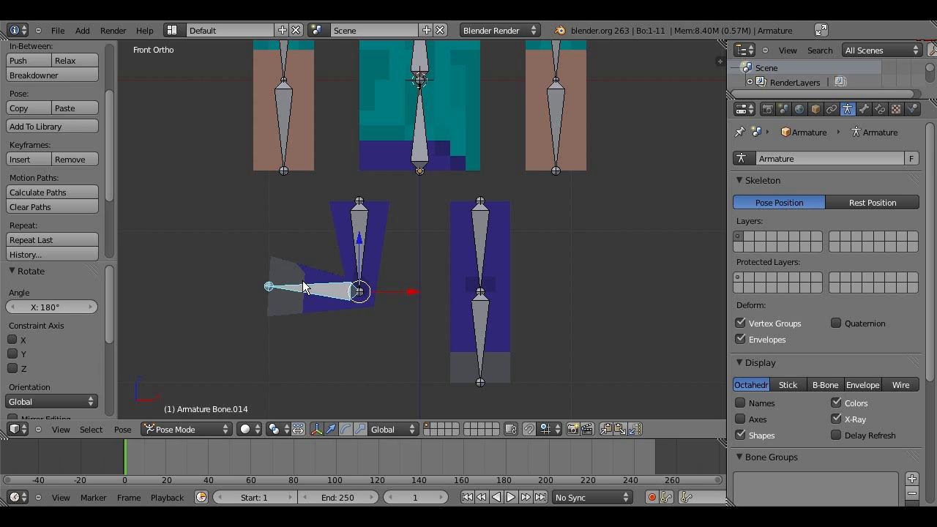
pyautogui.hotkey('ctrl', 'z')
pyautogui.hotkey('ctrl', 'z')
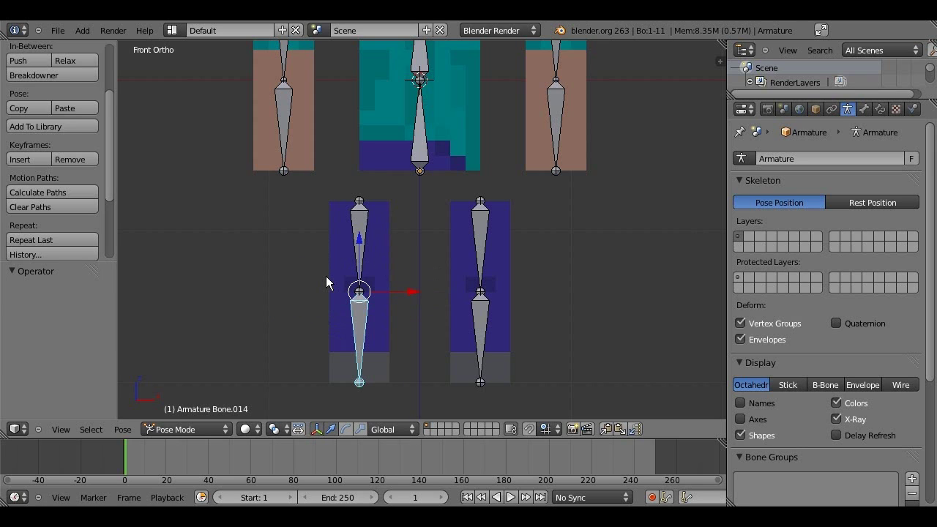
# Step: Select the -X forearm bone and start a short test rotation of it, then cancel the rotation
pyautogui.scroll(-2, 325, 276)
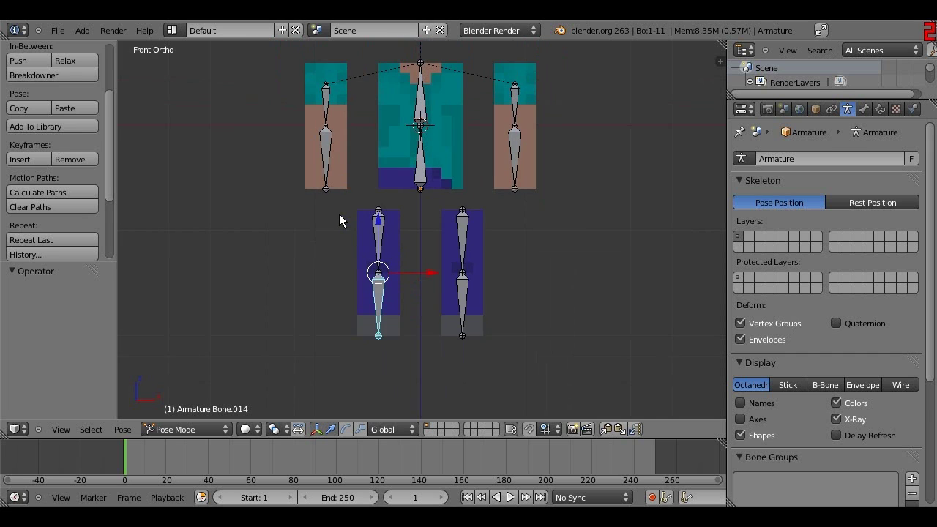
pyautogui.rightClick(312, 170)
pyautogui.rightClick(319, 168)
pyautogui.press('r')
pyautogui.rightClick(372, 198)
pyautogui.scroll(-2, 374, 201)
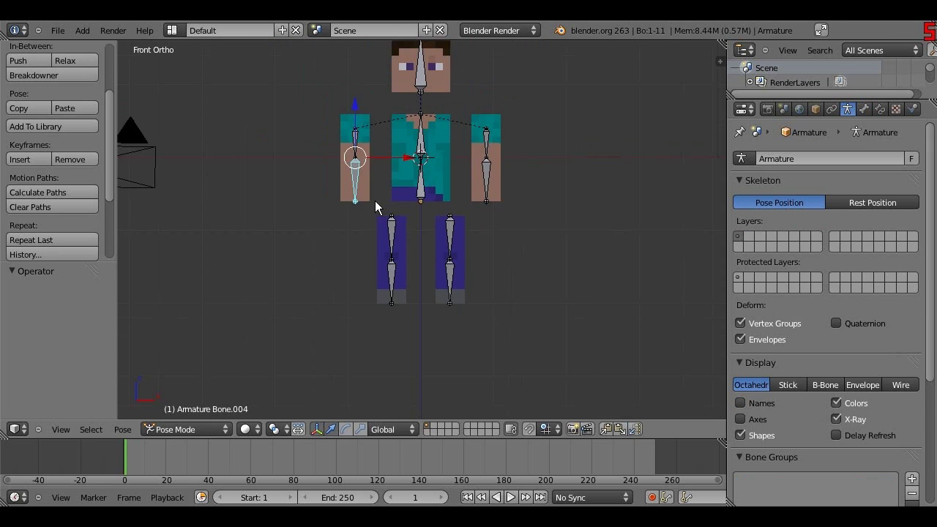
# Step: Examine the -X elbow up close by test-rotating the forearm bone outward twice, cancelling both rotations, and look over the whole figure
pyautogui.keyDown('shift'); pyautogui.moveTo(383, 217); pyautogui.dragTo(435, 286, button='middle'); pyautogui.keyUp('shift')
pyautogui.scroll(3, 435, 286)
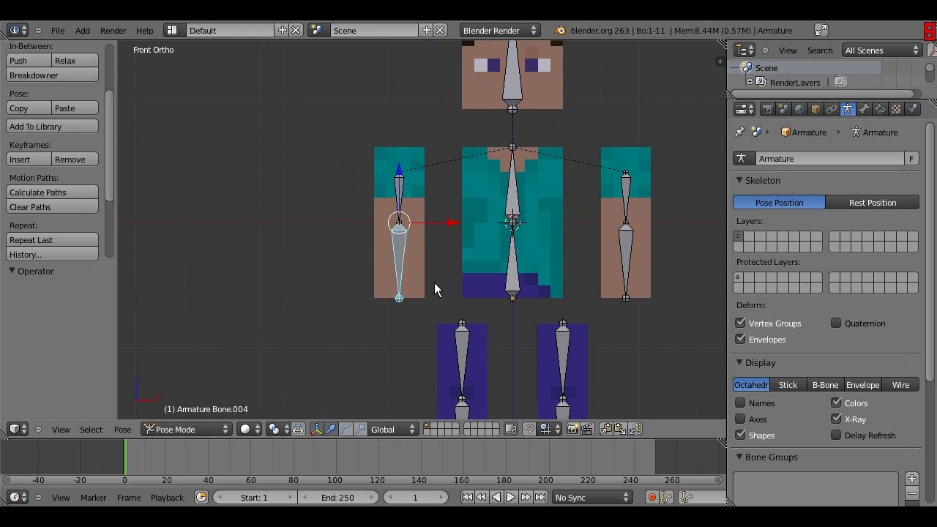
pyautogui.press('r')
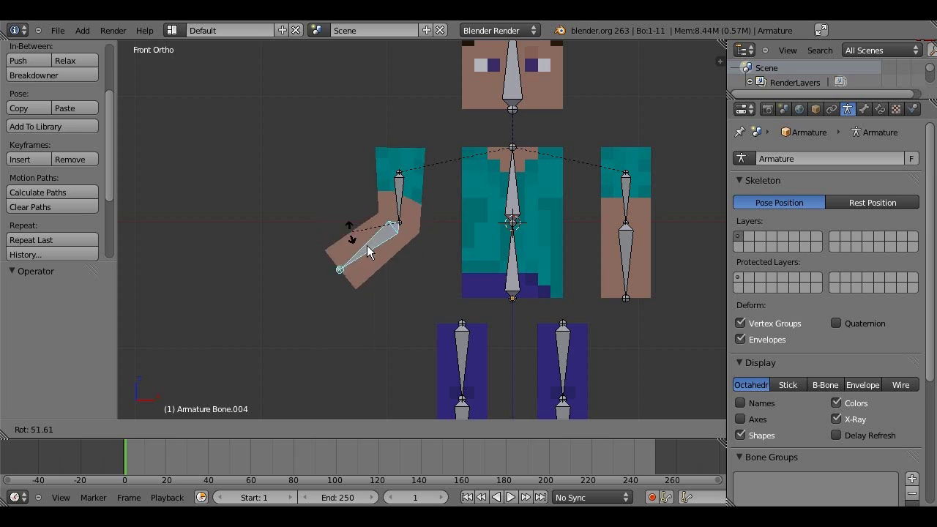
pyautogui.rightClick(378, 271)
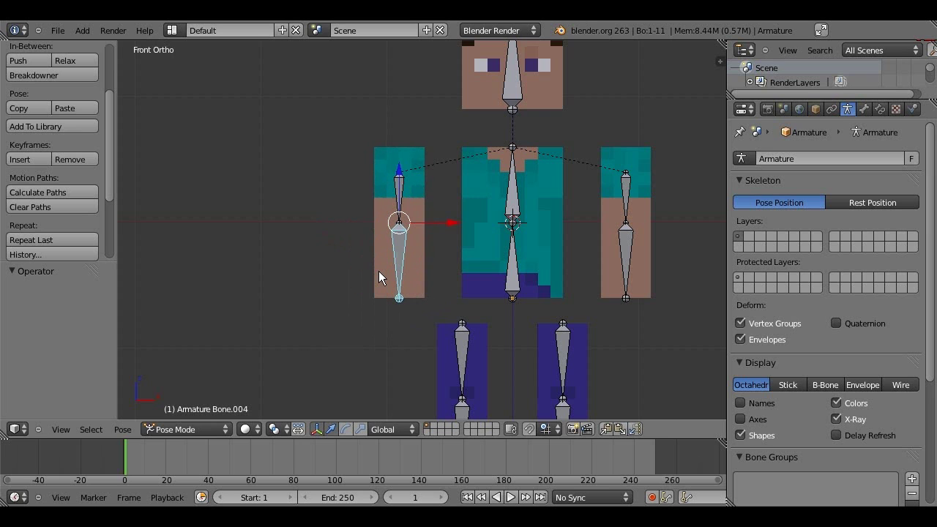
pyautogui.press('r')
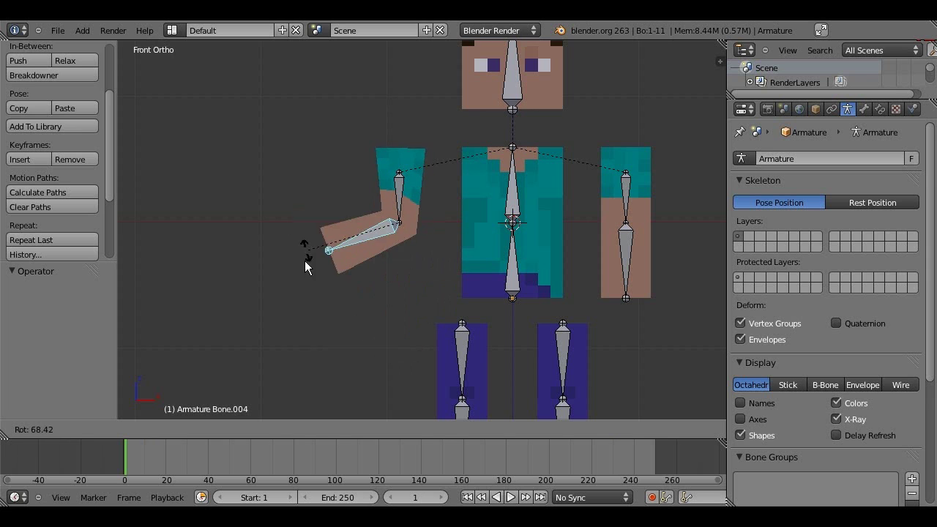
pyautogui.rightClick(350, 313)
pyautogui.scroll(-2, 369, 241)
pyautogui.moveTo(370, 241); pyautogui.dragTo(399, 279, button='middle')
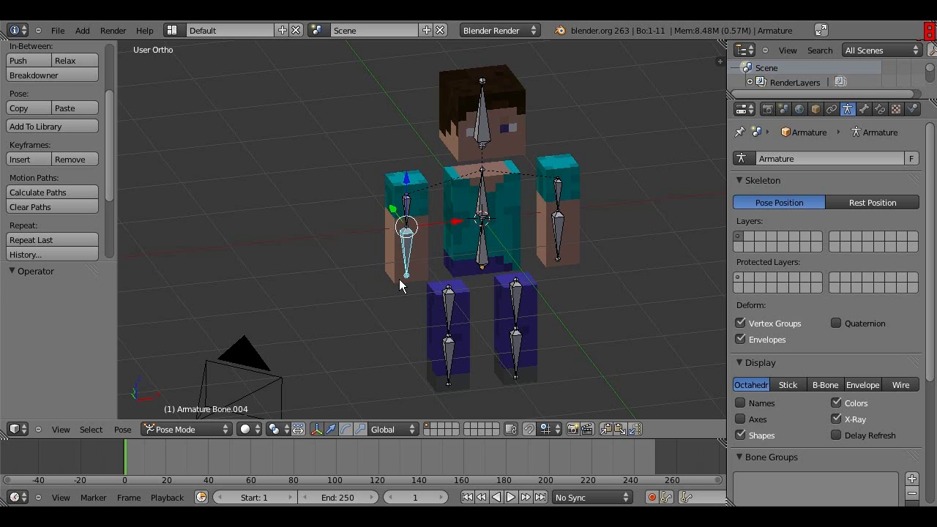
pyautogui.press('KP_1')
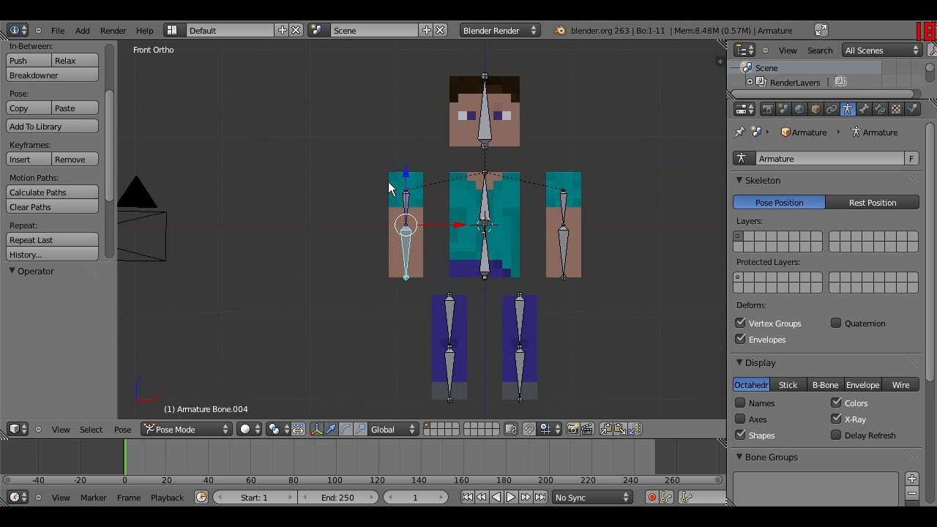
# Step: Select the character mesh, go back to the -X forearm bone and test its bend again, cancelling the rotation
pyautogui.hotkey('ctrl', 'Tab')
pyautogui.rightClick(422, 262)
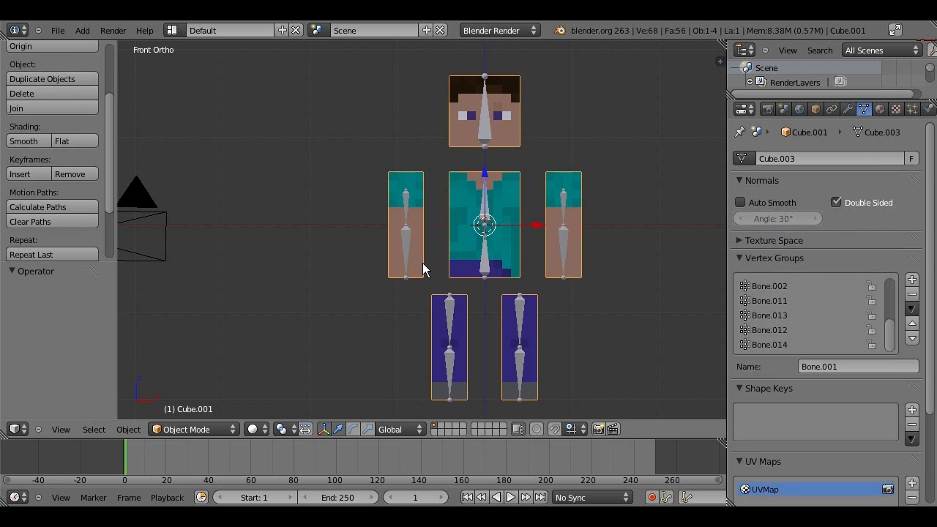
pyautogui.press('r')
pyautogui.rightClick(369, 249)
pyautogui.rightClick(402, 262)
pyautogui.press('r')
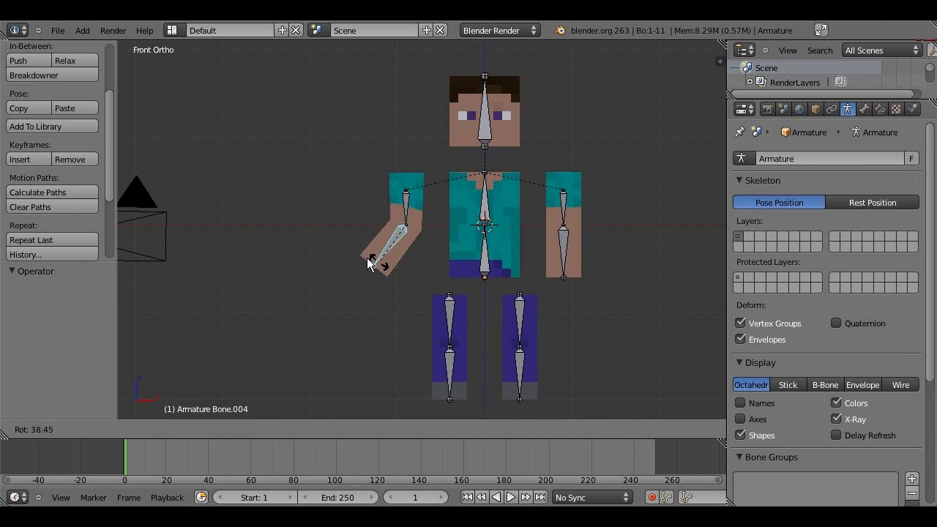
pyautogui.rightClick(379, 237)
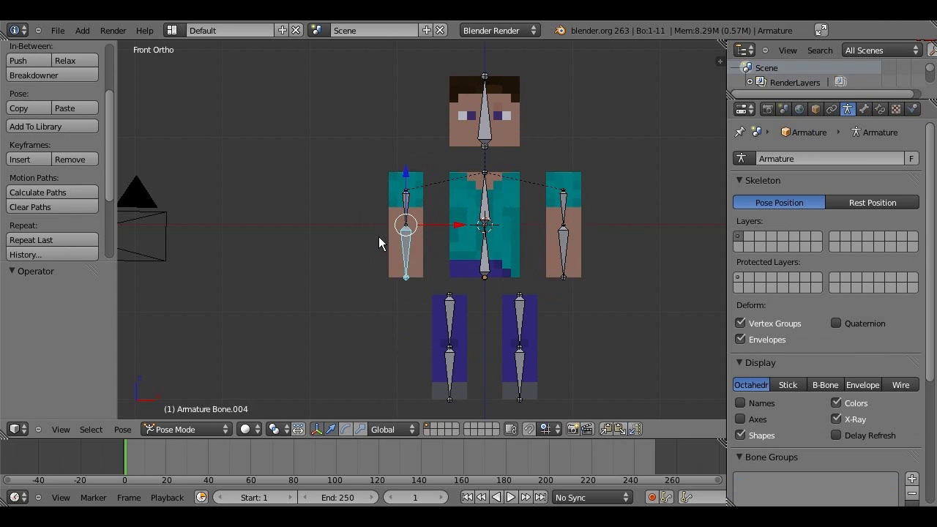
# Step: Select the character mesh and enable Preserve Volume on its Armature modifier
pyautogui.click(868, 110)
pyautogui.click(876, 107)
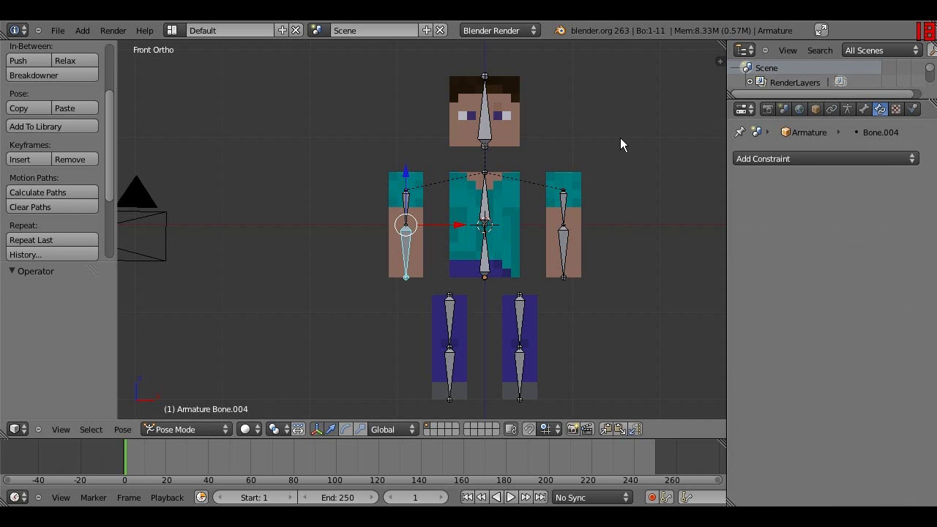
pyautogui.click(520, 121)
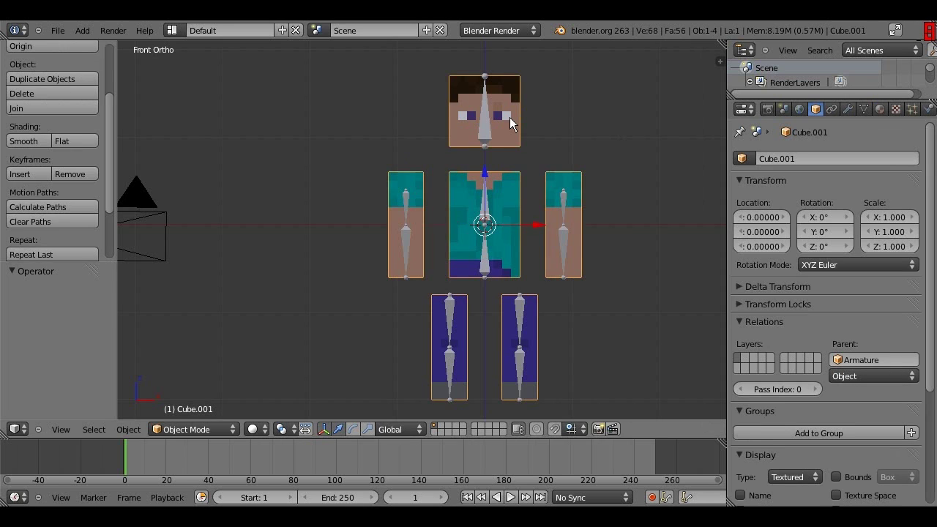
pyautogui.click(849, 109)
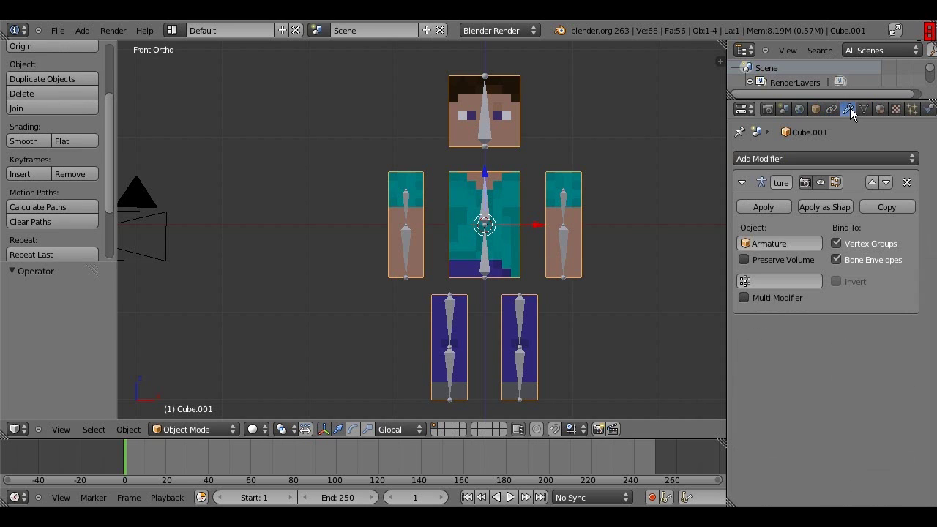
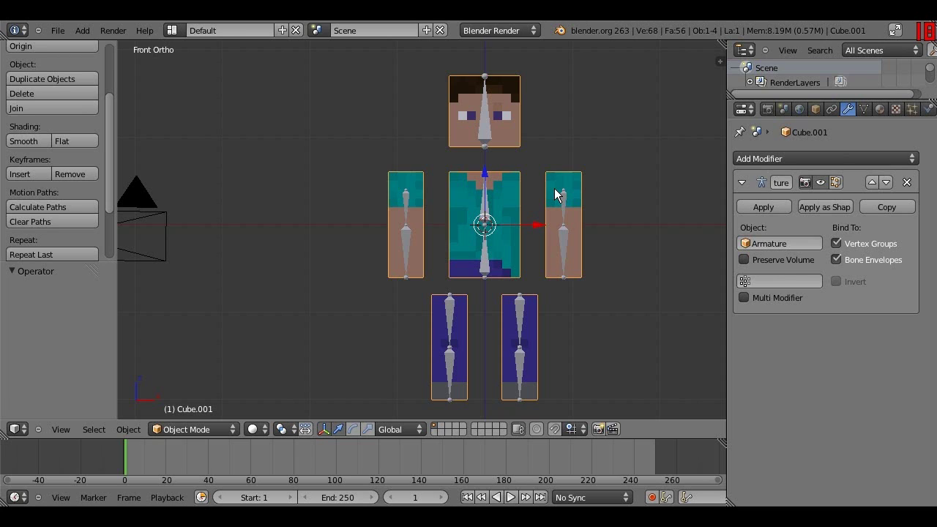
pyautogui.click(743, 259)
# Step: Try bending the -X forearm bone outward by about 89°, inspect the elbow, and clear the bone's rotation
pyautogui.scroll(3, 521, 272)
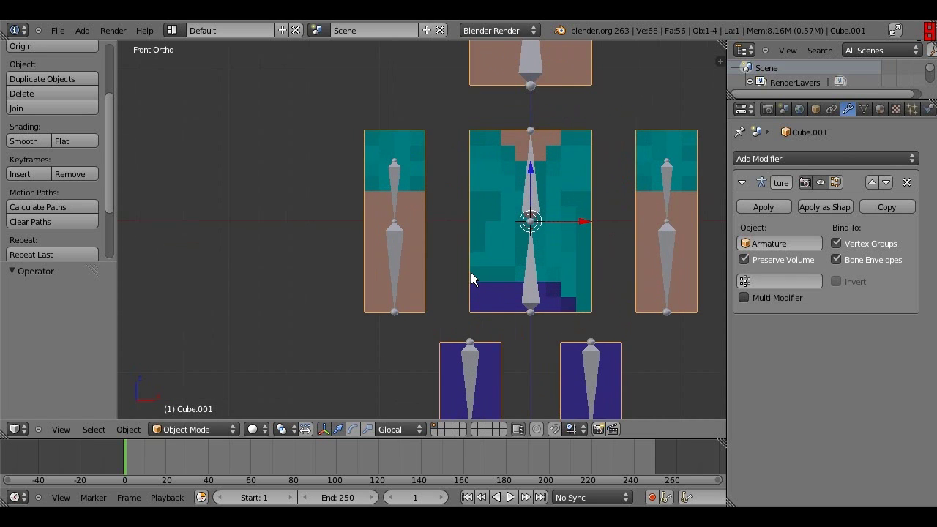
pyautogui.rightClick(393, 269)
pyautogui.scroll(-2, 393, 268)
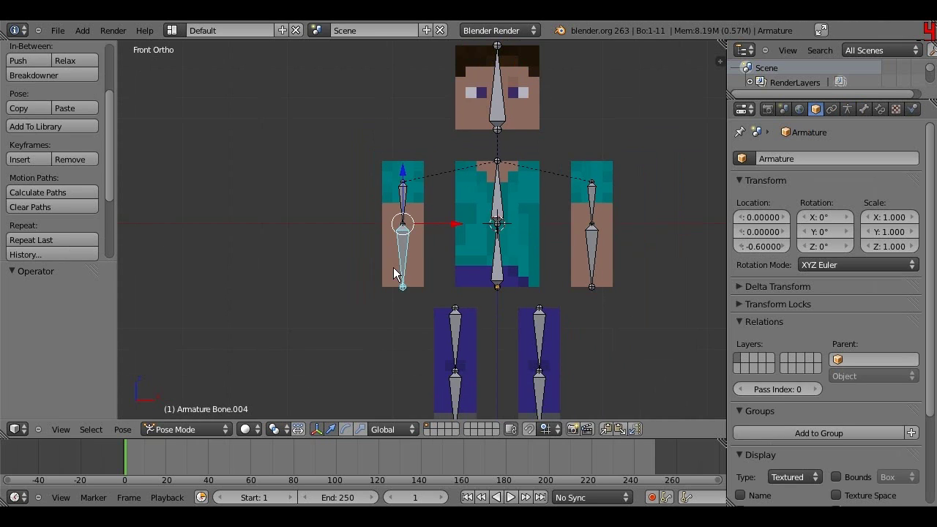
pyautogui.press('r')
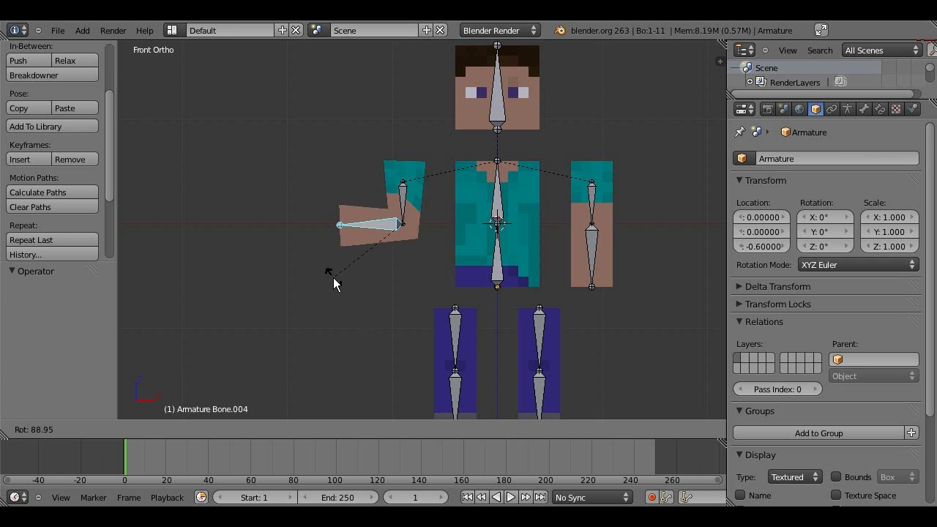
pyautogui.click(334, 279)
pyautogui.scroll(4, 335, 281)
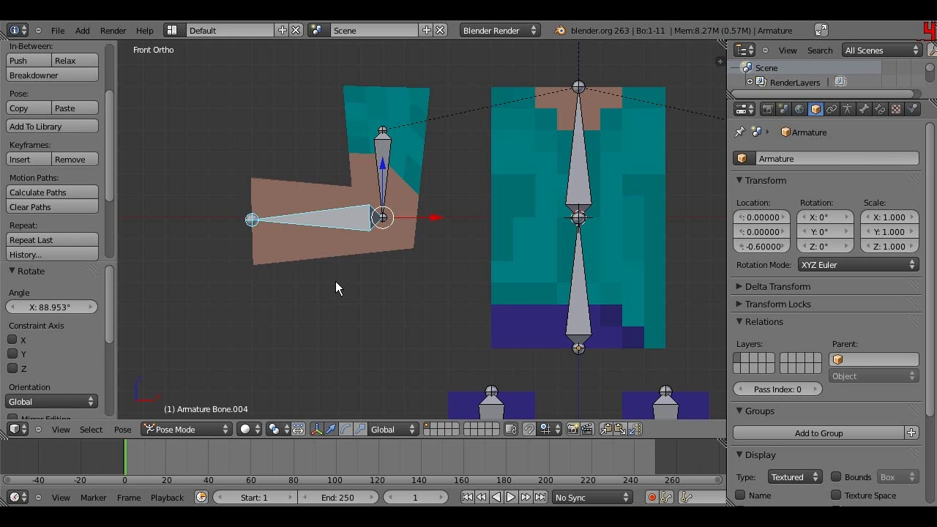
pyautogui.press('r')
pyautogui.press('Escape')
pyautogui.hotkey('alt', 'r')
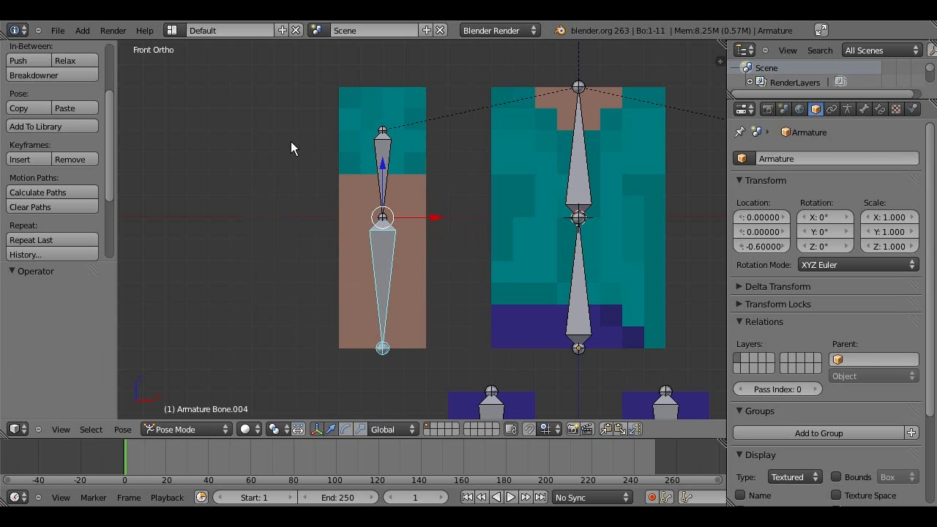
# Step: Rotate the -X forearm bone outward by exactly 90°, examine the elbow from an angle, and undo the rotation
pyautogui.press('r')
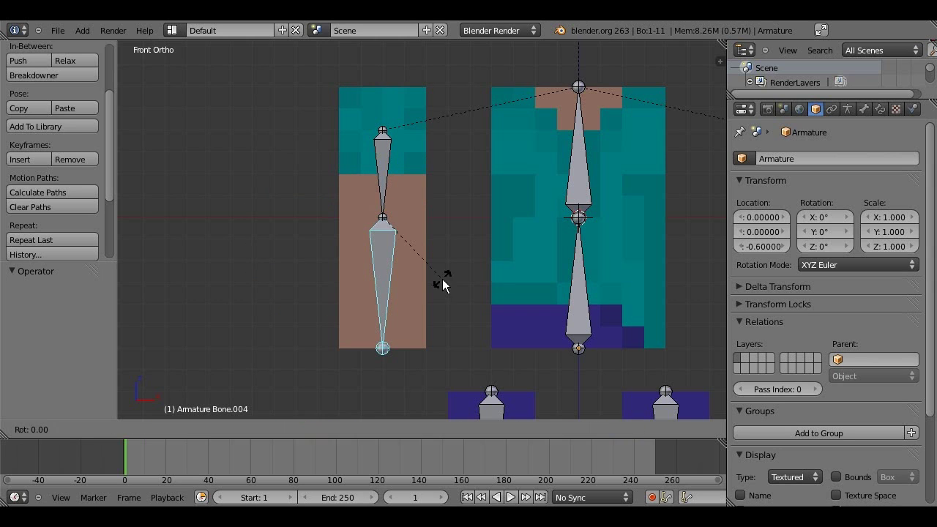
pyautogui.keyDown('ctrl'); pyautogui.click(276, 317); pyautogui.keyUp('ctrl')
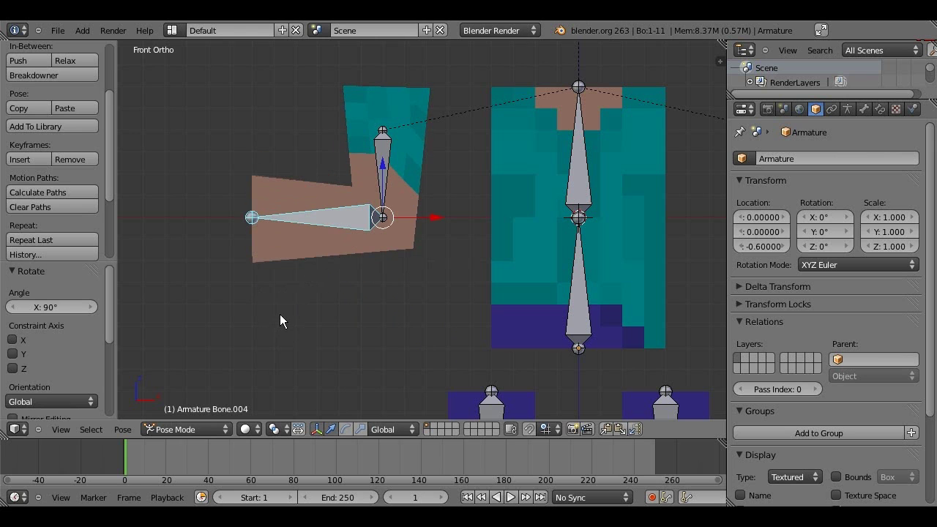
pyautogui.scroll(3, 308, 300)
pyautogui.keyDown('shift'); pyautogui.moveTo(378, 168); pyautogui.dragTo(397, 243, button='middle'); pyautogui.keyUp('shift')
pyautogui.scroll(3, 433, 306)
pyautogui.scroll(-3, 434, 306)
pyautogui.scroll(-4, 394, 247)
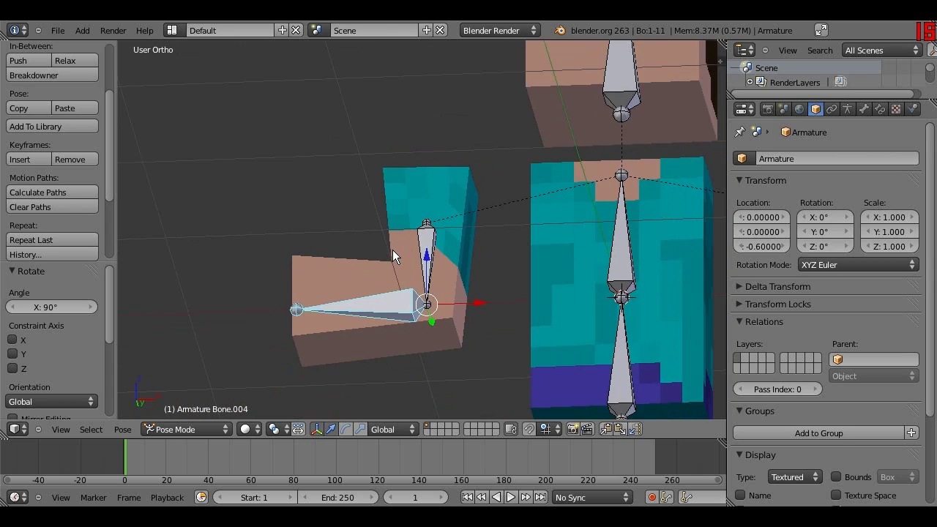
pyautogui.hotkey('ctrl', 'z')
pyautogui.scroll(-2, 443, 295)
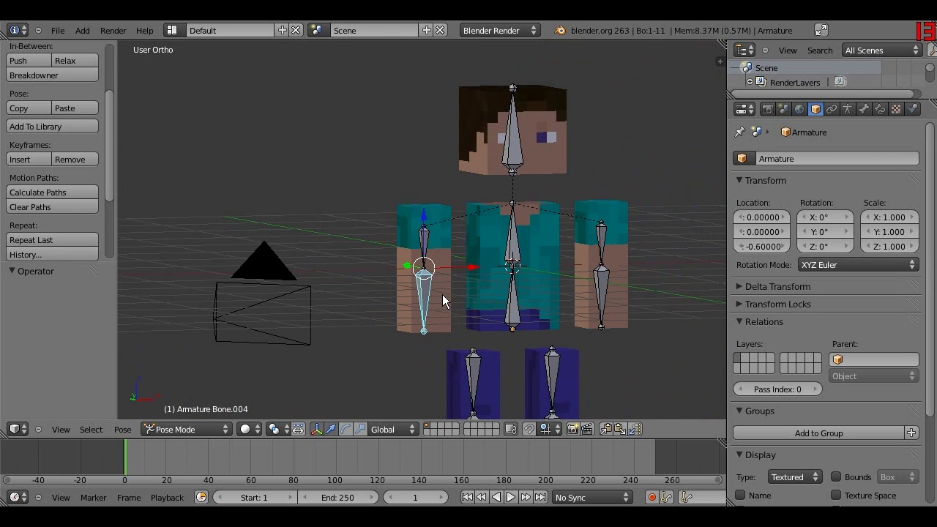
# Step: Test the -X forearm's bend once more in front view and cancel the rotation
pyautogui.press('KP_1')
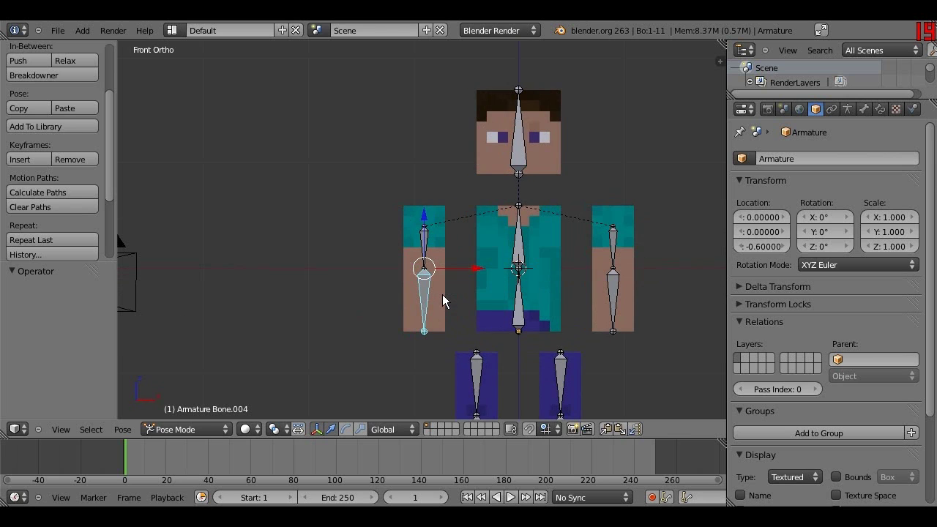
pyautogui.press('r')
pyautogui.rightClick(319, 322)
pyautogui.scroll(-2, 397, 322)
# Step: Move the -X upper arm bone 0.3 along X and the +X upper arm bone -0.3 along X, against the torso
pyautogui.rightClick(424, 232)
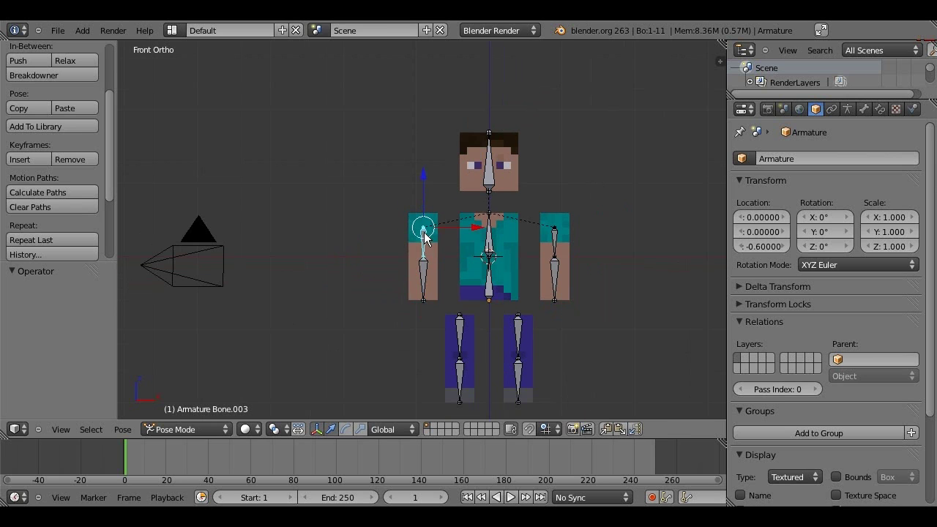
pyautogui.press('g')
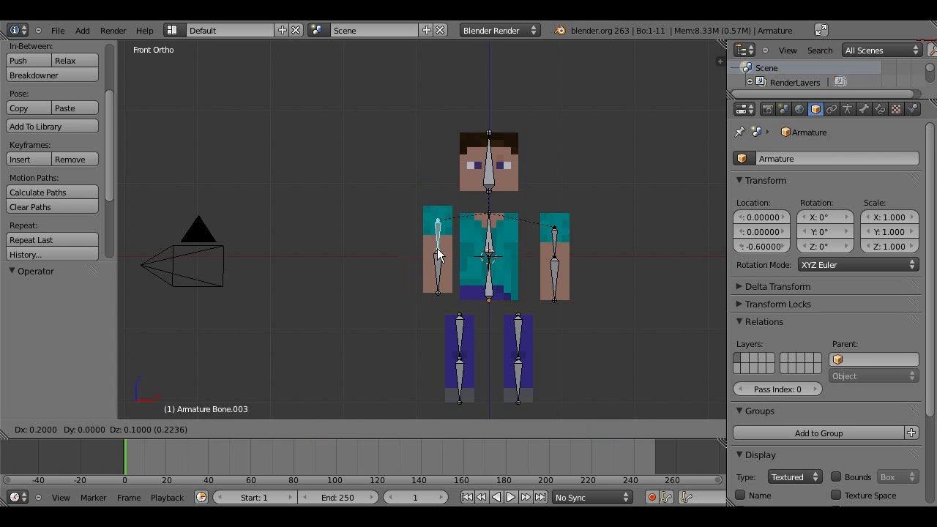
pyautogui.click(443, 253)
pyautogui.scroll(3, 498, 276)
pyautogui.keyDown('shift'); pyautogui.moveTo(497, 276); pyautogui.dragTo(333, 234, button='middle'); pyautogui.keyUp('shift')
pyautogui.rightClick(471, 220)
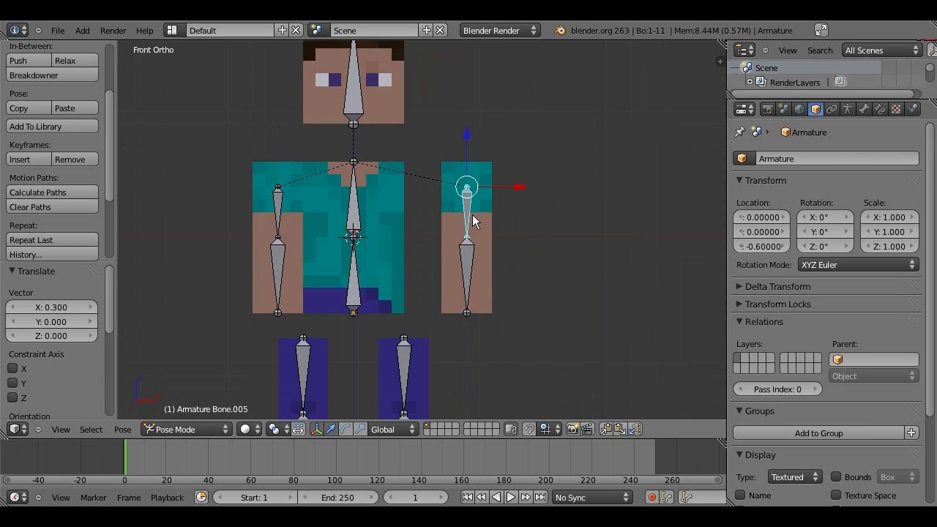
pyautogui.press('g')
pyautogui.click(431, 206)
# Step: Move the head bone down along Z by 0.3 so the head sits on the torso
pyautogui.rightClick(354, 84)
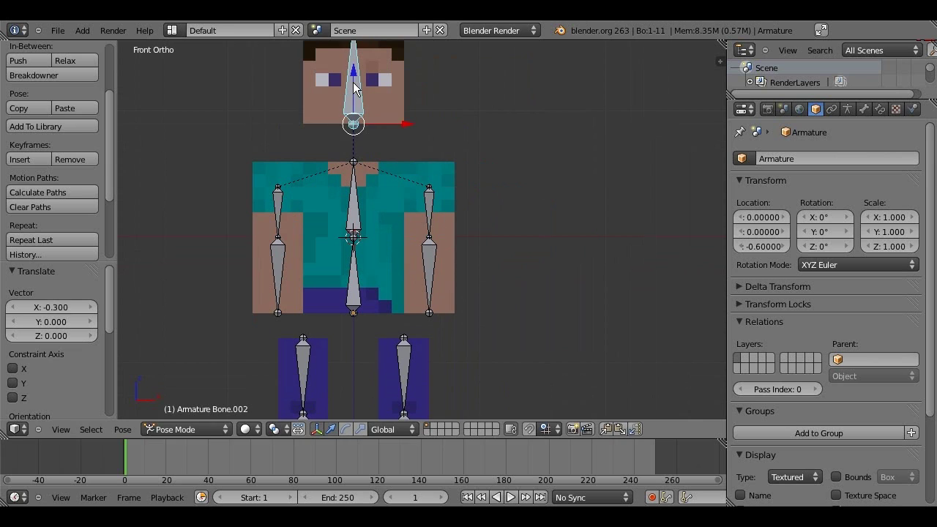
pyautogui.press('g')
pyautogui.press('z')
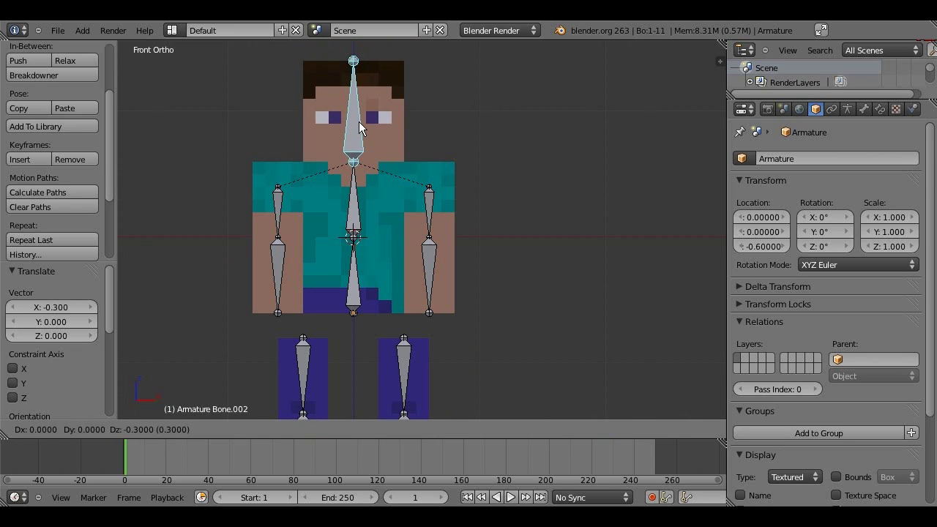
pyautogui.click(358, 122)
# Step: Move the +X thigh bone by -0.2 in X and 0.2 in Z, and the -X thigh bone by 0.2 in both
pyautogui.rightClick(406, 371)
pyautogui.press('g')
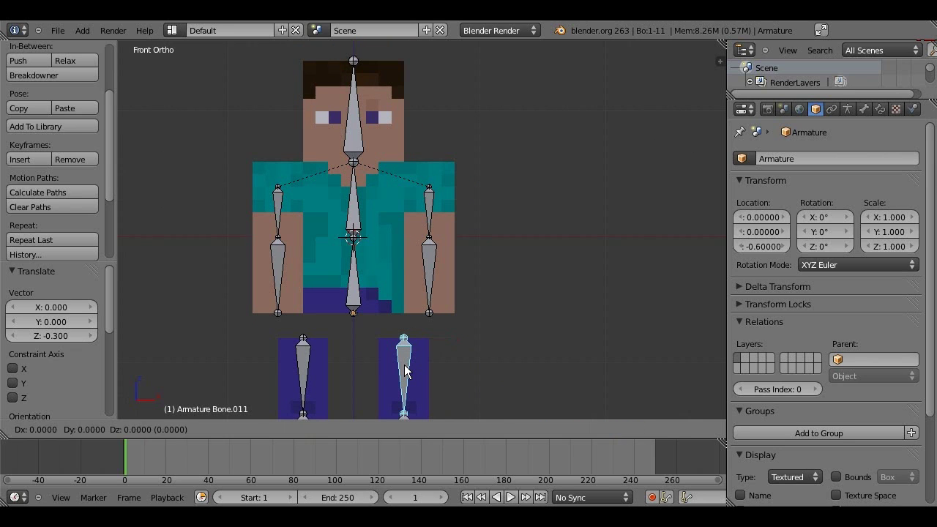
pyautogui.click(382, 345)
pyautogui.rightClick(310, 375)
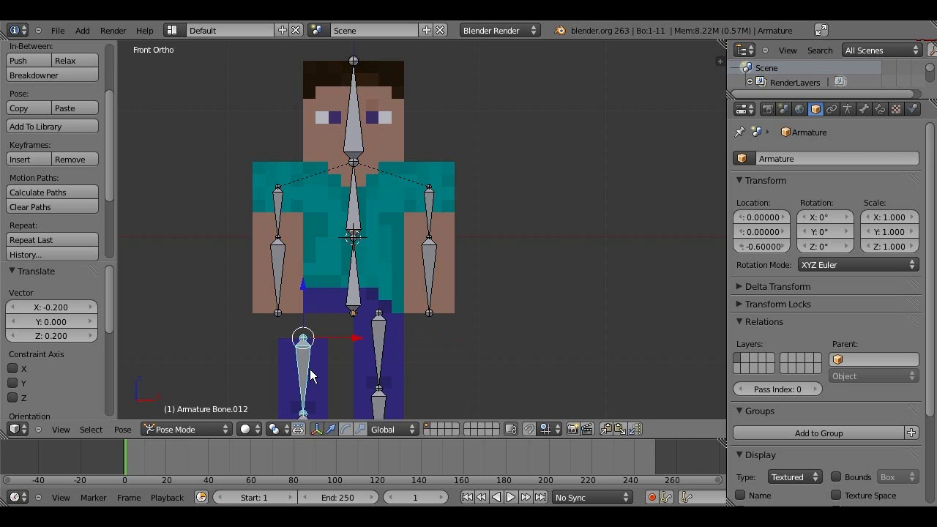
pyautogui.press('g')
pyautogui.click(336, 348)
# Step: Test-rotate both shin bones and the +X thigh bone in front view, cancelling each rotation
pyautogui.scroll(-3, 347, 324)
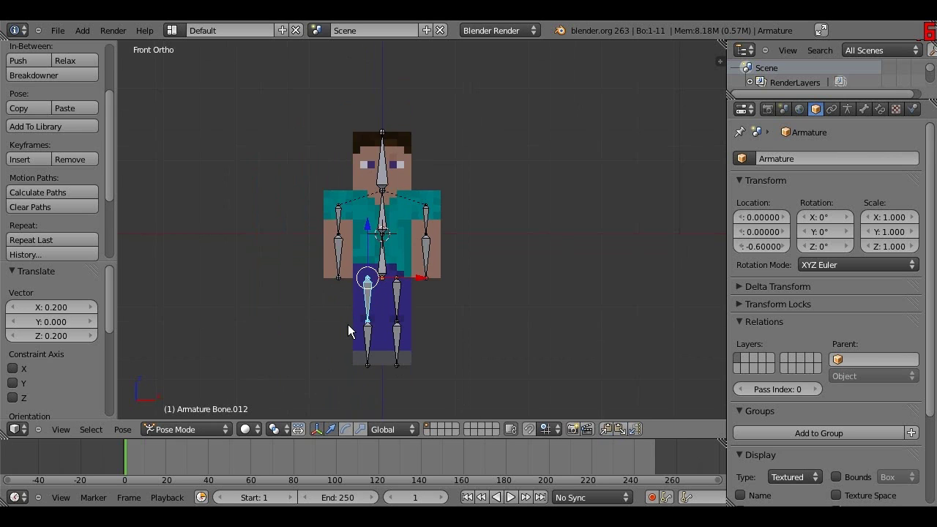
pyautogui.moveTo(348, 324); pyautogui.dragTo(368, 271, button='middle')
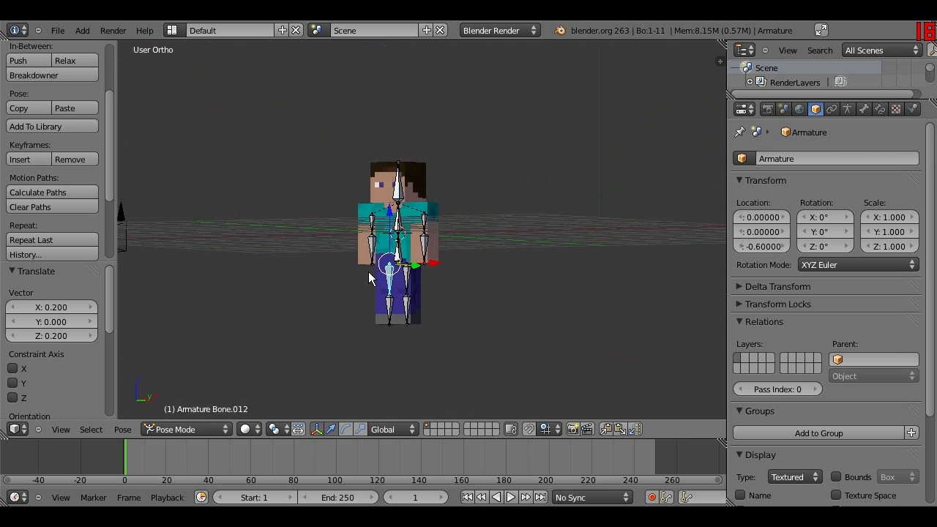
pyautogui.press('KP_1')
pyautogui.scroll(3, 369, 276)
pyautogui.rightClick(355, 360)
pyautogui.press('r')
pyautogui.rightClick(306, 362)
pyautogui.rightClick(382, 363)
pyautogui.press('r')
pyautogui.rightClick(401, 350)
pyautogui.rightClick(387, 315)
pyautogui.press('r')
pyautogui.rightClick(412, 308)
# Step: Try swinging the +X upper arm bone out to horizontal, inspect the shoulder in wireframe, and undo the rotation
pyautogui.rightClick(428, 219)
pyautogui.press('r')
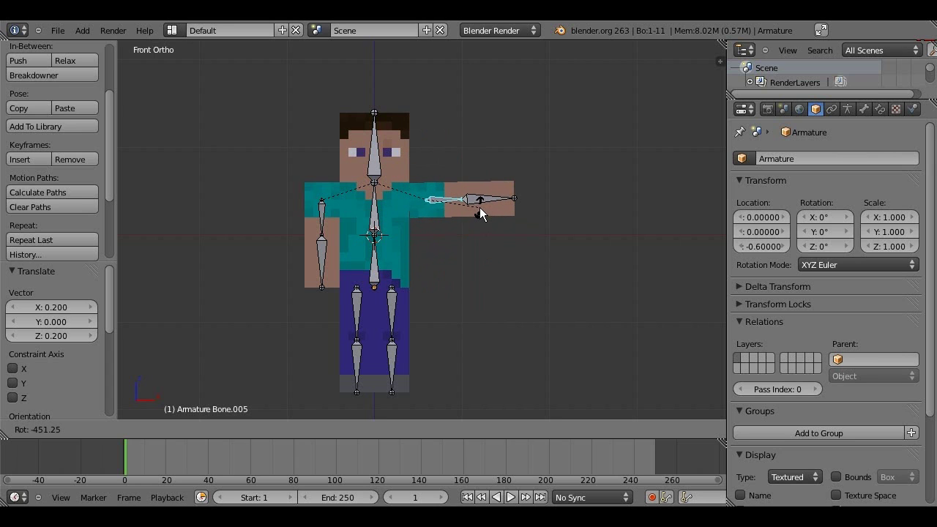
pyautogui.click(479, 207)
pyautogui.scroll(5, 454, 257)
pyautogui.press('z')
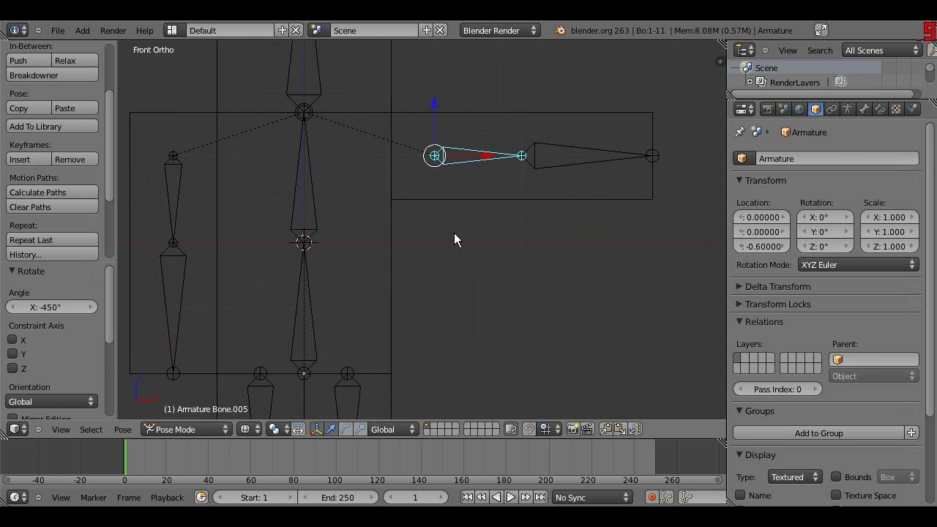
pyautogui.press('r')
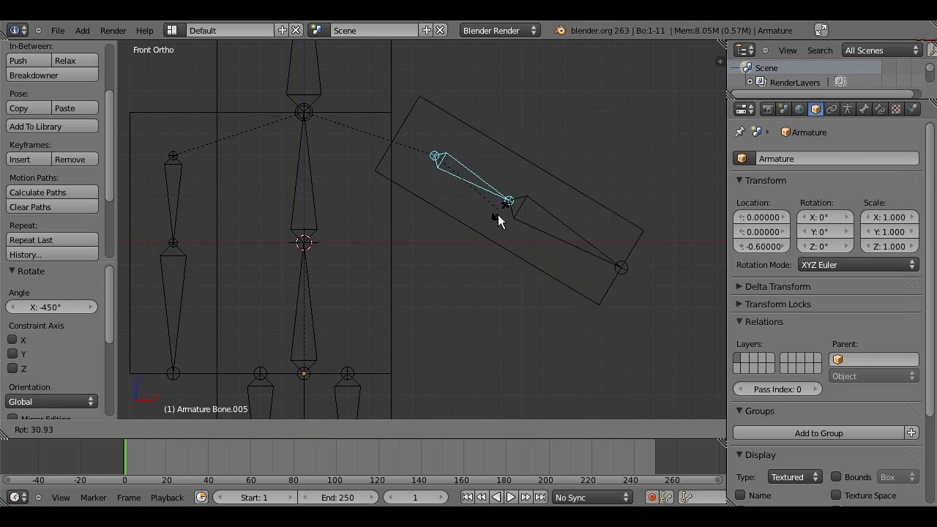
pyautogui.rightClick(415, 254)
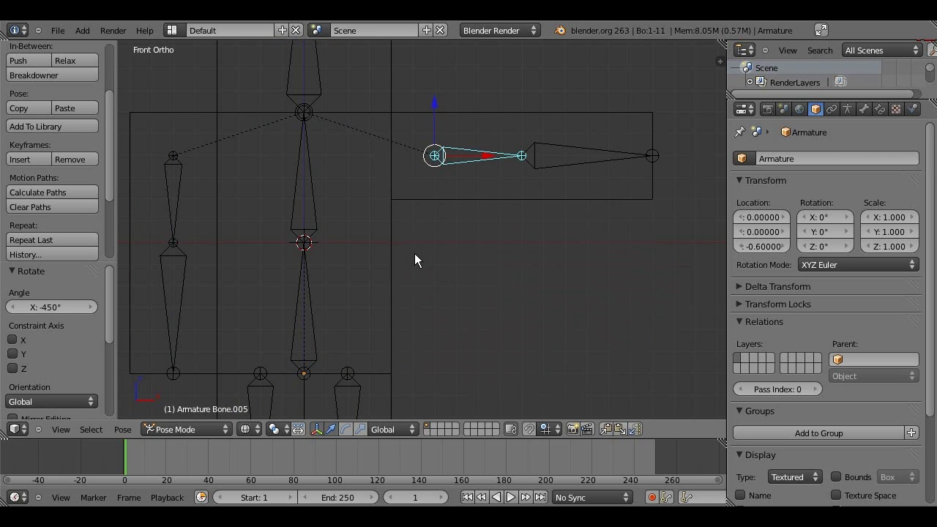
pyautogui.press('r')
pyautogui.rightClick(418, 202)
pyautogui.hotkey('ctrl', 'z')
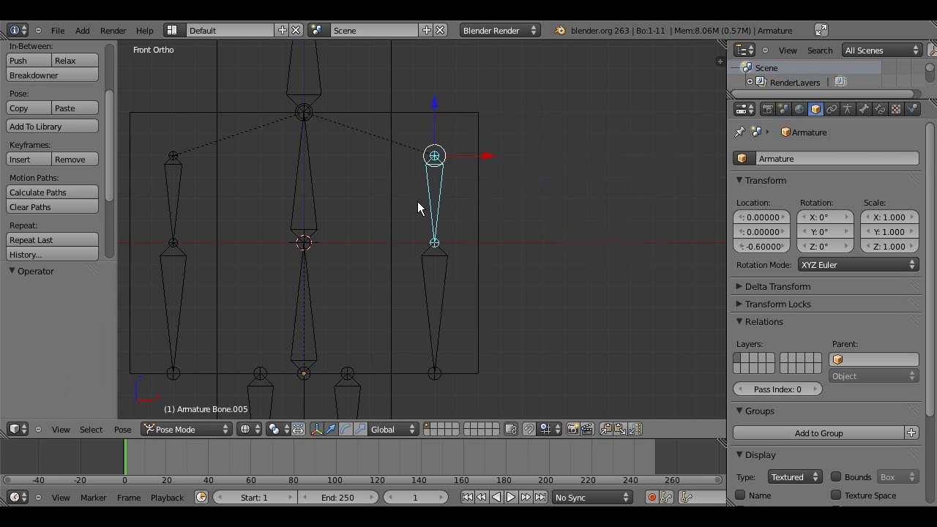
# Step: Test-rotate the head, upper torso and lower torso bones, cancelling each rotation, and leave wireframe display
pyautogui.scroll(-5, 251, 134)
pyautogui.rightClick(375, 135)
pyautogui.press('r')
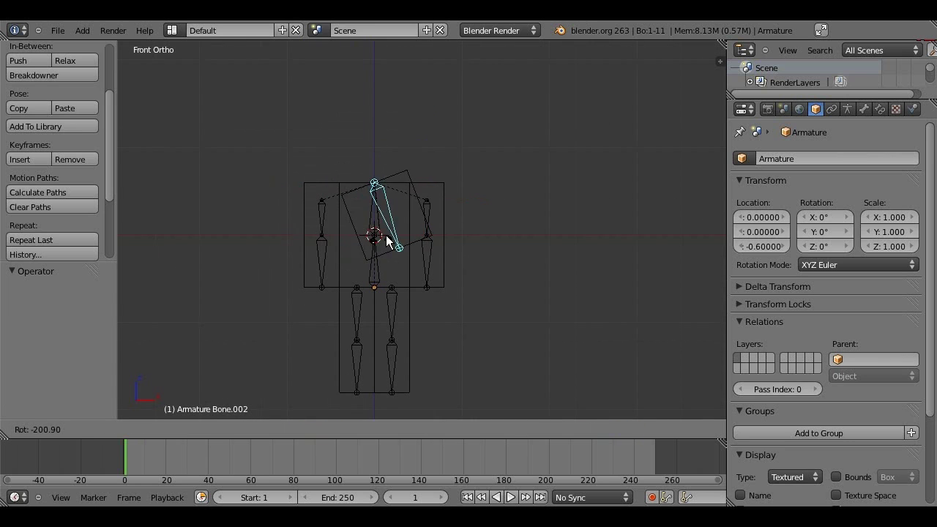
pyautogui.rightClick(364, 238)
pyautogui.rightClick(372, 215)
pyautogui.press('r')
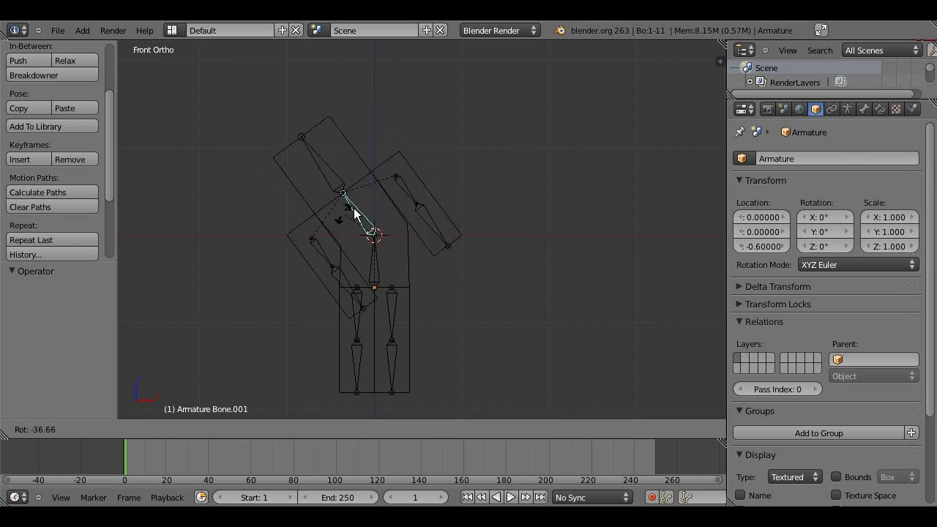
pyautogui.rightClick(357, 210)
pyautogui.rightClick(374, 263)
pyautogui.press('r')
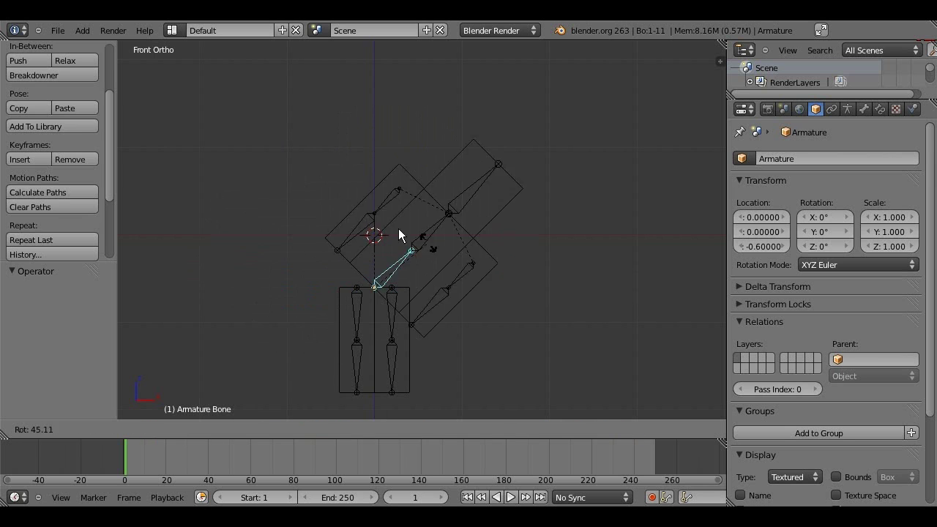
pyautogui.rightClick(236, 251)
pyautogui.scroll(-2, 426, 214)
pyautogui.press('z')
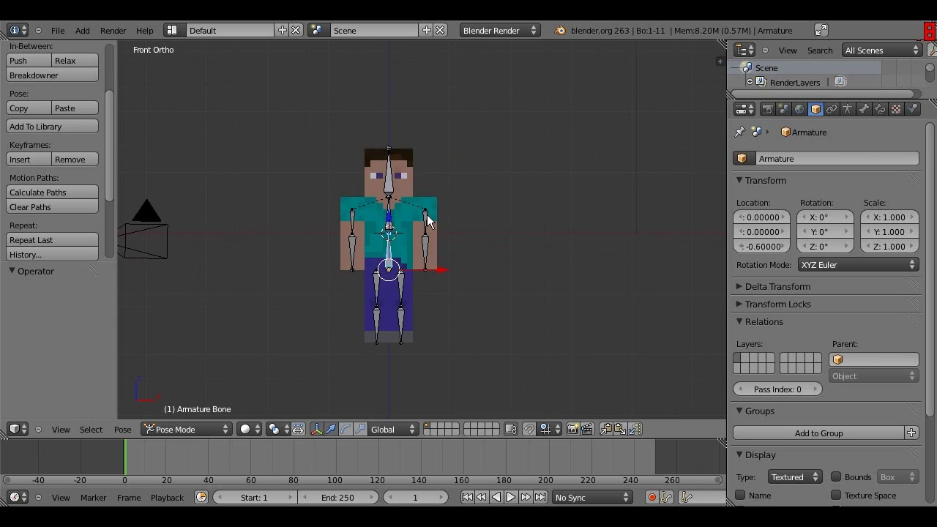
# Step: Examine the assembled character from several angles, including the head up close, and return to the front view
pyautogui.moveTo(429, 221); pyautogui.dragTo(425, 288, button='middle')
pyautogui.press('KP_1')
pyautogui.scroll(5, 424, 281)
pyautogui.moveTo(382, 153); pyautogui.dragTo(298, 126, button='middle')
pyautogui.scroll(-3, 417, 113)
pyautogui.scroll(5, 418, 114)
pyautogui.keyDown('shift'); pyautogui.moveTo(358, 117); pyautogui.dragTo(410, 231, button='middle'); pyautogui.keyUp('shift')
pyautogui.scroll(3, 410, 231)
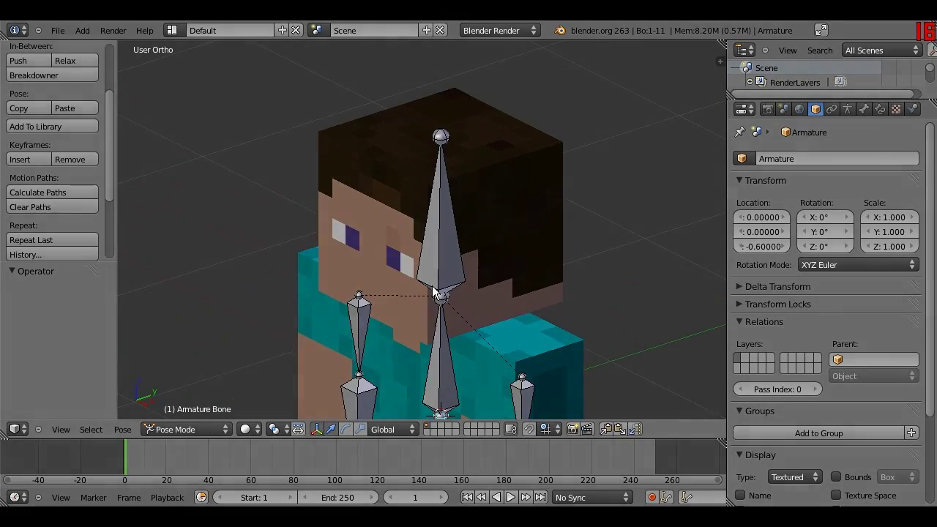
pyautogui.scroll(-2, 336, 168)
pyautogui.press('KP_1')
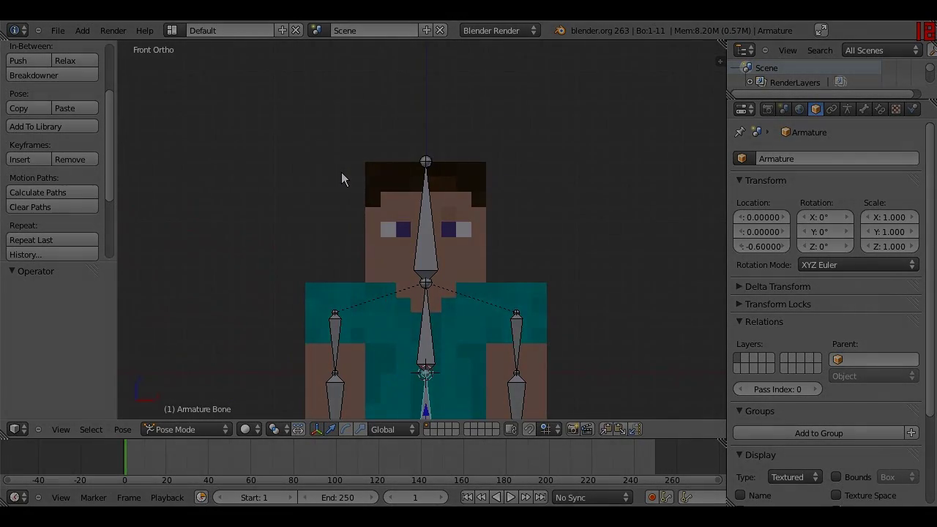
pyautogui.scroll(-2, 358, 183)
pyautogui.scroll(-2, 359, 183)
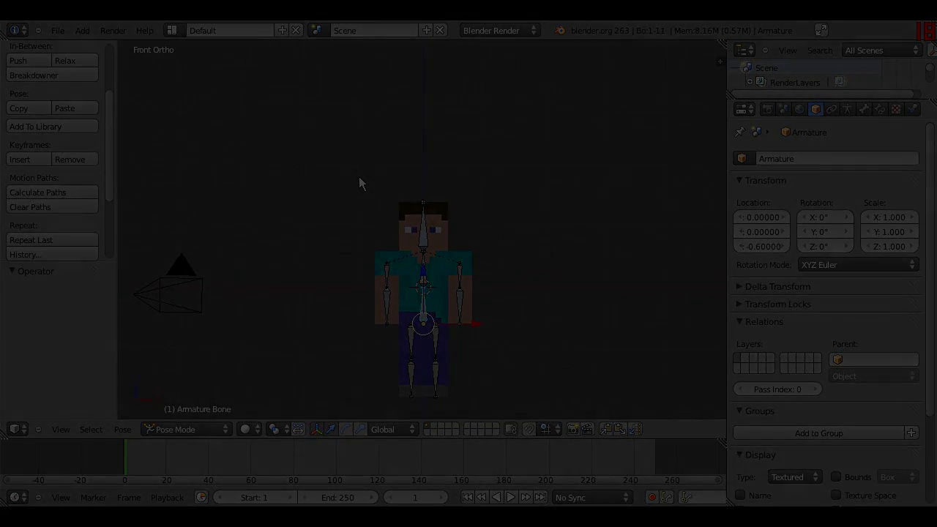